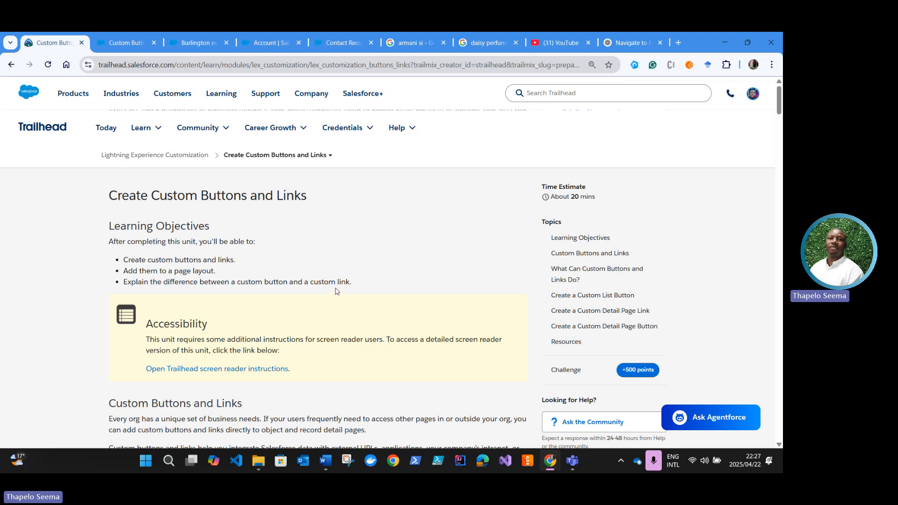
Step: Read the Custom Buttons and Links introduction, highlighting the passages on integrating Salesforce data and on user productivity
scroll(334, 292, "down", 1)
scroll(335, 291, "down", 4)
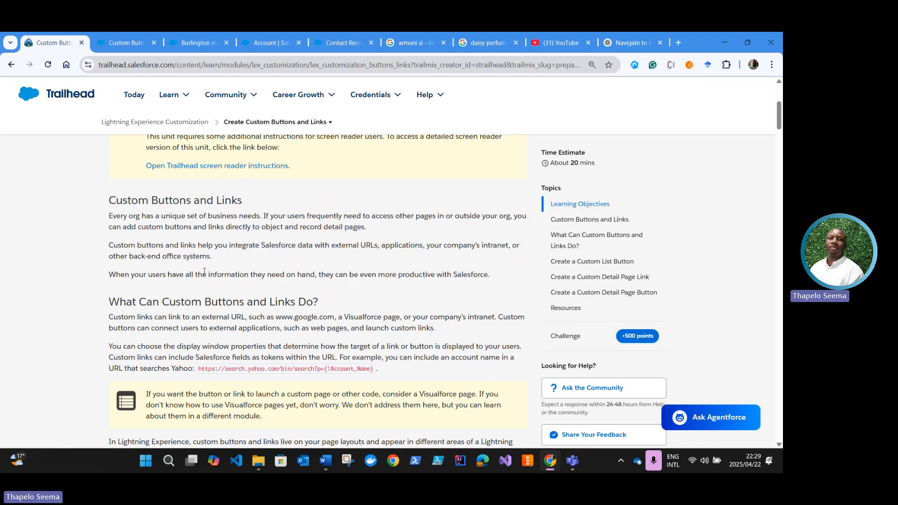
scroll(206, 278, "down", 1)
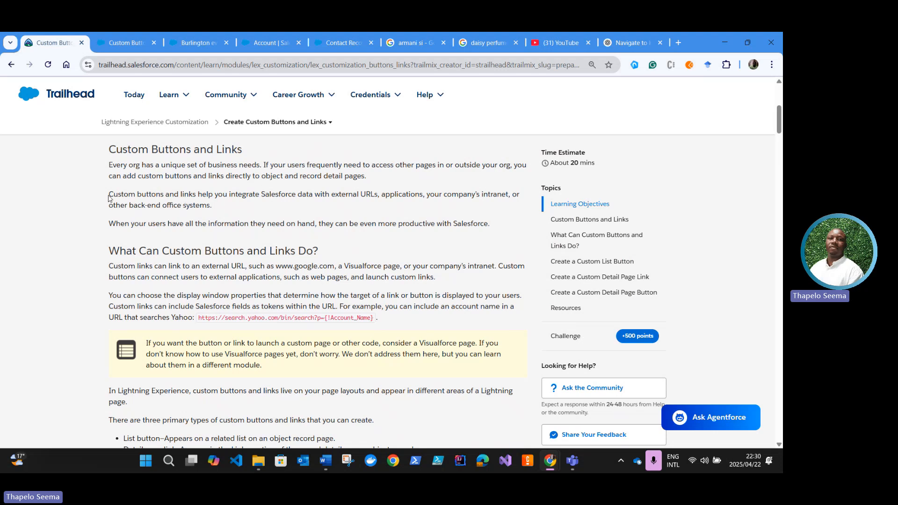
left_click_drag(109, 194, 248, 208)
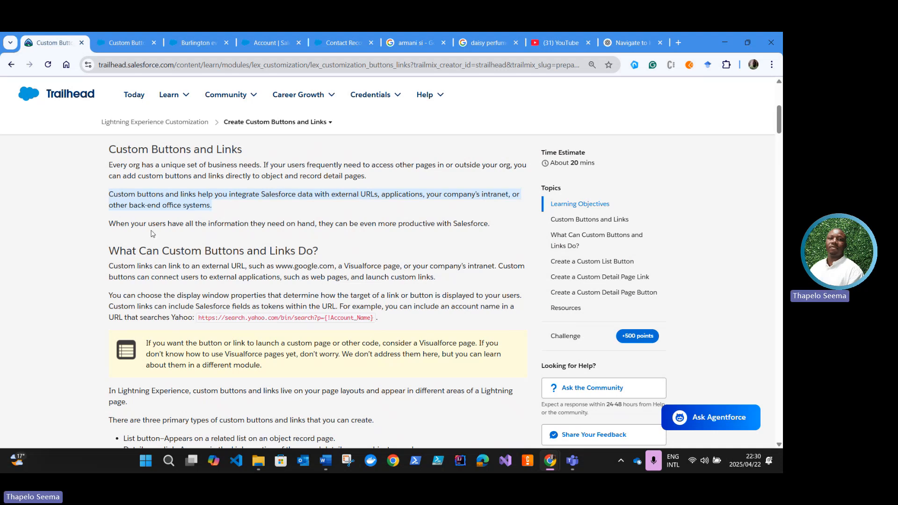
left_click_drag(110, 225, 488, 223)
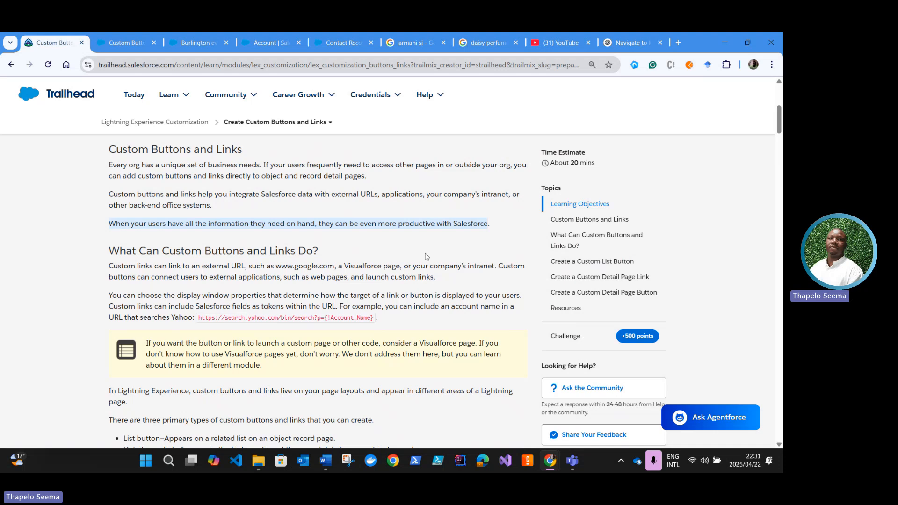
Step: Skim the whole unit through to its resources and hands-on challenge, and return to the section on what custom buttons do
scroll(236, 302, "down", 10)
scroll(236, 303, "down", 15)
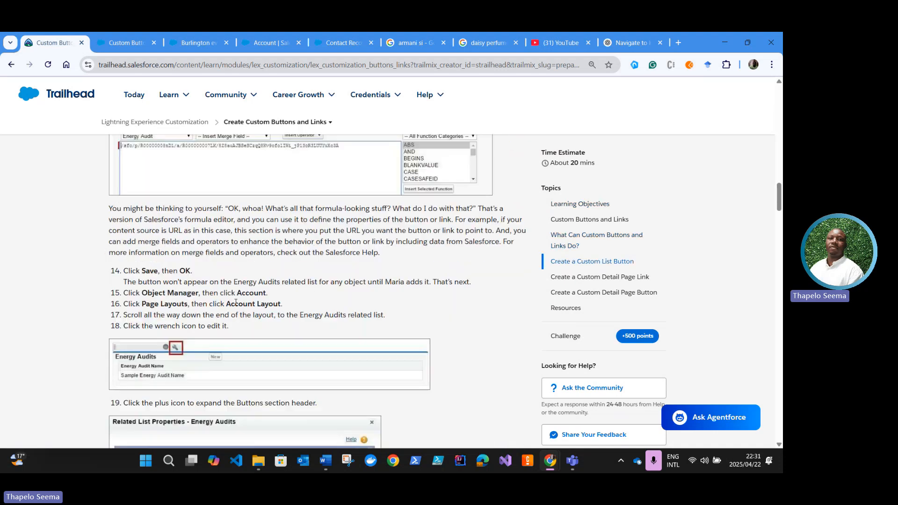
scroll(233, 310, "down", 12)
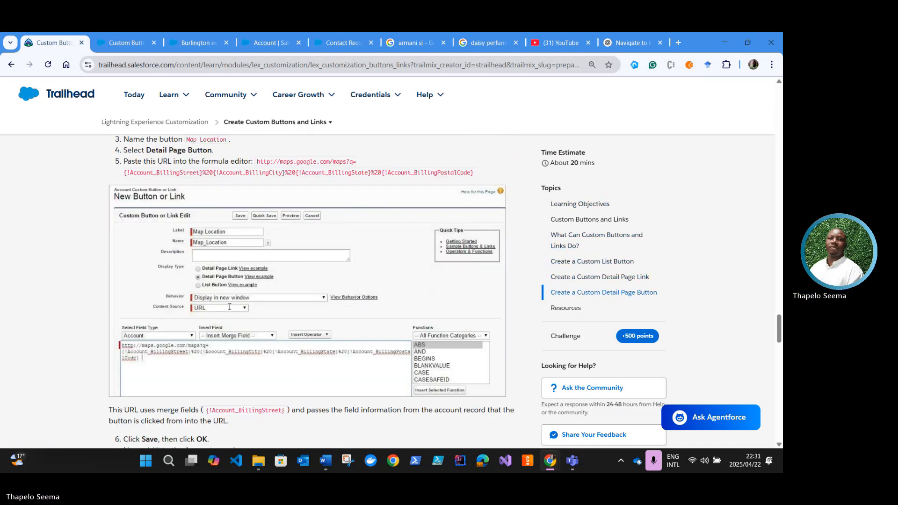
scroll(197, 266, "up", 2)
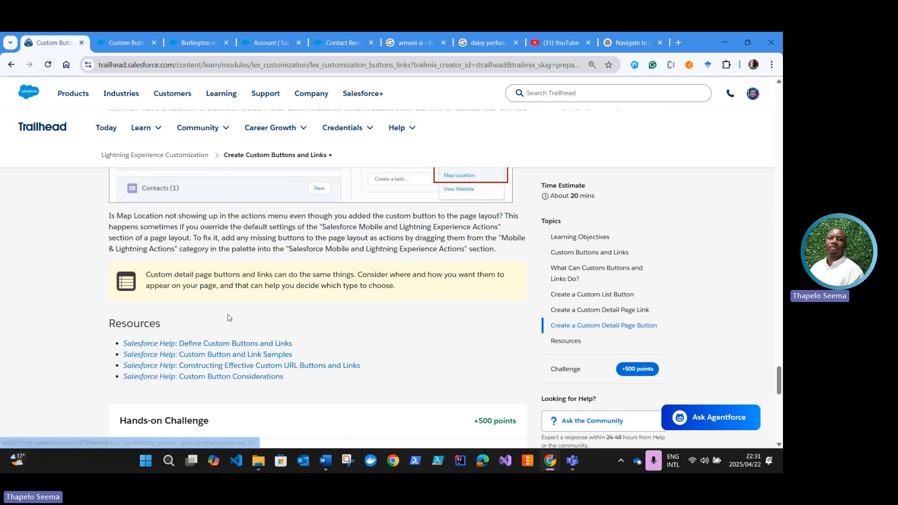
scroll(223, 332, "up", 6)
scroll(223, 331, "up", 20)
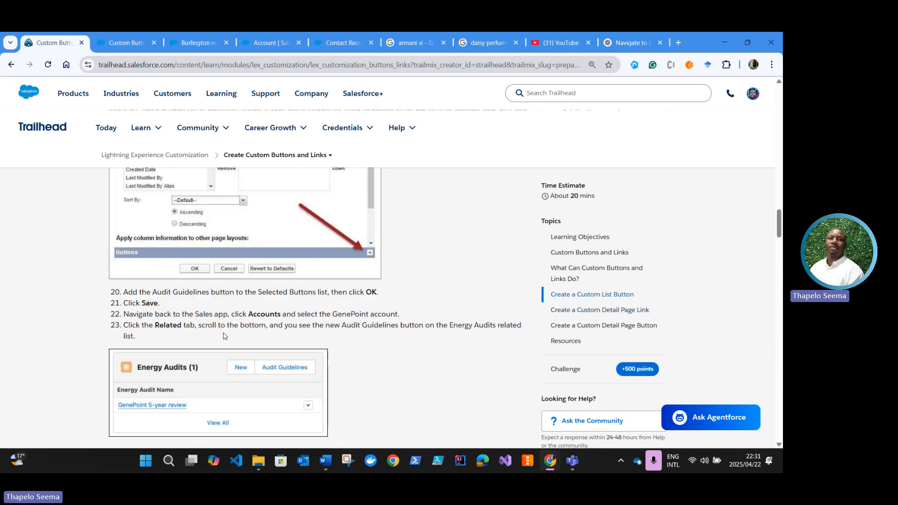
scroll(223, 336, "up", 15)
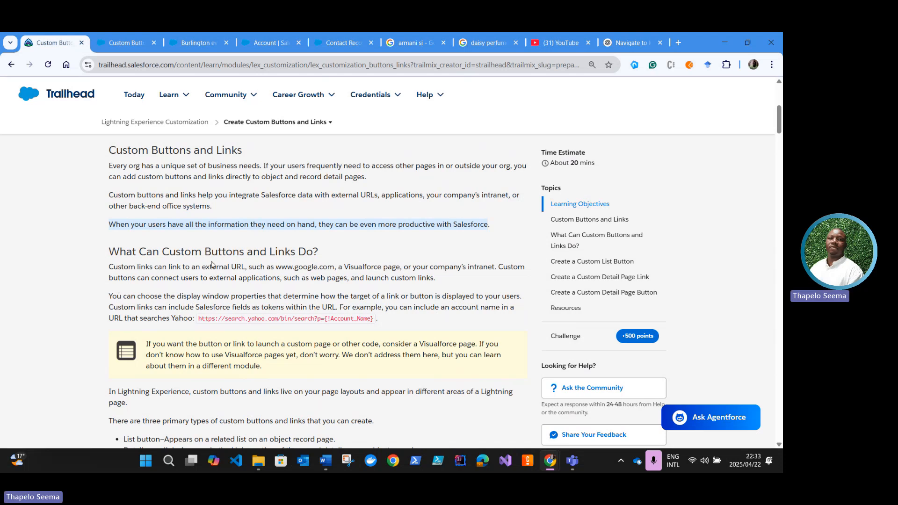
Step: Read what custom buttons and links can do and highlight the List button type among the three primary types
scroll(161, 297, "down", 1)
scroll(160, 297, "down", 1)
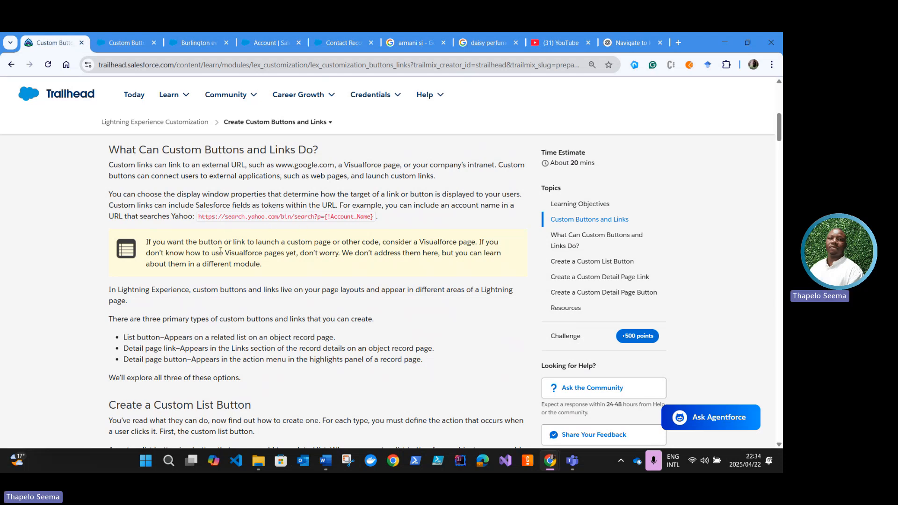
scroll(182, 257, "down", 1)
scroll(177, 253, "down", 1)
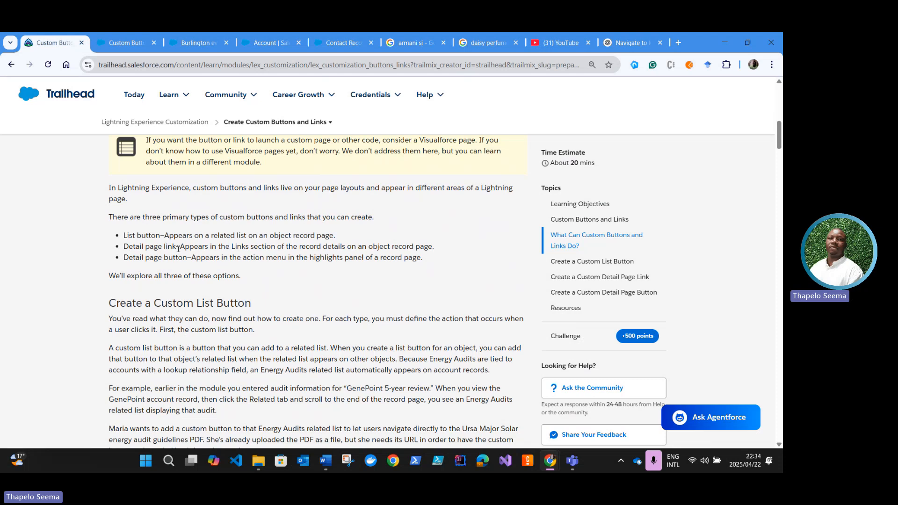
left_click_drag(159, 238, 120, 237)
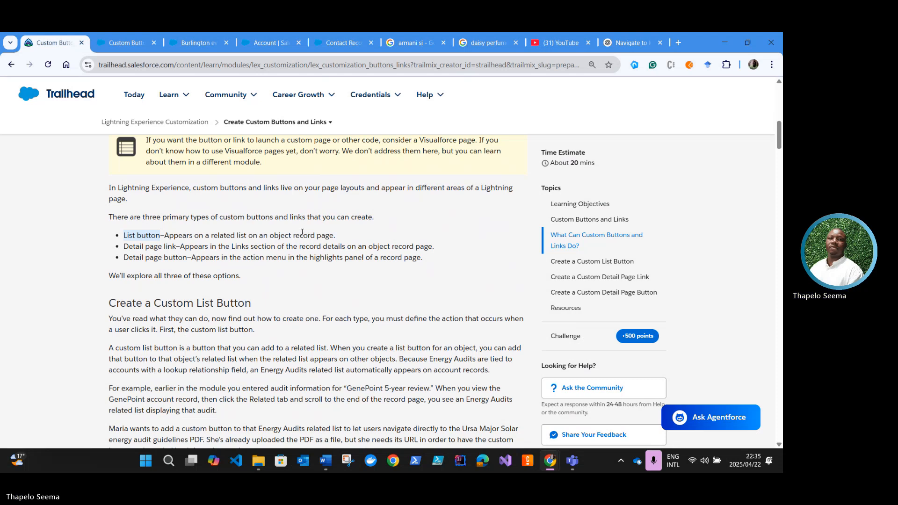
Step: Check the Burlington evaluation's related lists and the Energy Audits list in Salesforce, and return to the Trailhead unit
left_click(206, 41)
left_click(21, 208)
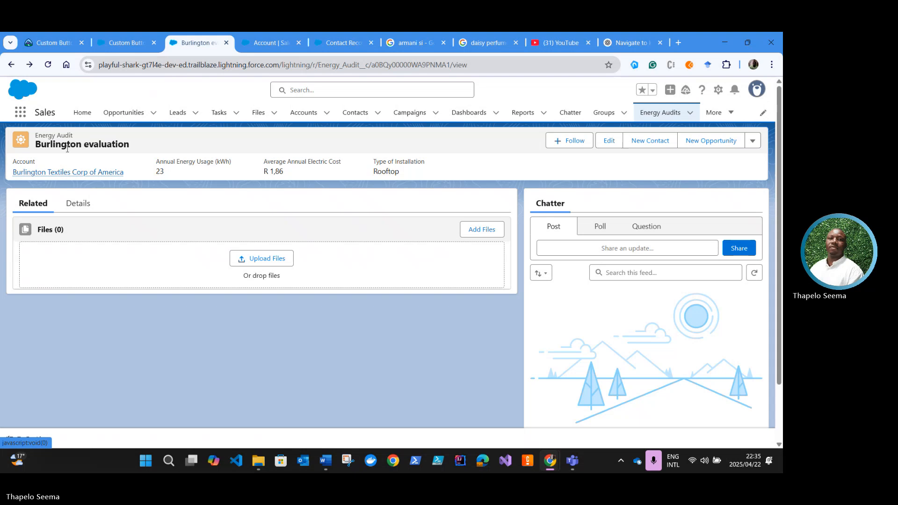
left_click(11, 64)
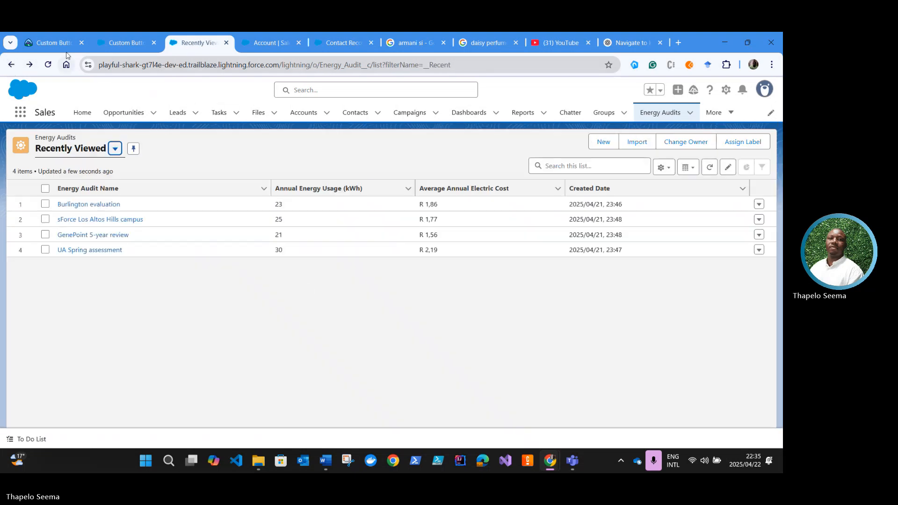
left_click(53, 43)
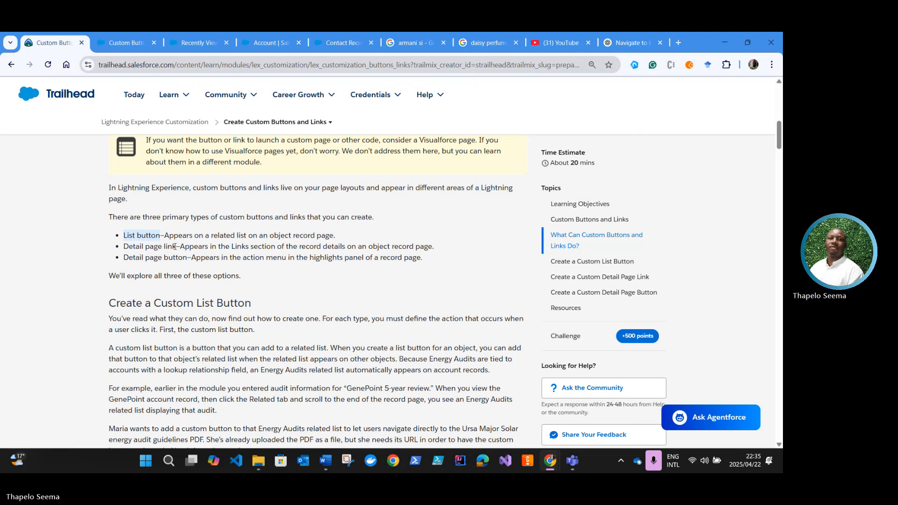
Step: Highlight the Detail page link type, examine the Burlington evaluation record's details in Salesforce, and return to the unit
left_click_drag(175, 247, 125, 252)
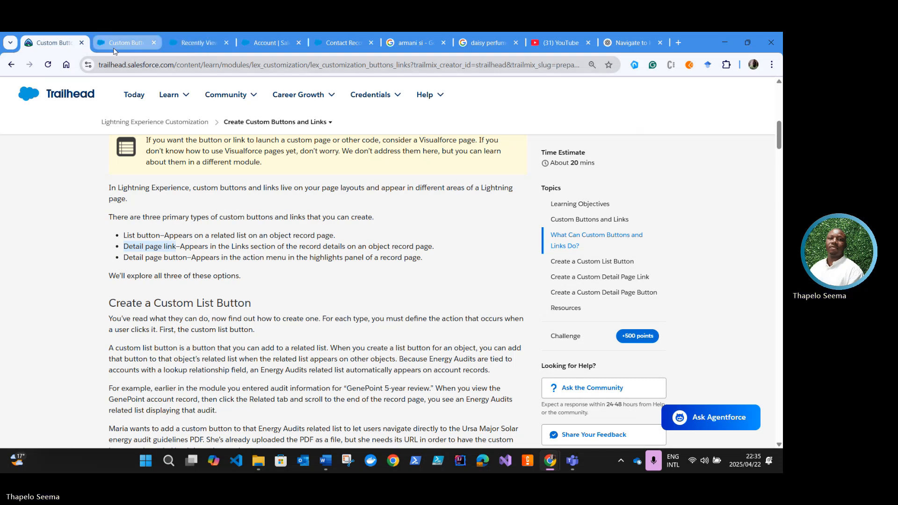
left_click(191, 43)
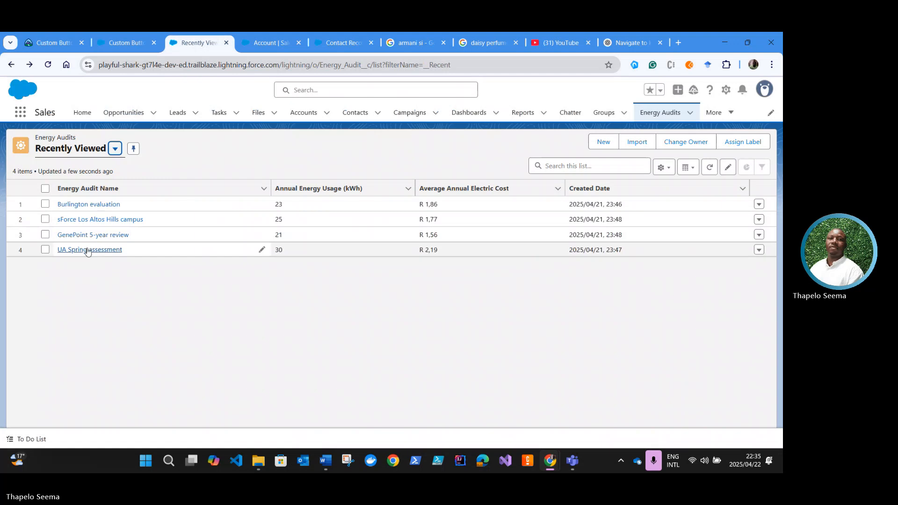
left_click(80, 205)
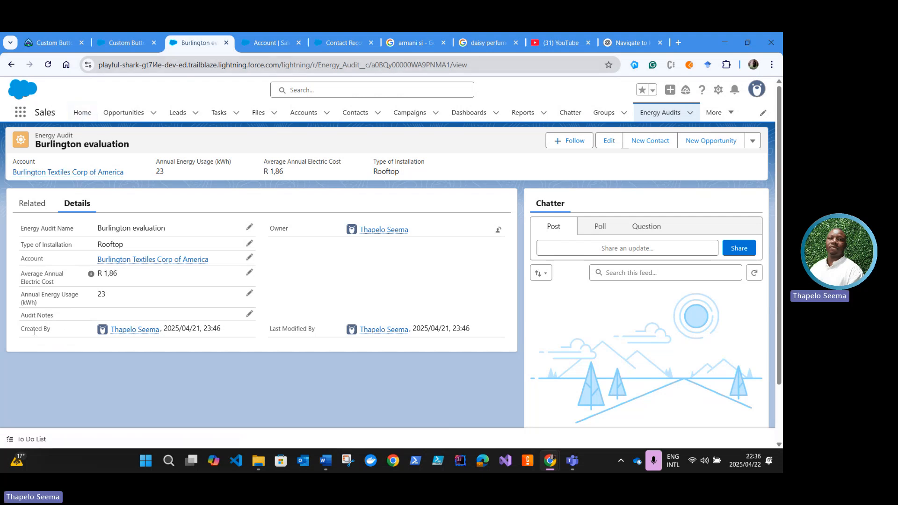
left_click(58, 45)
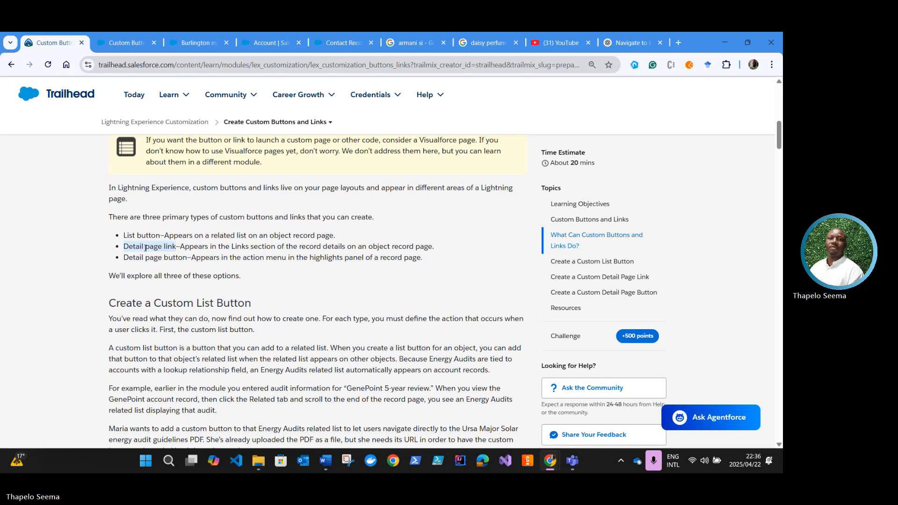
Step: Highlight the Detail page button type and inspect the additional actions available on the Burlington evaluation record
left_click(160, 258)
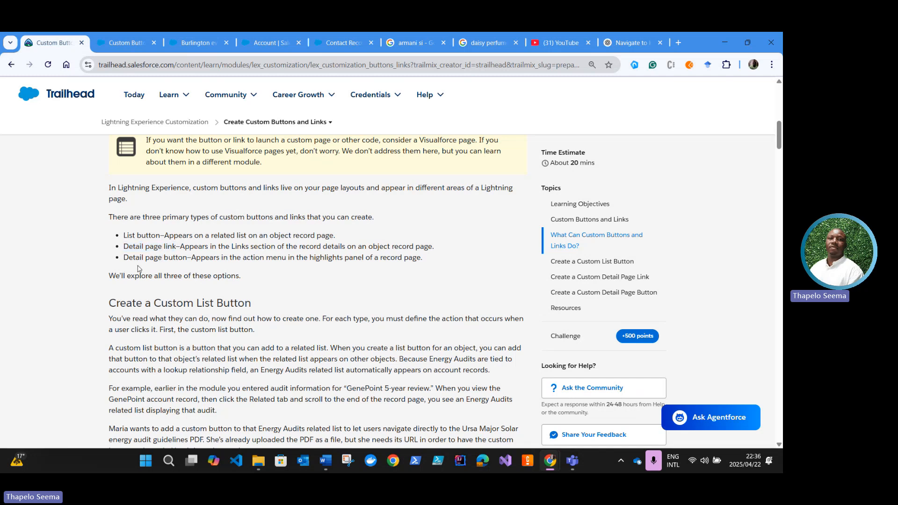
left_click_drag(187, 258, 125, 257)
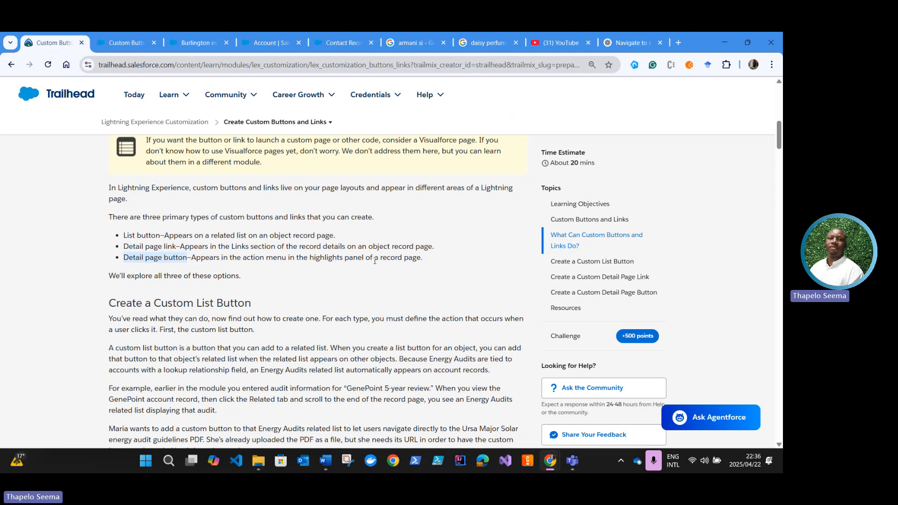
left_click(199, 51)
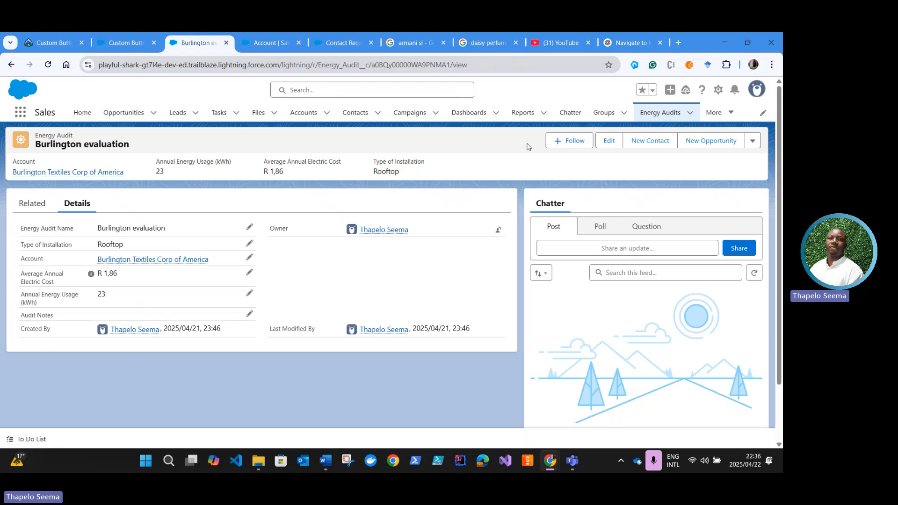
left_click(752, 142)
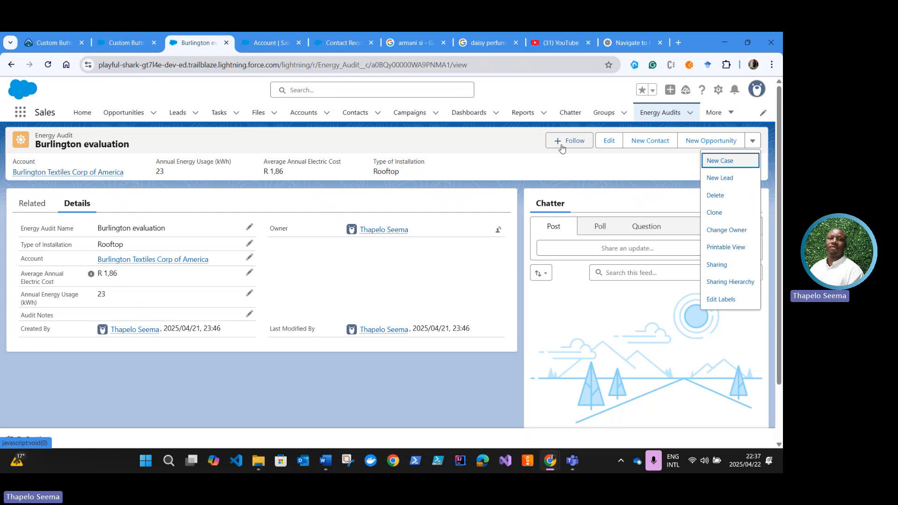
left_click(736, 161)
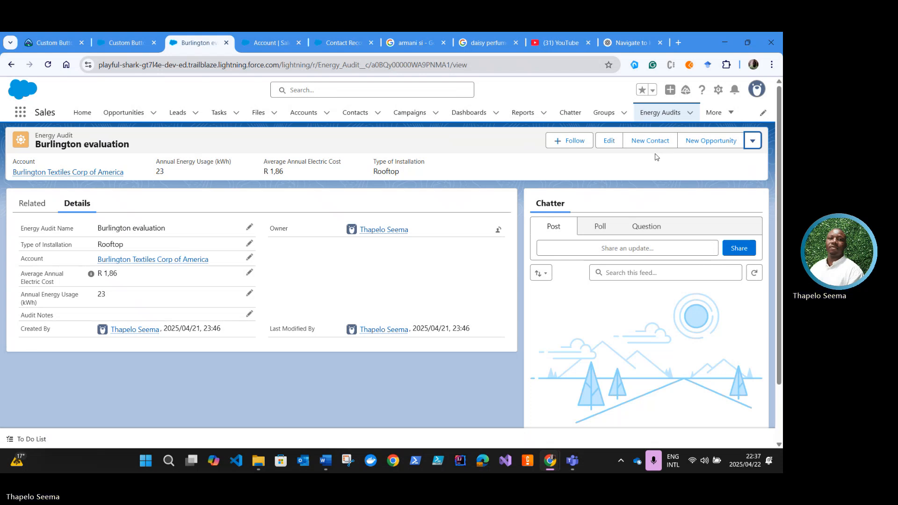
Step: Return to the Trailhead unit, read the Create a Custom List Button section, and highlight its heading
left_click(52, 42)
scroll(183, 288, "down", 2)
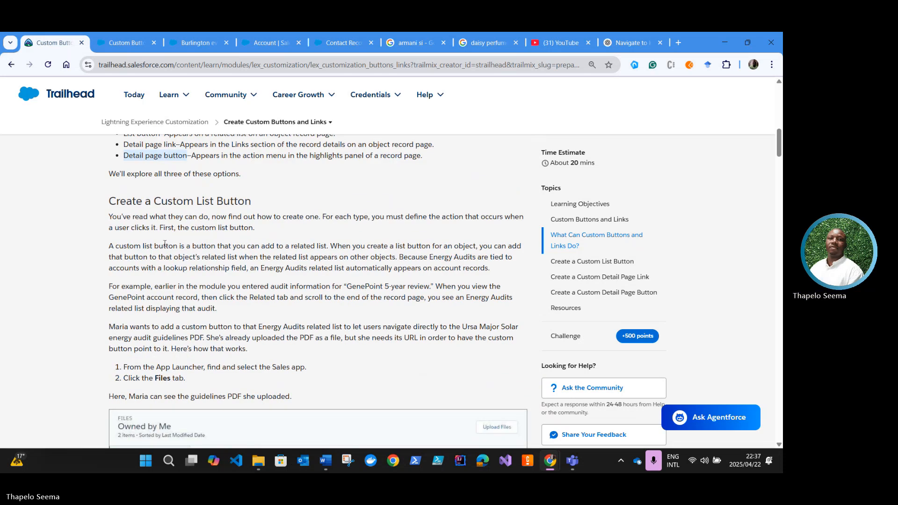
scroll(169, 239, "up", 1)
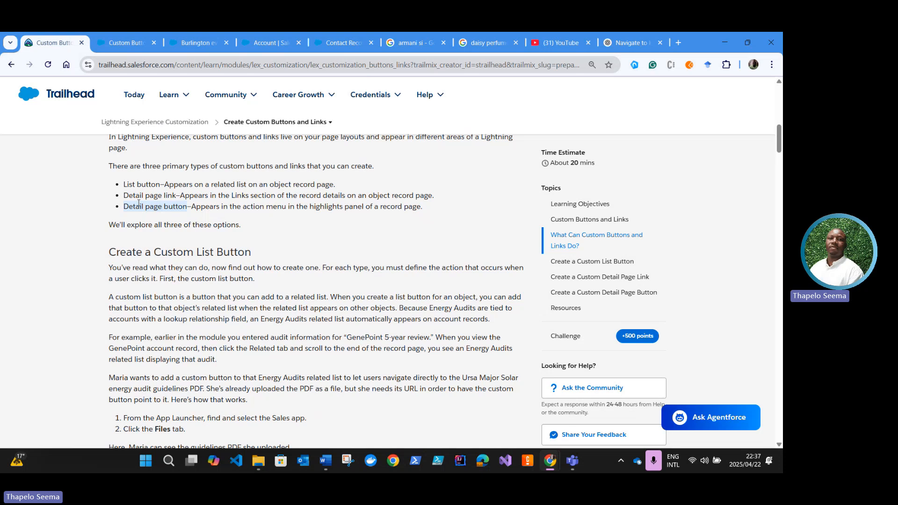
scroll(145, 341, "down", 3)
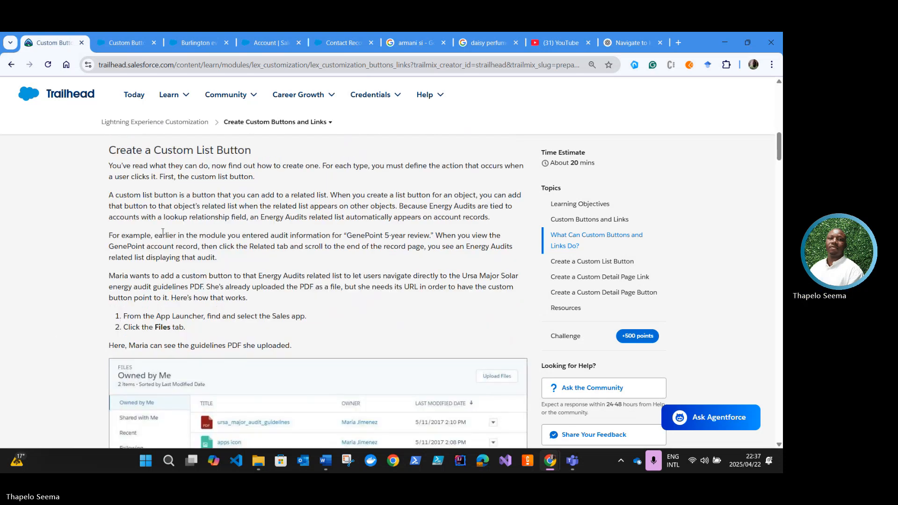
left_click_drag(253, 150, 110, 149)
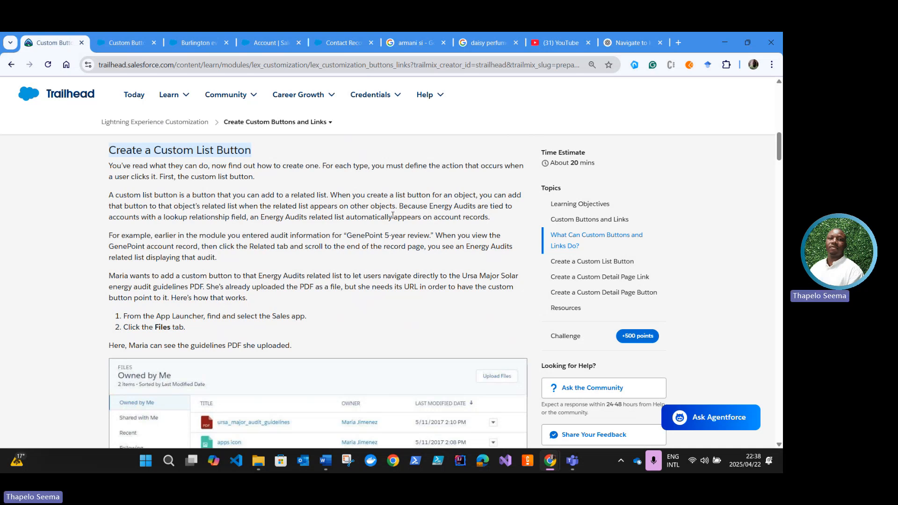
Step: Check the Burlington evaluation's related lists in Salesforce and open the GenePoint account record
left_click(192, 43)
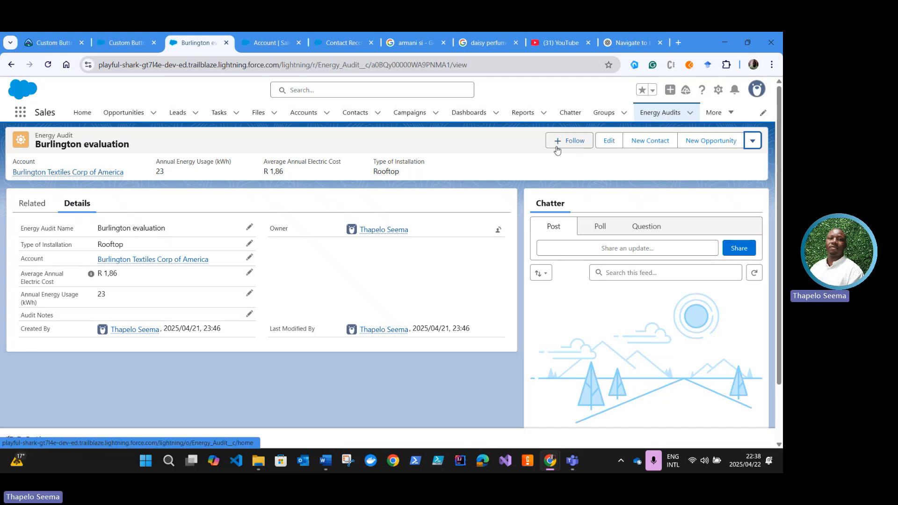
left_click(31, 210)
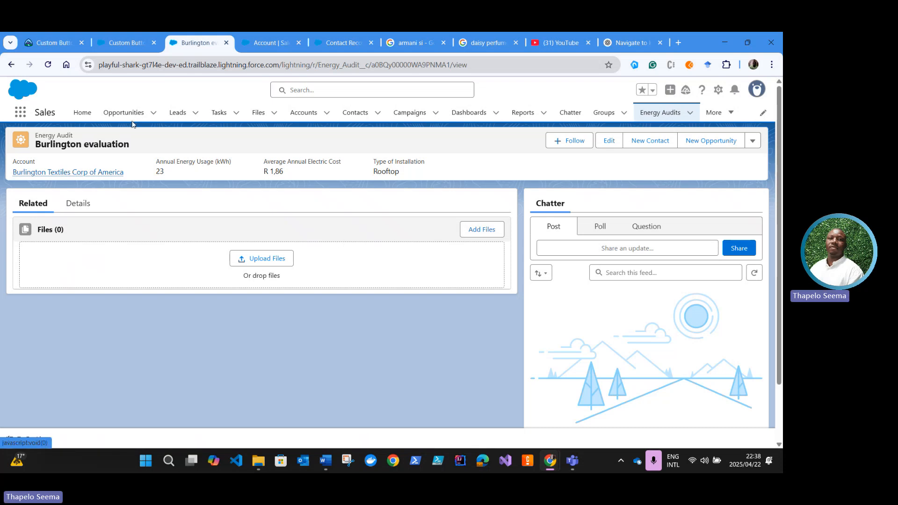
left_click(308, 118)
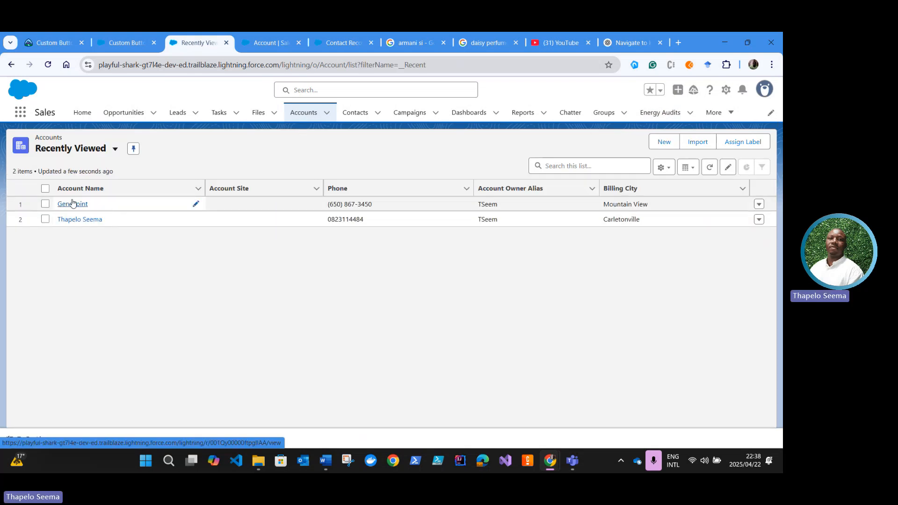
left_click(73, 203)
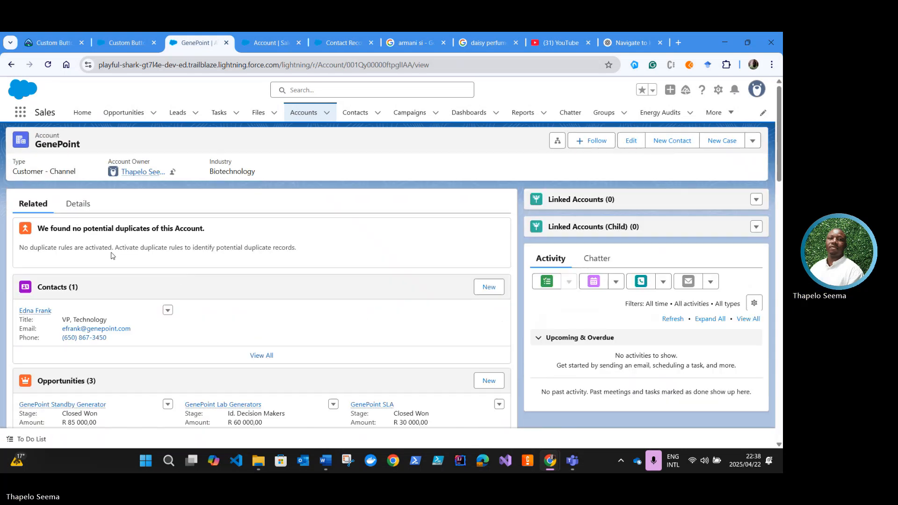
Step: Look through the GenePoint account's related lists and return to the Trailhead unit
scroll(150, 282, "down", 1)
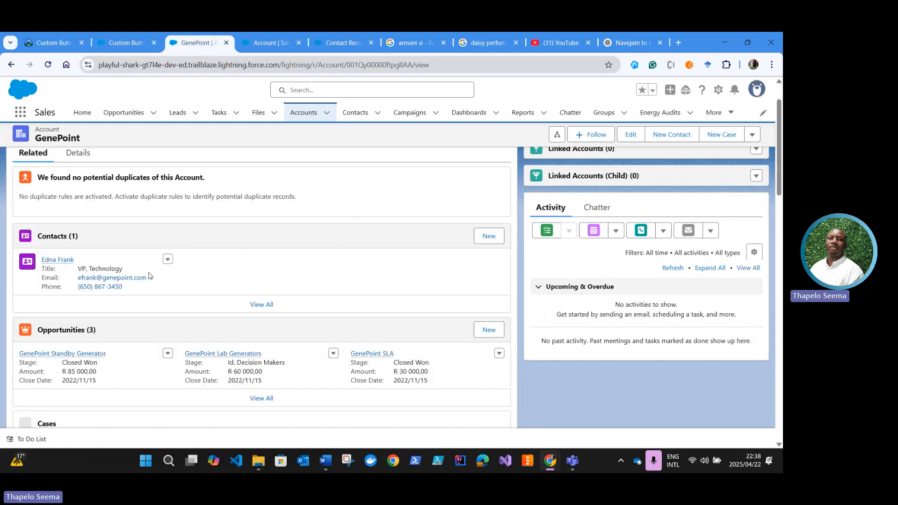
scroll(150, 281, "up", 1)
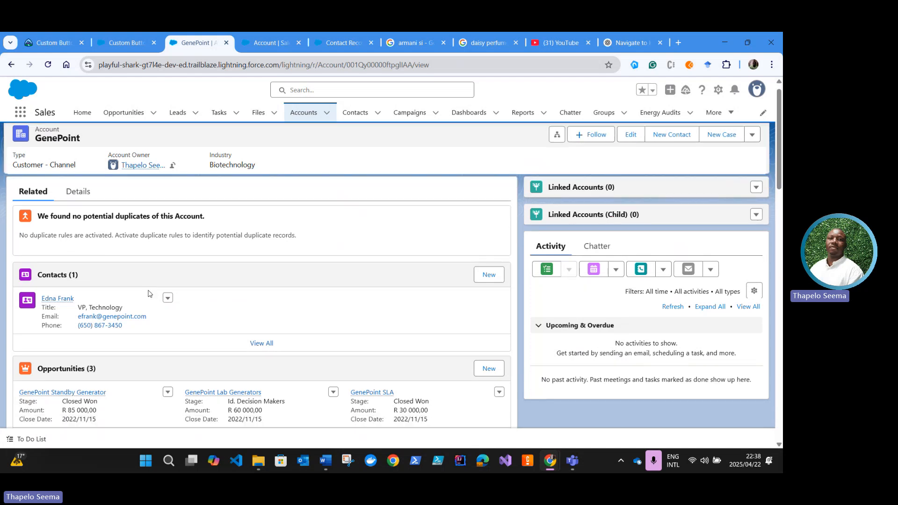
scroll(142, 294, "down", 1)
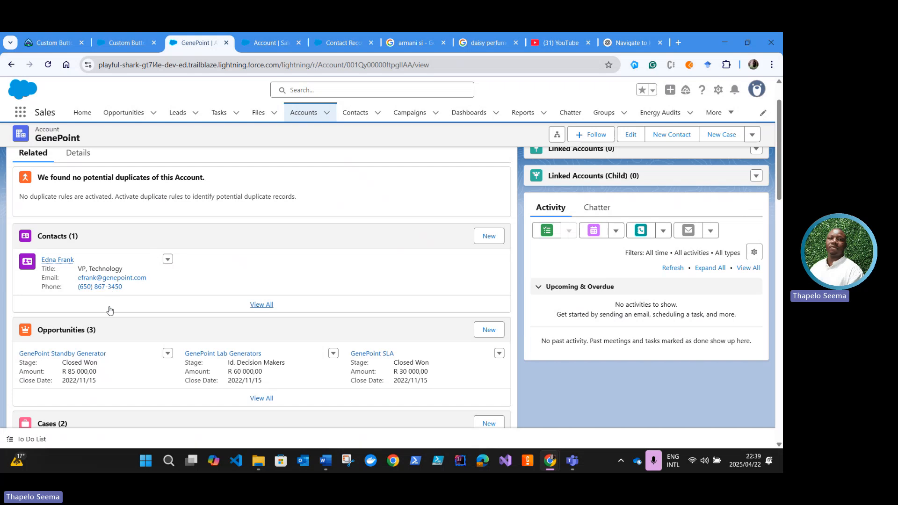
scroll(109, 309, "down", 1)
scroll(103, 341, "down", 2)
scroll(149, 348, "up", 3)
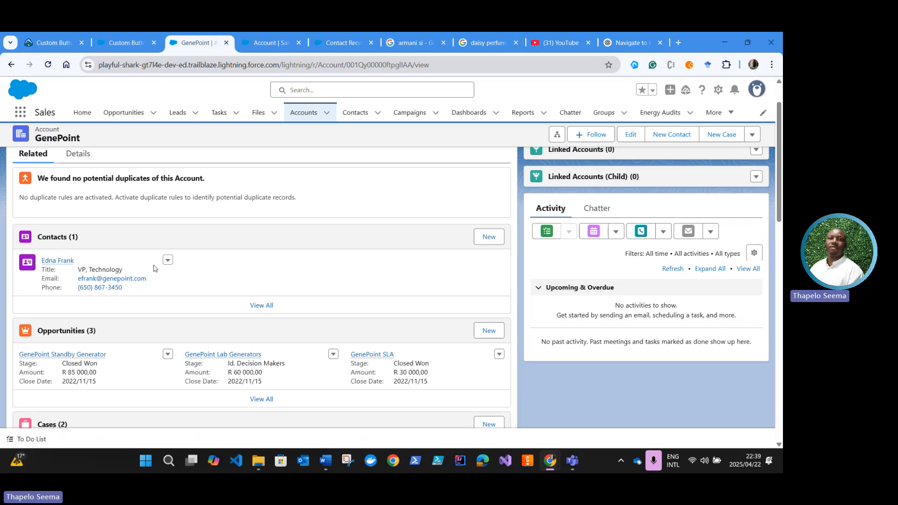
scroll(149, 279, "up", 1)
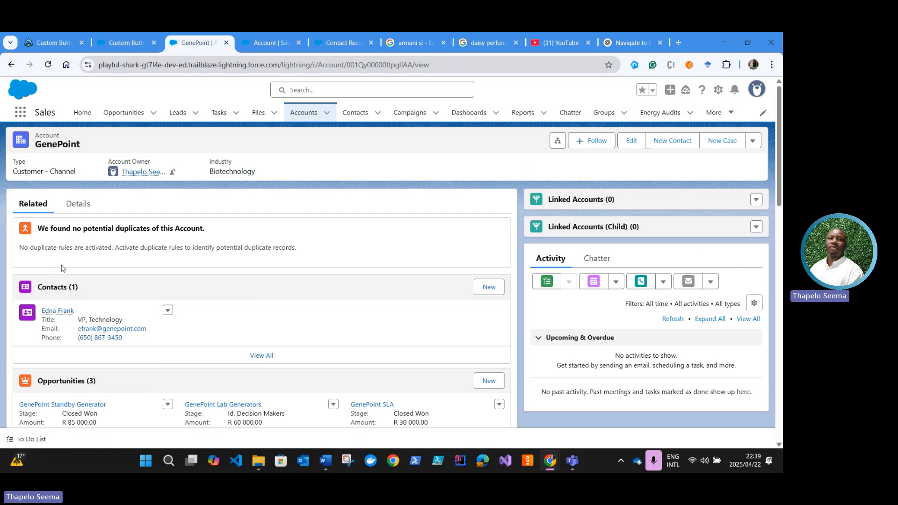
left_click(64, 46)
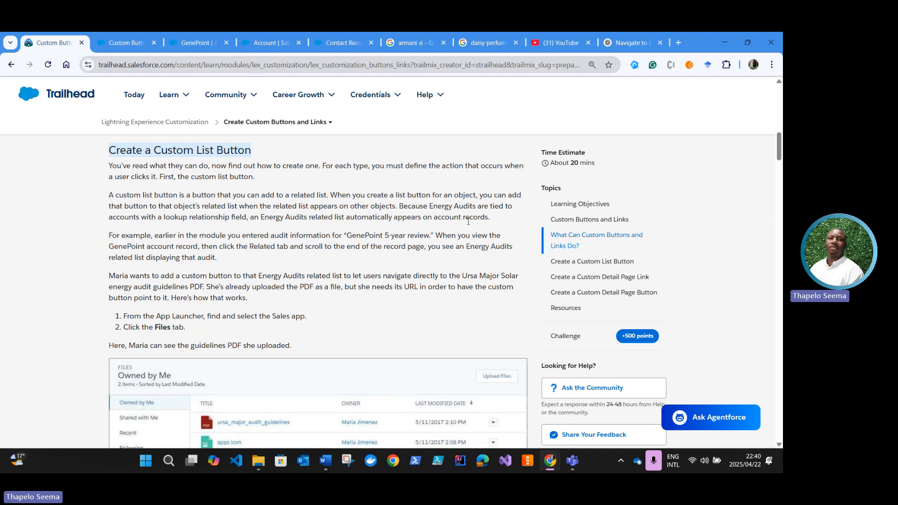
Step: Inspect the Energy Audits related list on the GenePoint account in Salesforce, and go back to the Trailhead unit
left_click(197, 42)
scroll(89, 271, "down", 10)
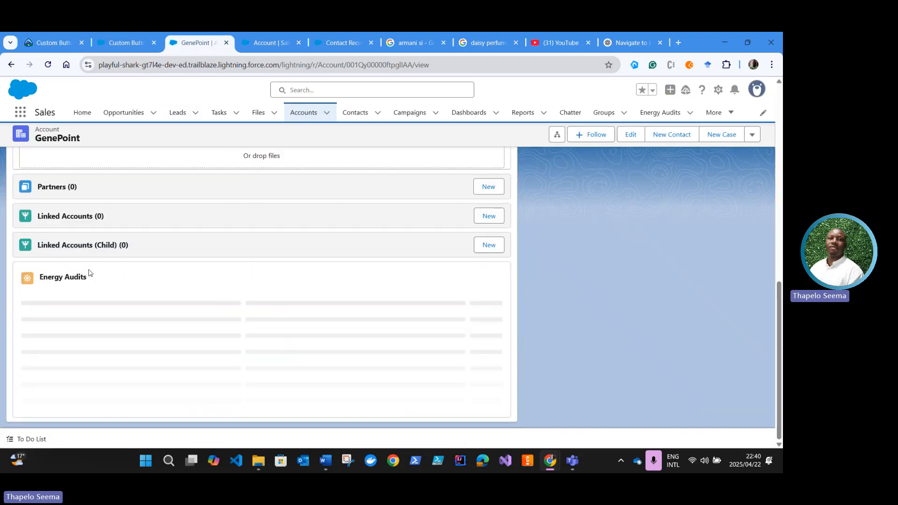
scroll(47, 253, "up", 6)
scroll(47, 253, "down", 4)
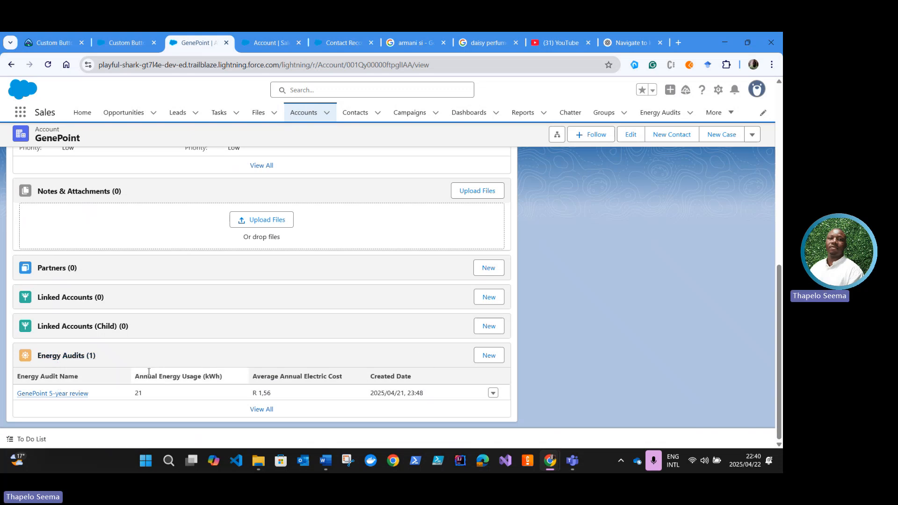
left_click(53, 43)
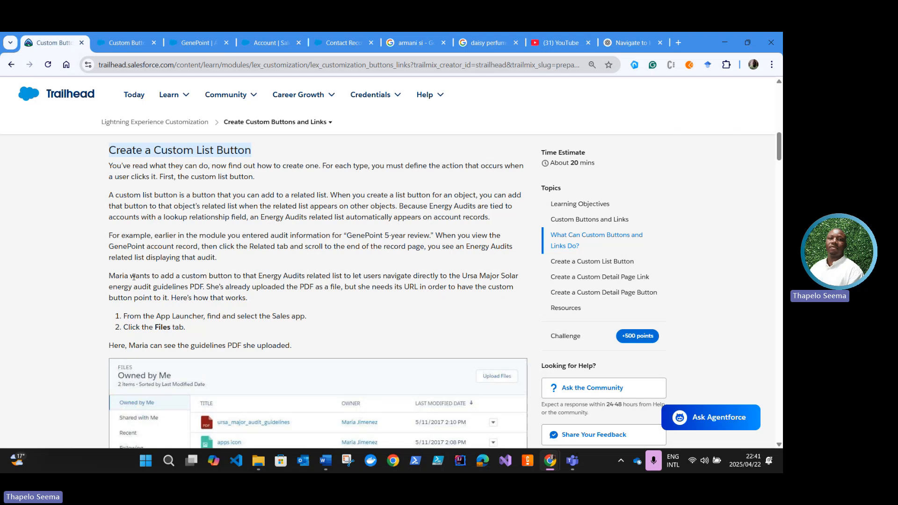
Step: Read the unit's instructions for locating the guidelines PDF, and open the Files list in the Salesforce Sales app
scroll(143, 274, "down", 1)
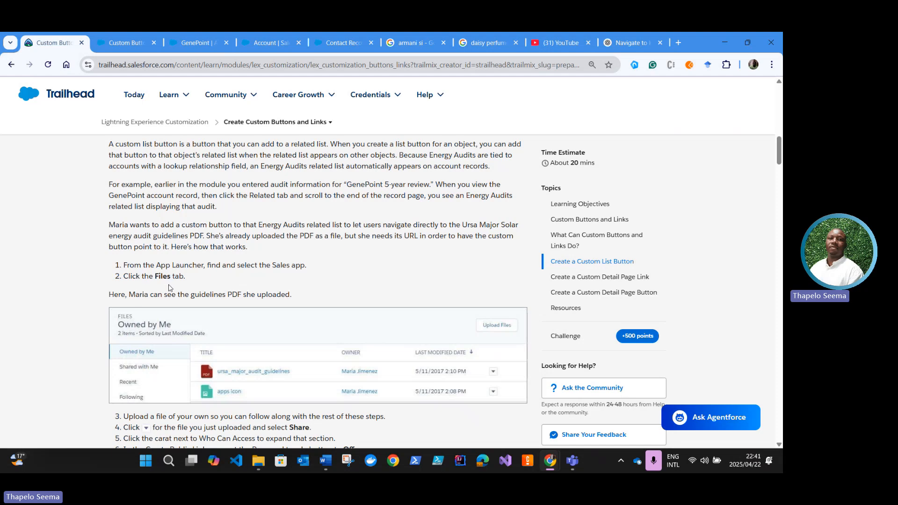
scroll(125, 306, "down", 1)
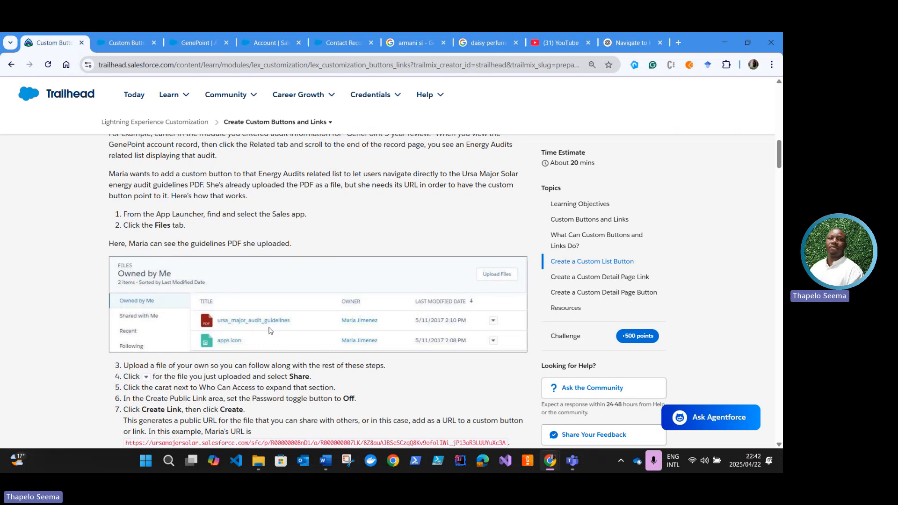
scroll(145, 383, "down", 1)
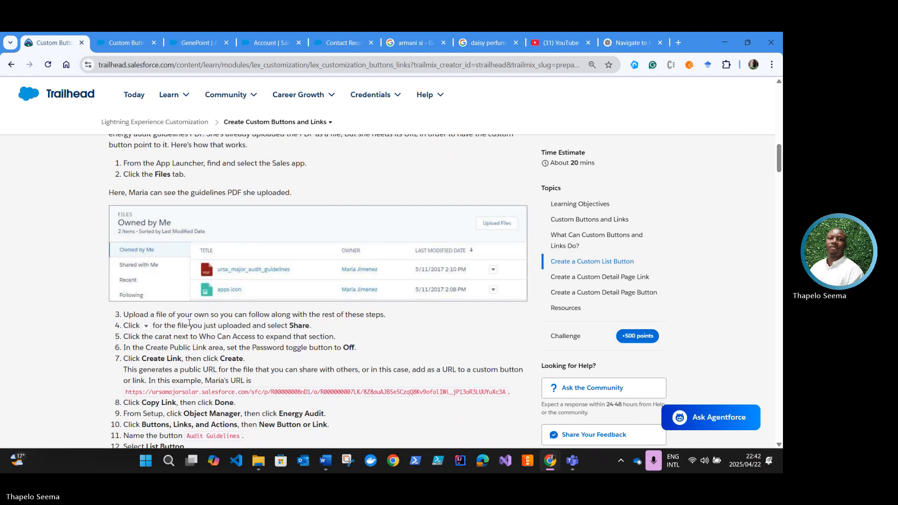
mouse_move(166, 94)
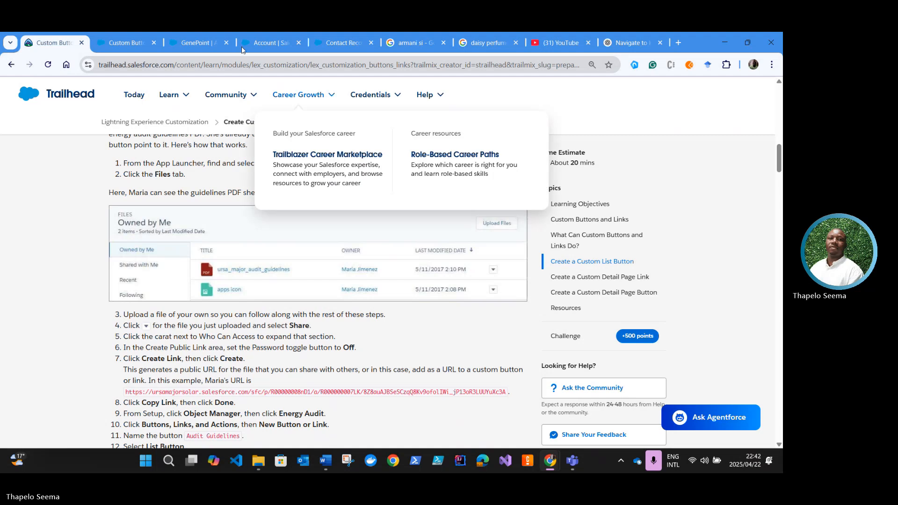
left_click(195, 44)
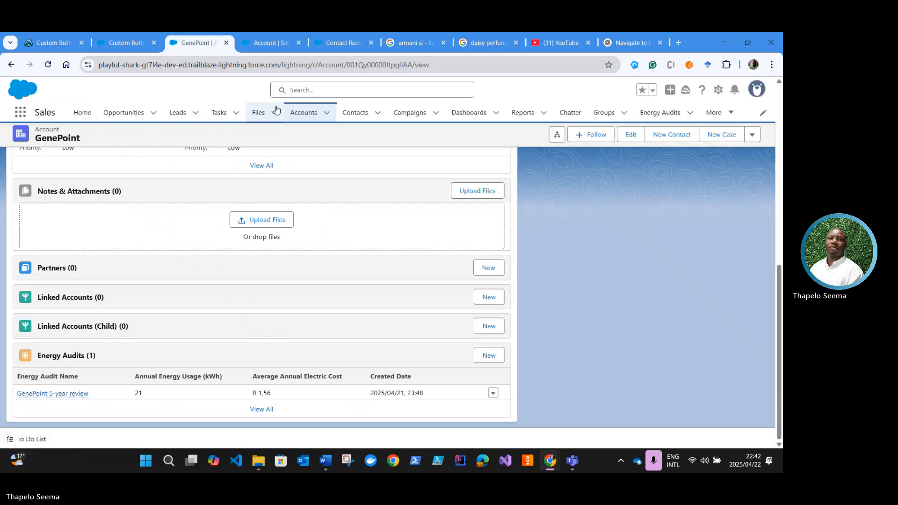
left_click(263, 114)
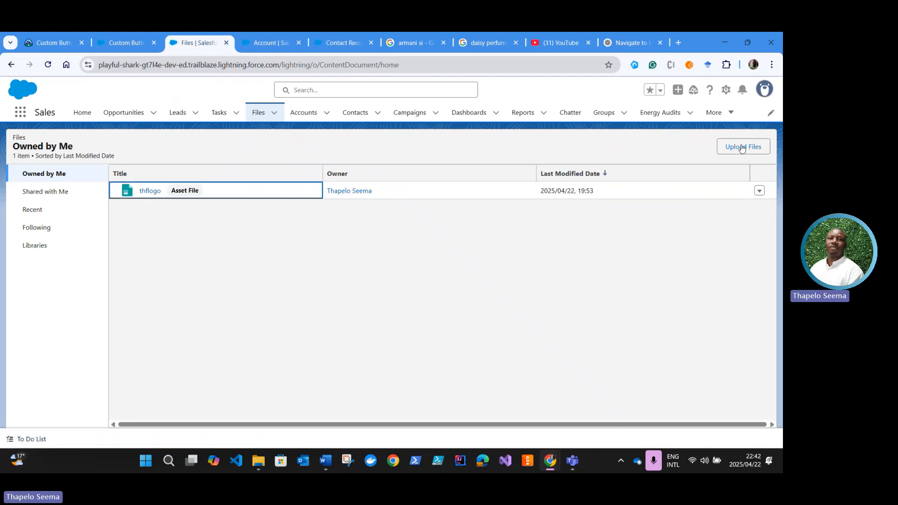
left_click(174, 246)
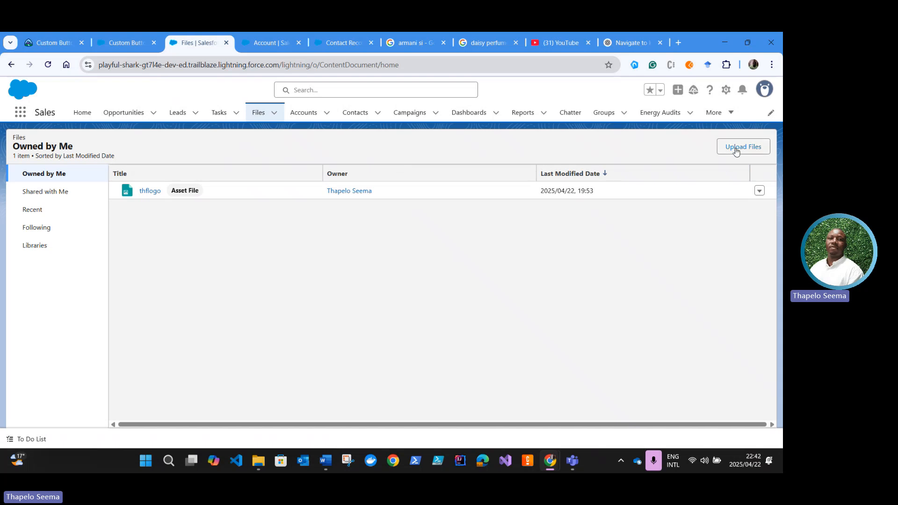
Step: Return to the Trailhead unit and read the steps for sharing a file and creating the Audit Guidelines list button
left_click(54, 43)
scroll(176, 333, "down", 1)
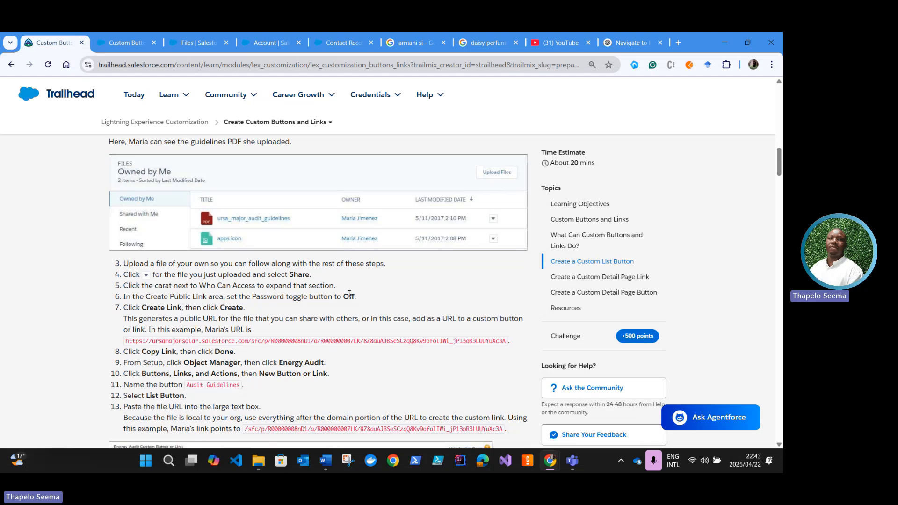
scroll(176, 265, "down", 1)
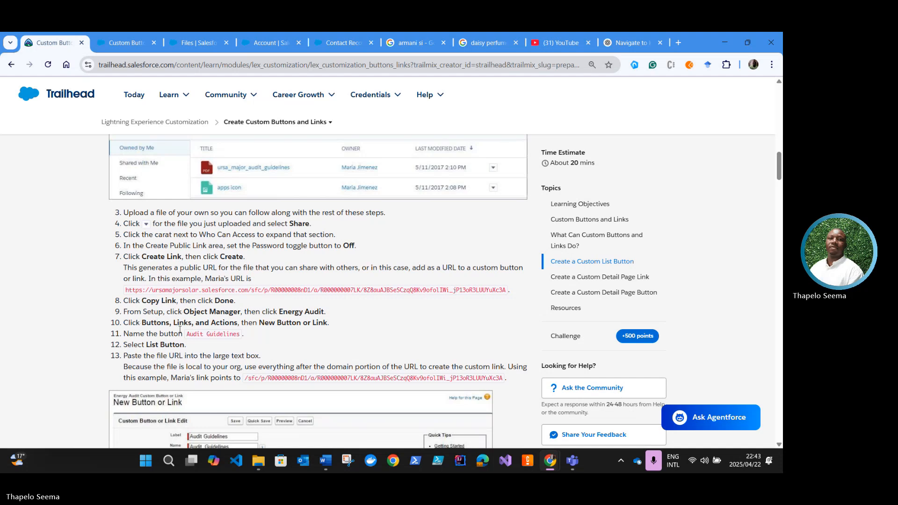
scroll(192, 332, "up", 2)
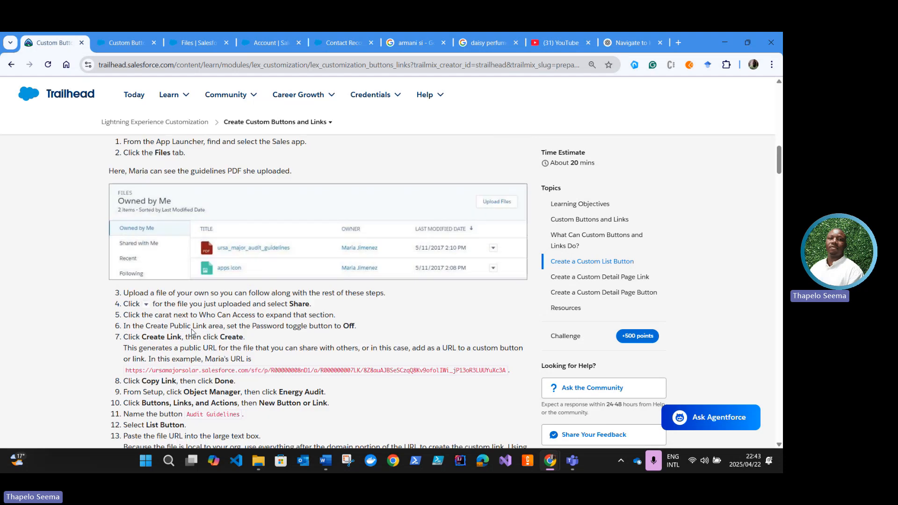
scroll(191, 333, "up", 6)
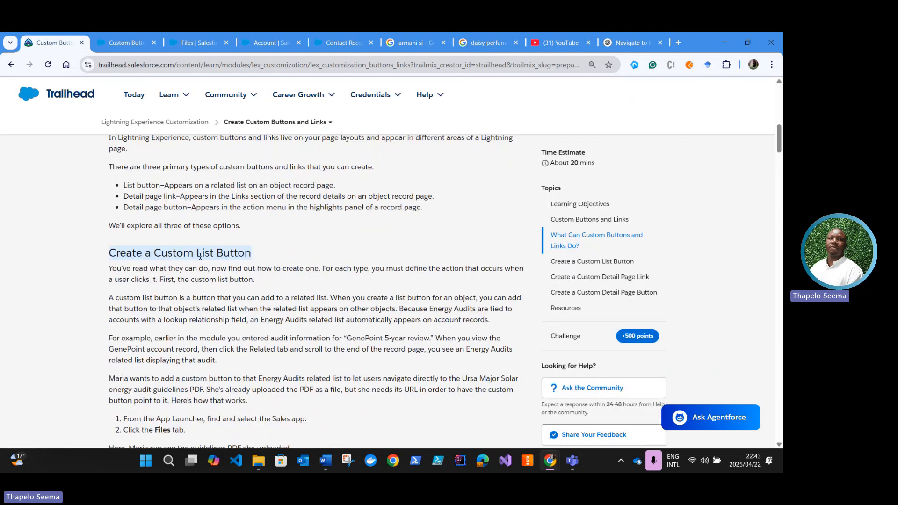
scroll(226, 320, "down", 12)
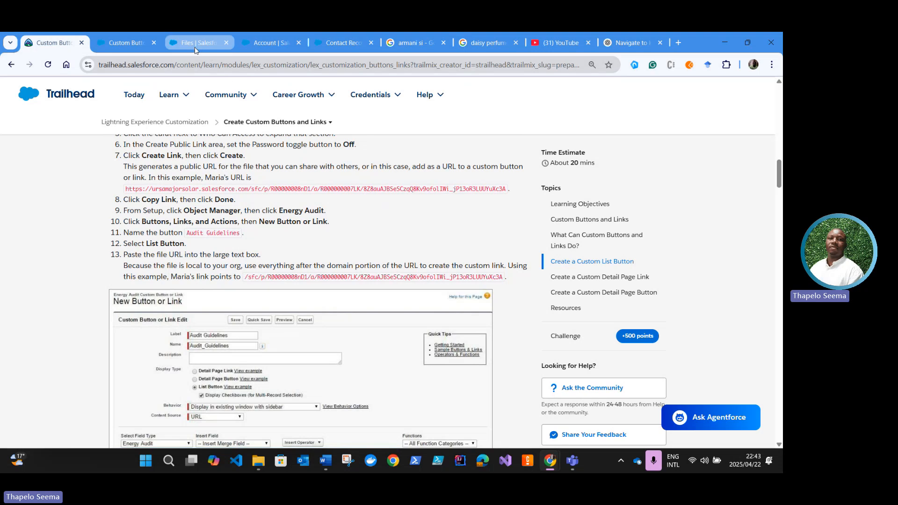
Step: Open the sharing settings of the thflogo file in the Salesforce Files list
left_click(194, 43)
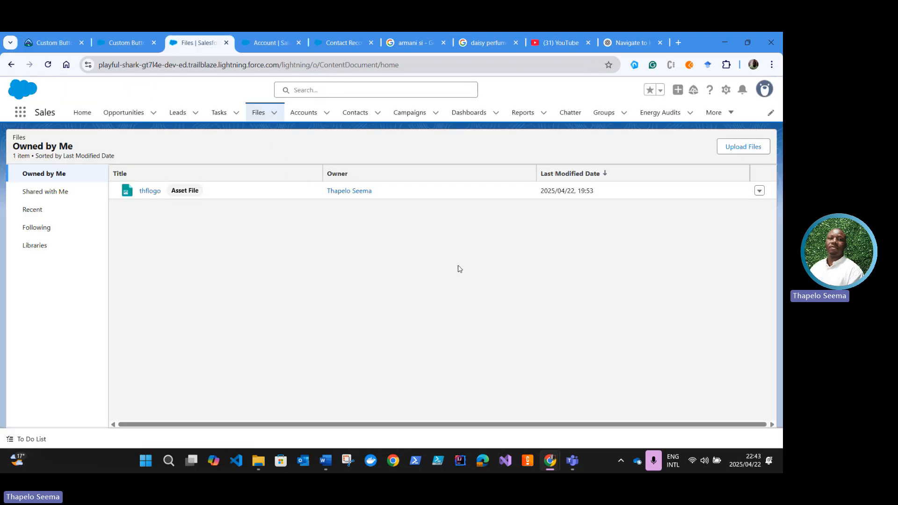
left_click(761, 196)
left_click(760, 192)
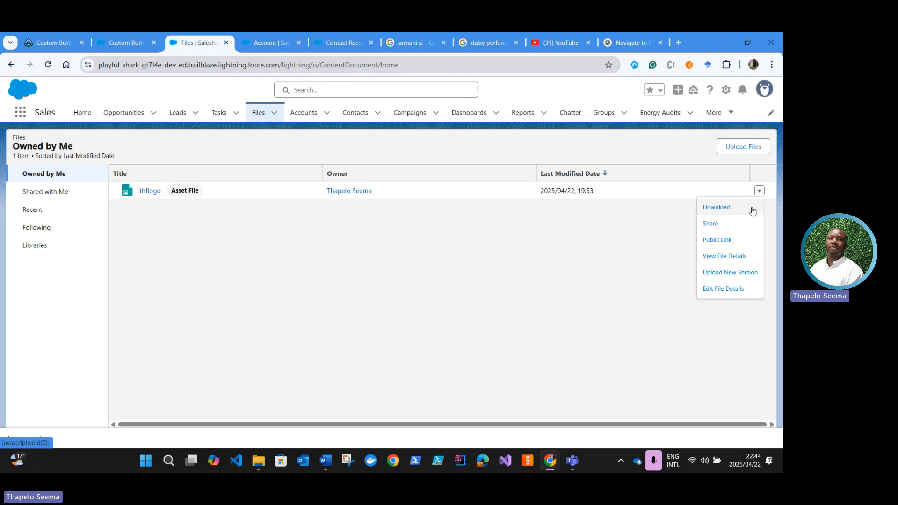
left_click(711, 314)
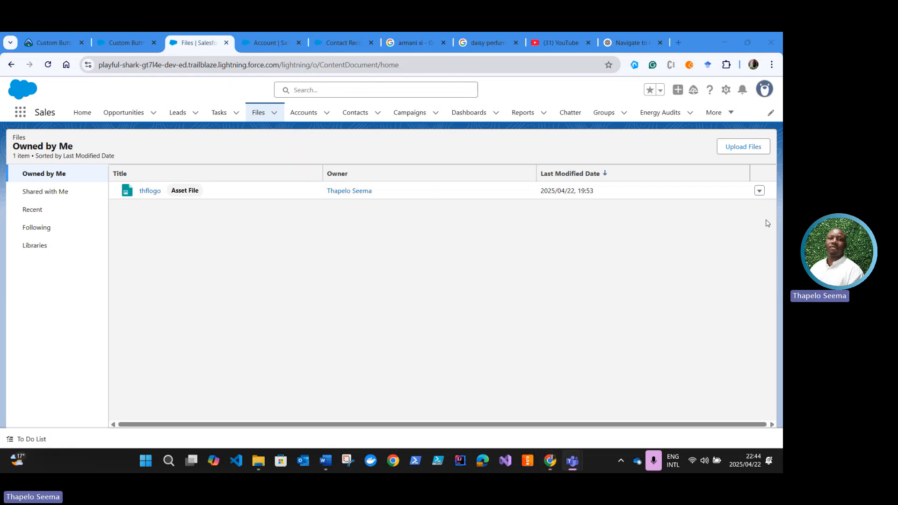
left_click(760, 192)
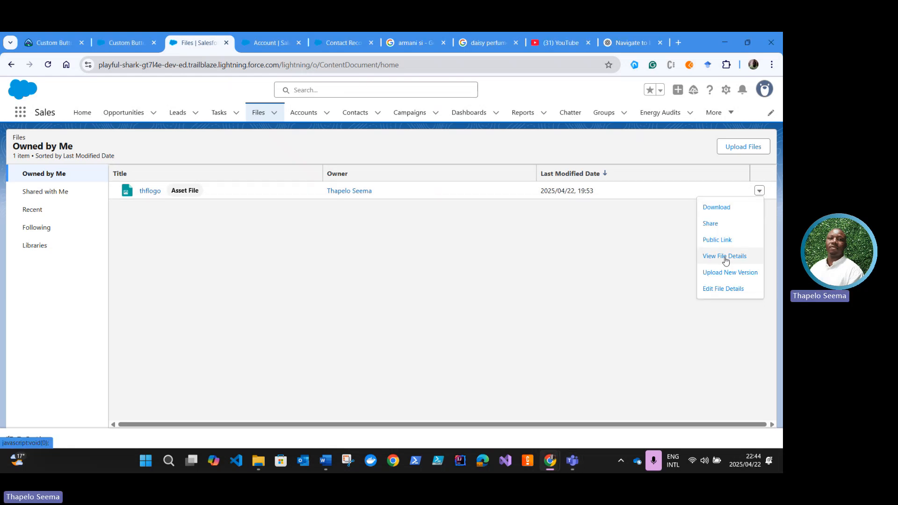
left_click(711, 224)
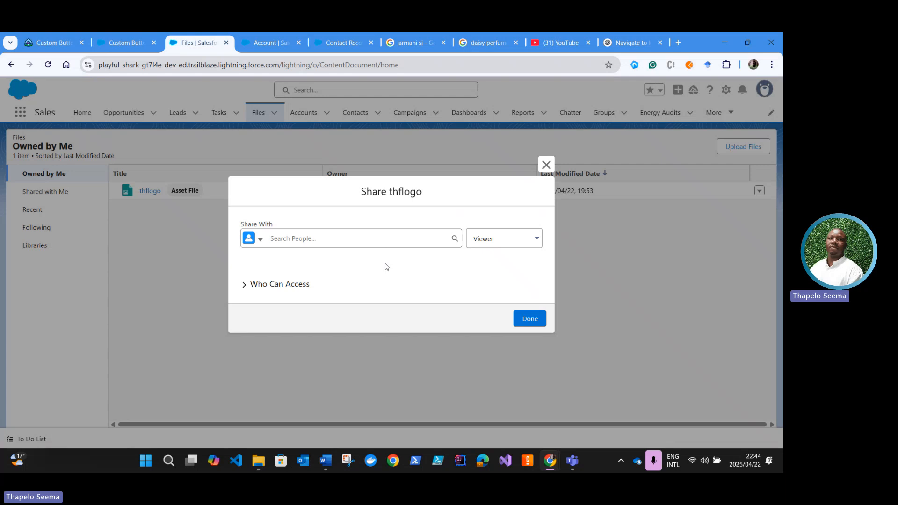
Step: Expand Who Can Access for thflogo, copy its public link, finish sharing, and return to the Trailhead unit
left_click(247, 286)
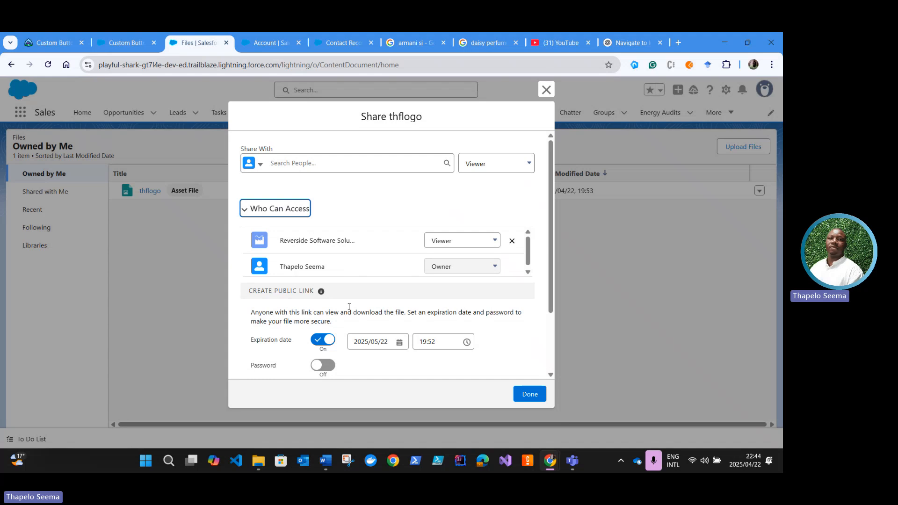
scroll(319, 308, "down", 1)
scroll(304, 313, "down", 1)
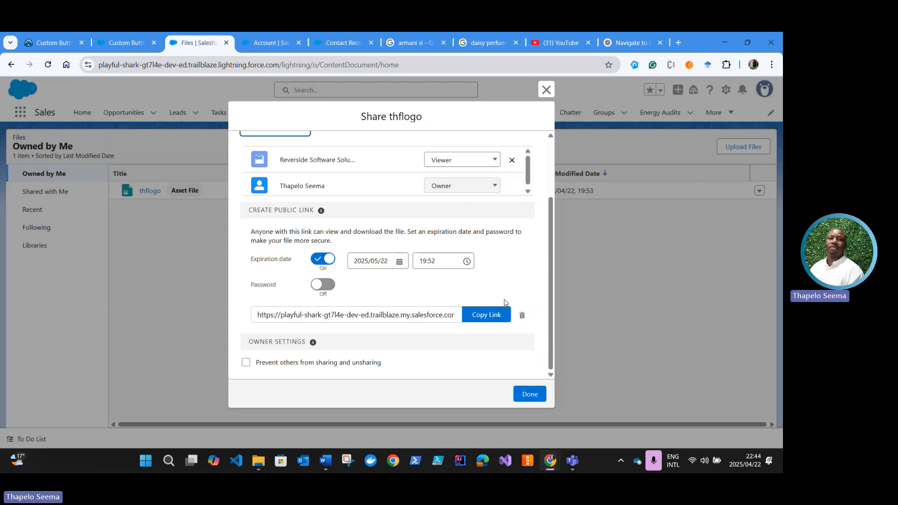
left_click(487, 320)
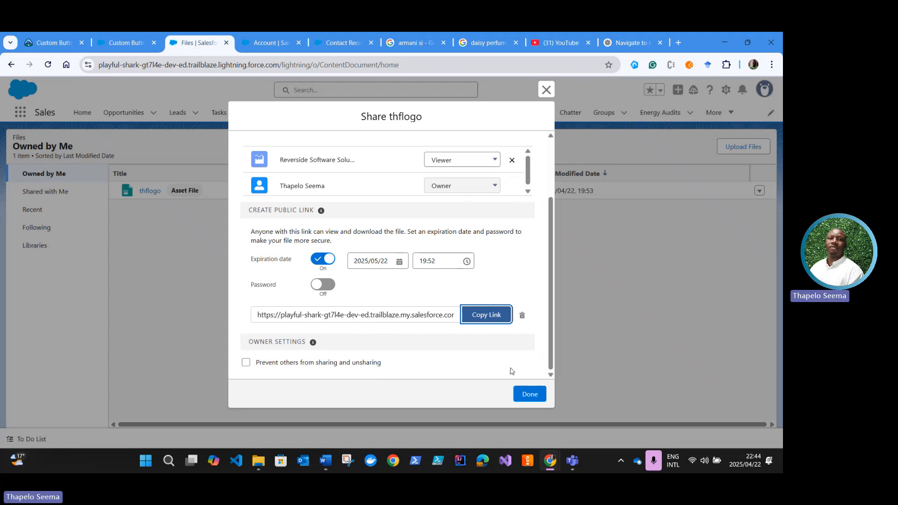
left_click(521, 394)
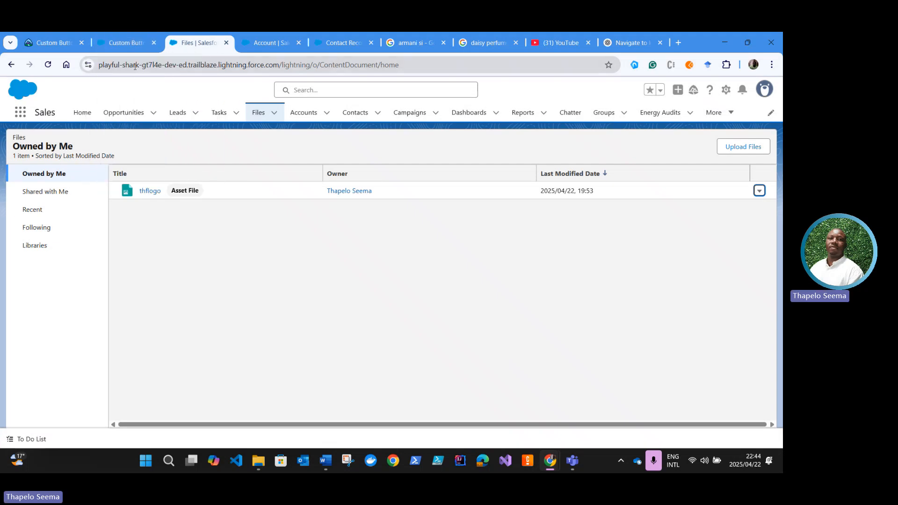
left_click(71, 47)
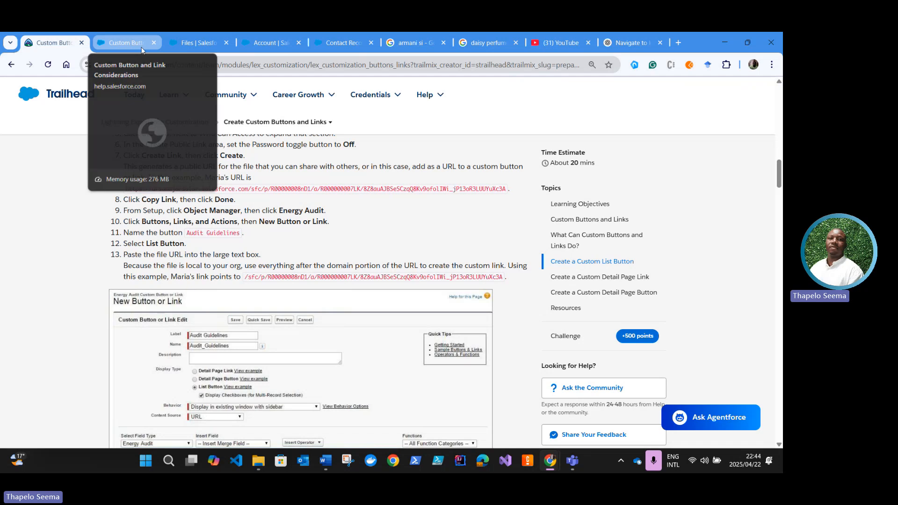
Step: Close the Salesforce help article, Account setup and Contact Record builder pages, and return to the Salesforce Files list
left_click(186, 45)
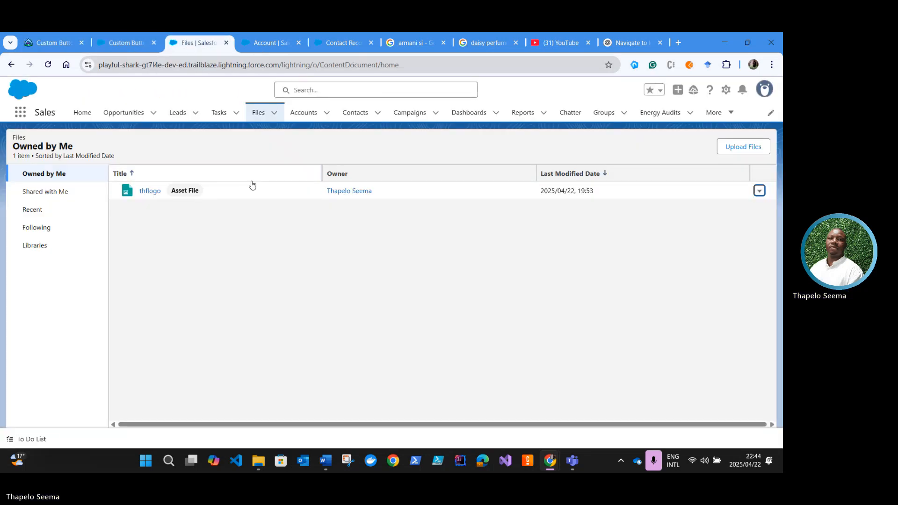
left_click(134, 46)
left_click(154, 43)
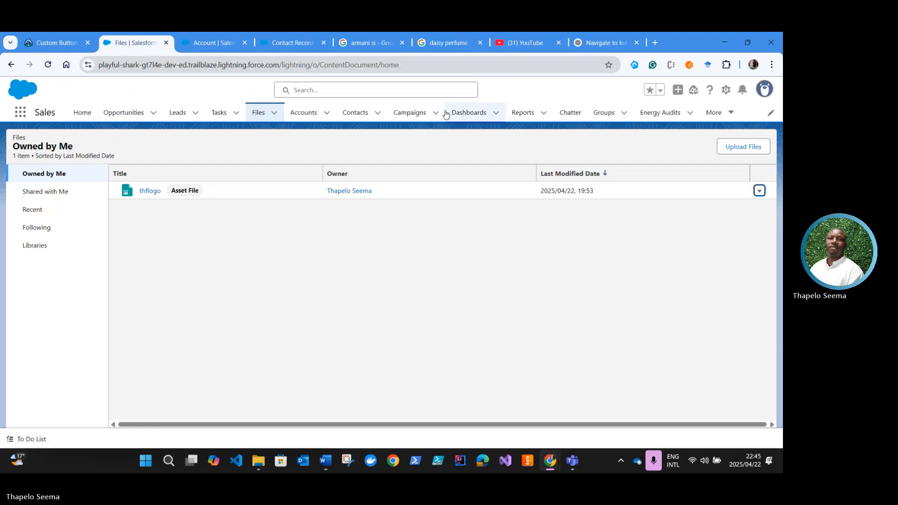
left_click(210, 45)
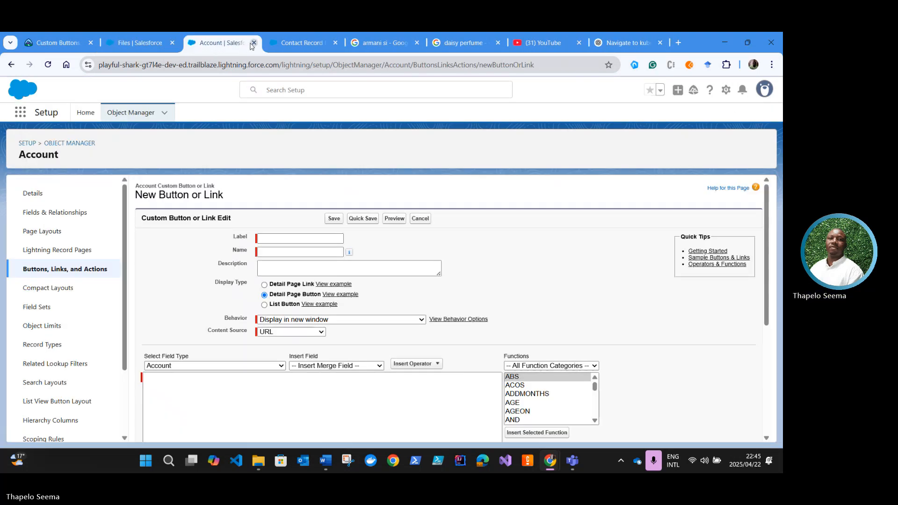
left_click(253, 43)
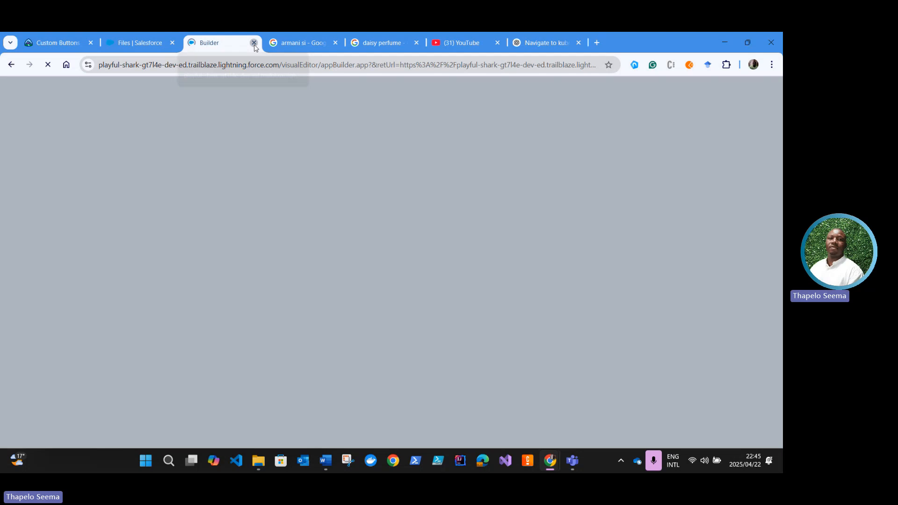
left_click(254, 42)
left_click(139, 43)
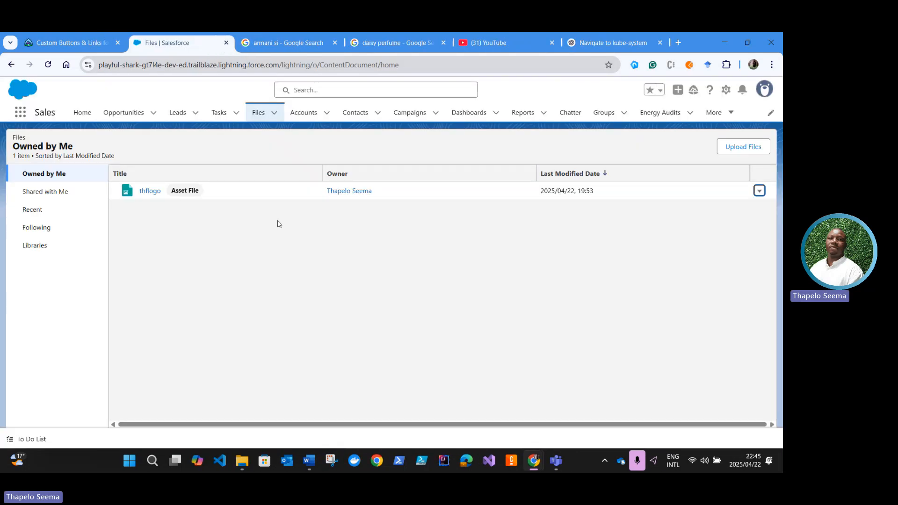
Step: Open Salesforce Setup's Object Manager, search for "Ener" and open the Energy Audit object
left_click(726, 90)
left_click(674, 142)
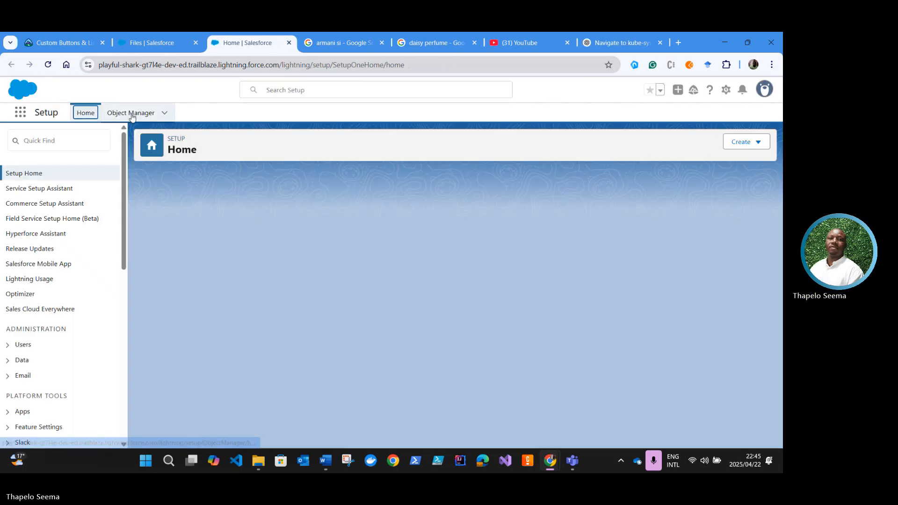
left_click(131, 113)
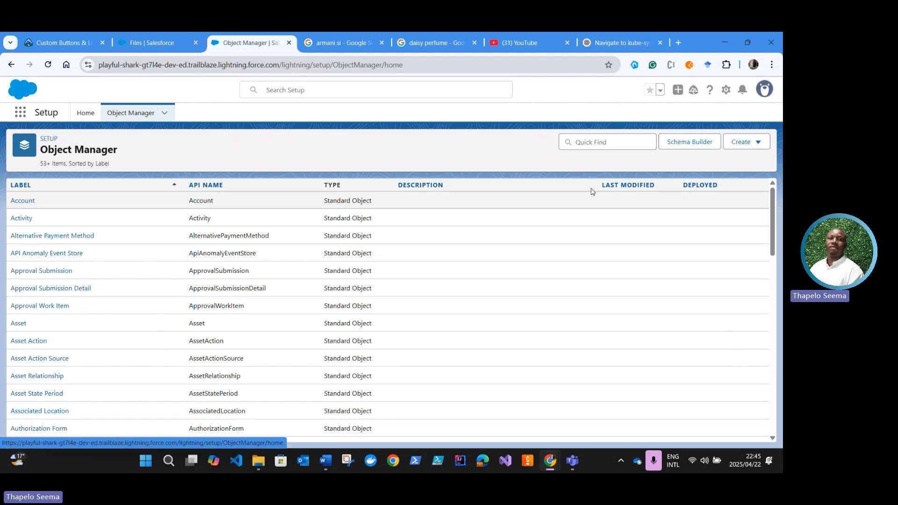
left_click(579, 145)
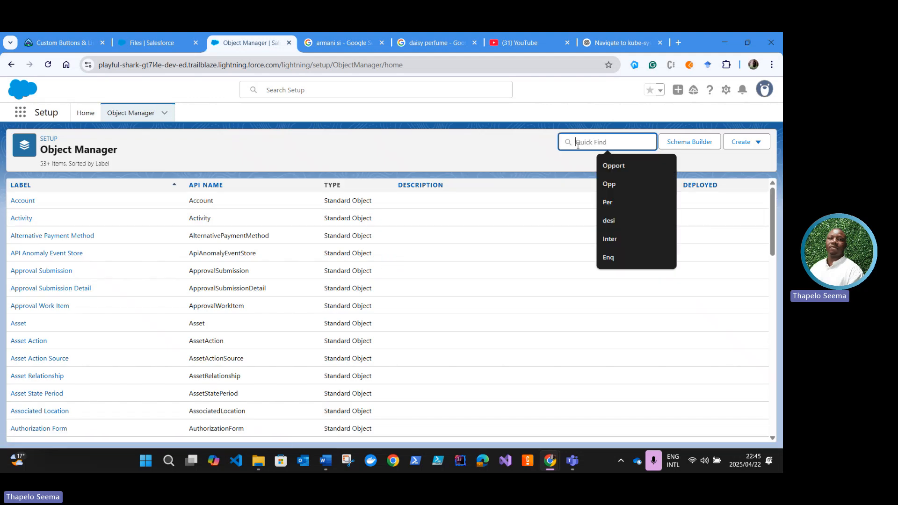
type("En")
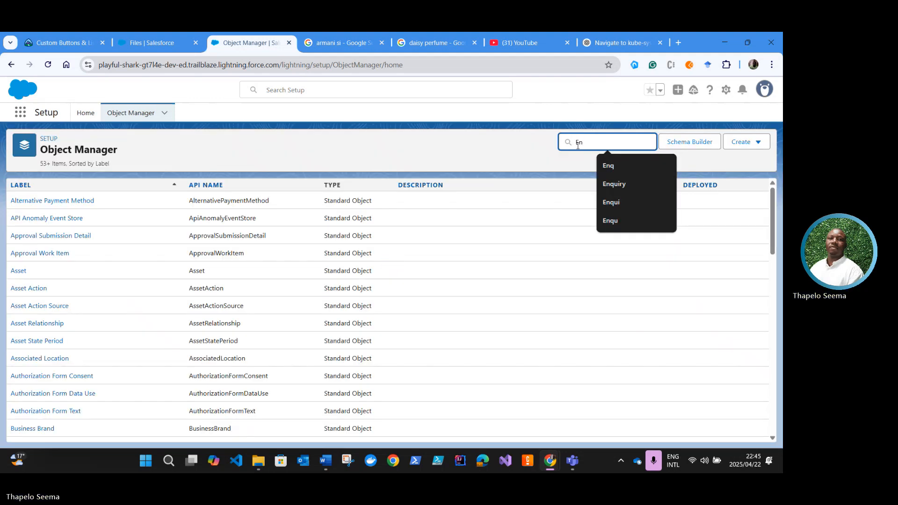
type("er")
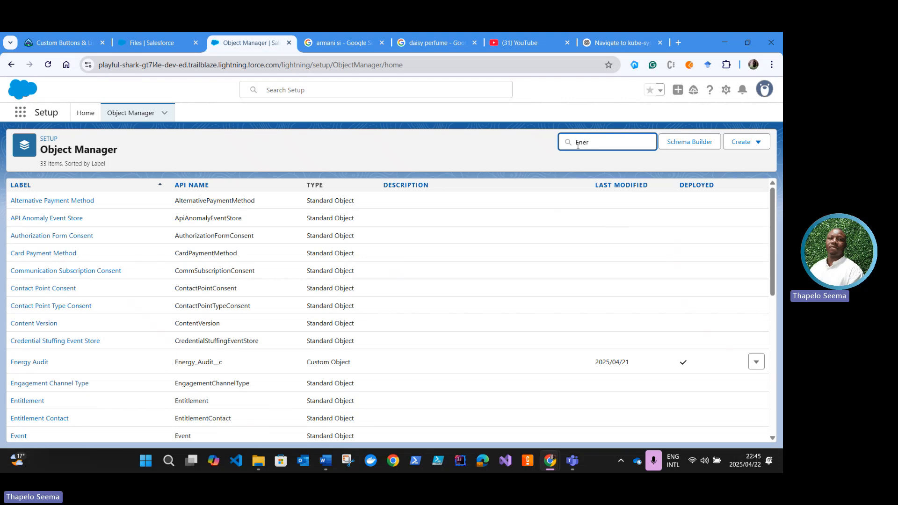
left_click(29, 206)
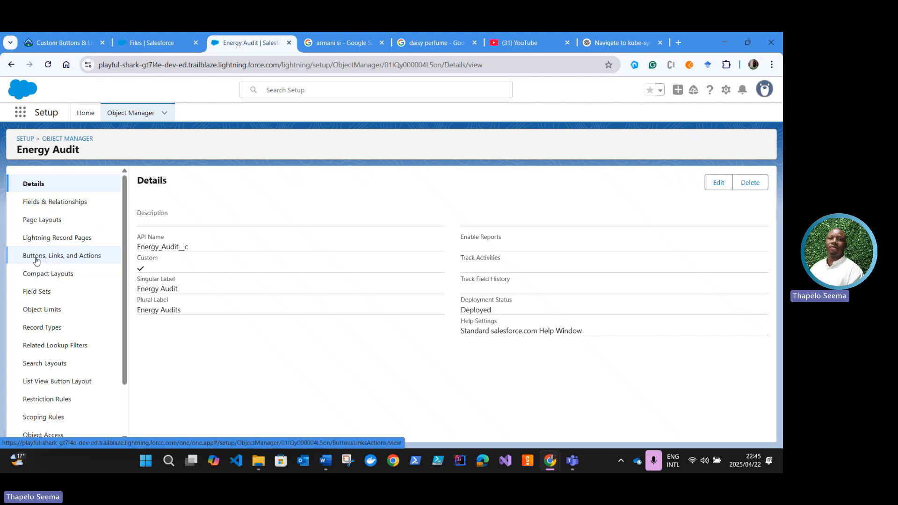
Step: Start a new button or link for Energy Audit and paste the file's copied public link as its URL content
left_click(64, 260)
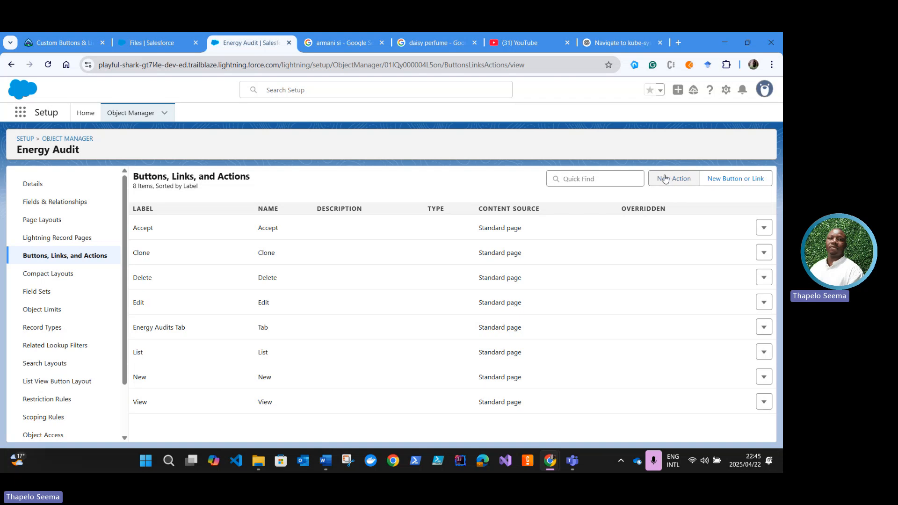
left_click(744, 182)
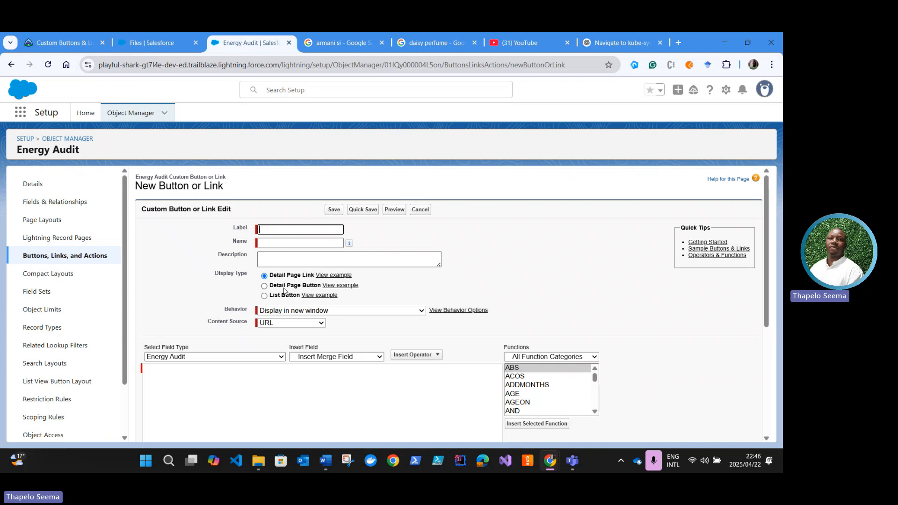
left_click(62, 46)
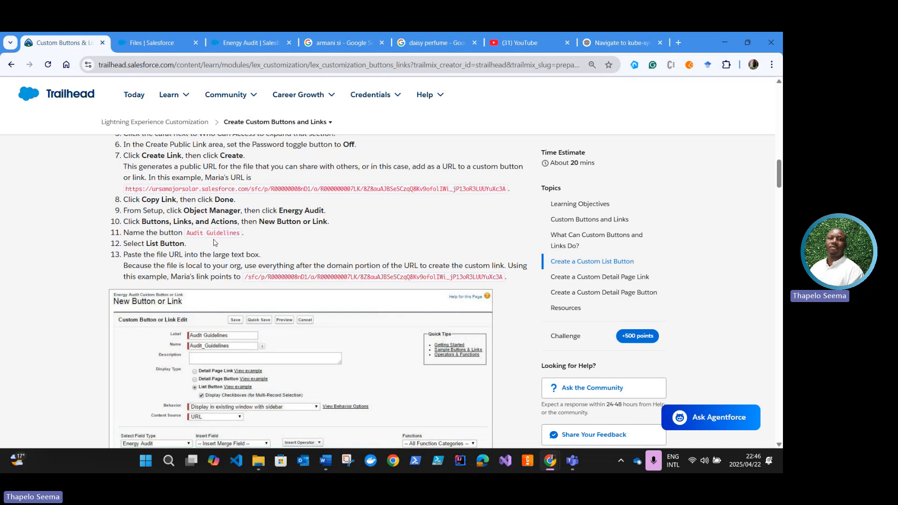
left_click(167, 46)
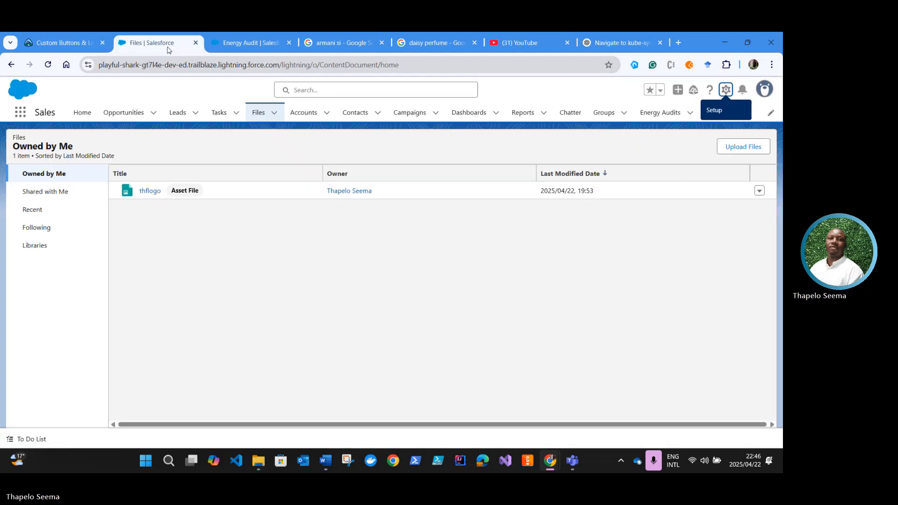
left_click(250, 46)
scroll(173, 346, "down", 1)
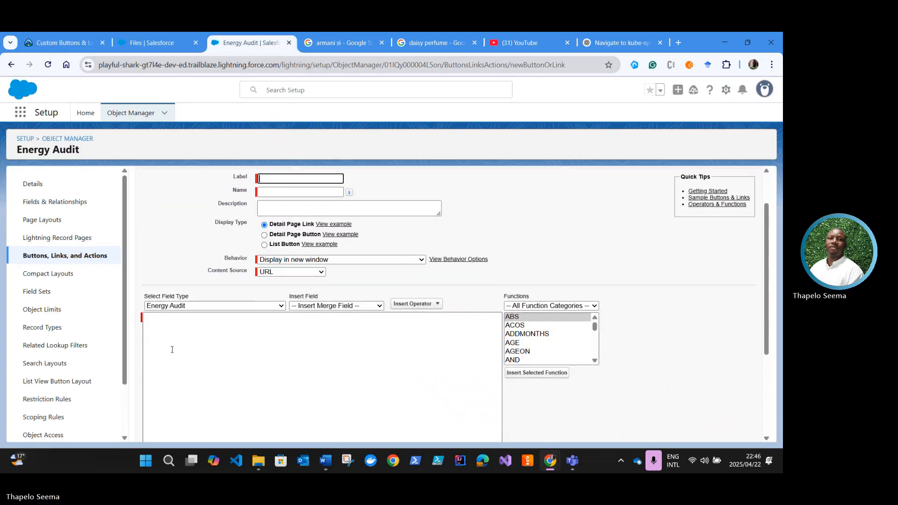
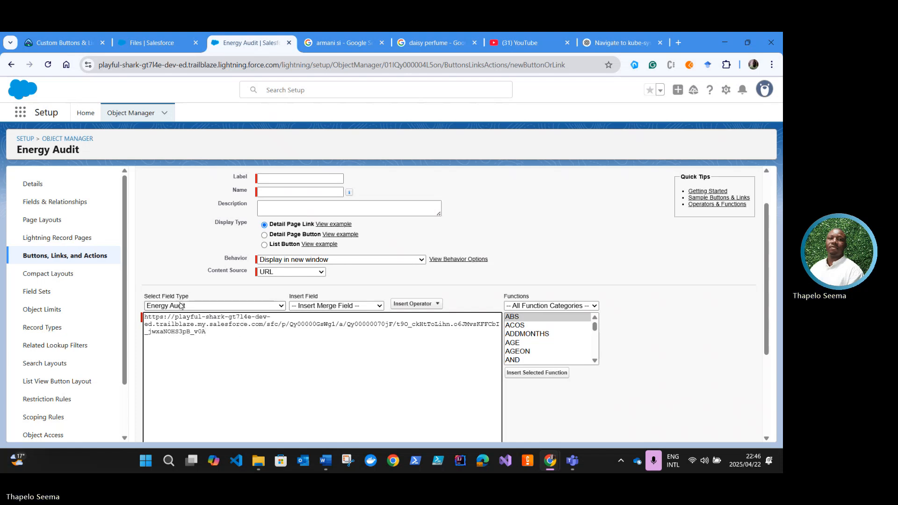
Step: Copy the button name from the Trailhead unit, label the new button Audit Guidelines, and set its display type to List Button
left_click(74, 44)
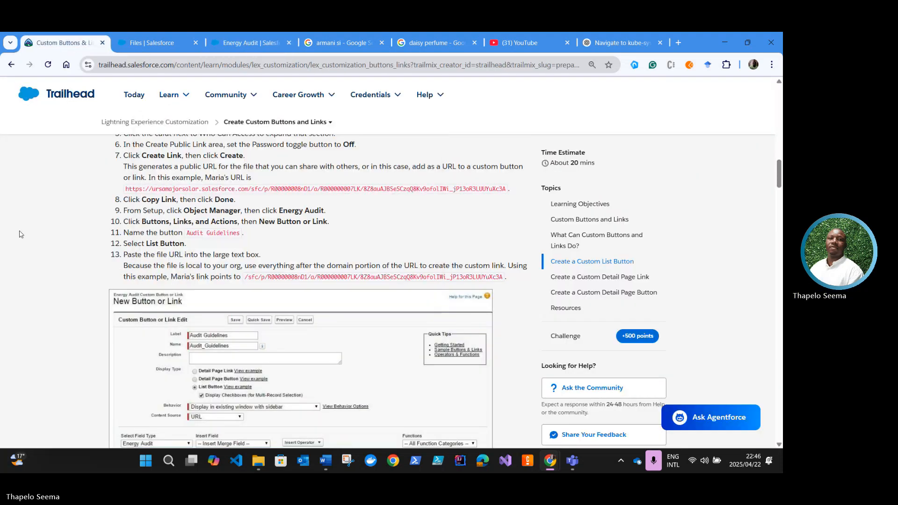
scroll(268, 290, "up", 3)
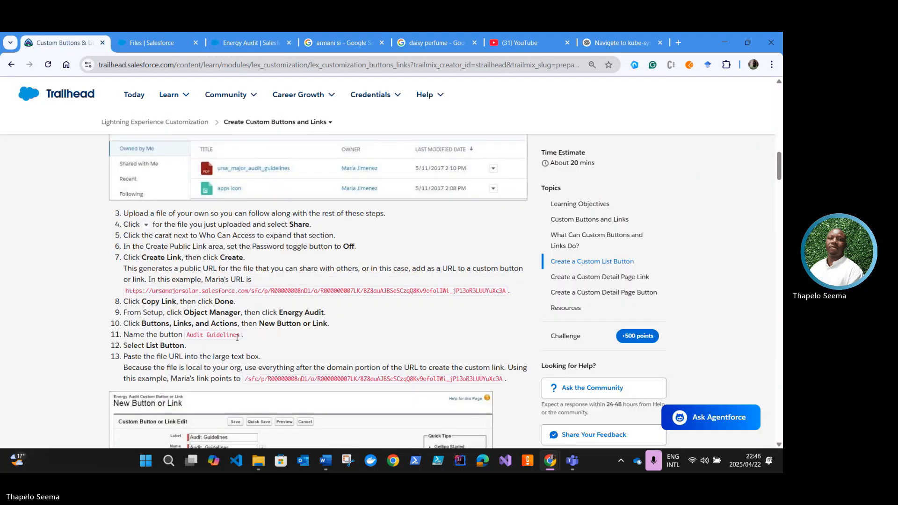
left_click_drag(239, 336, 191, 336)
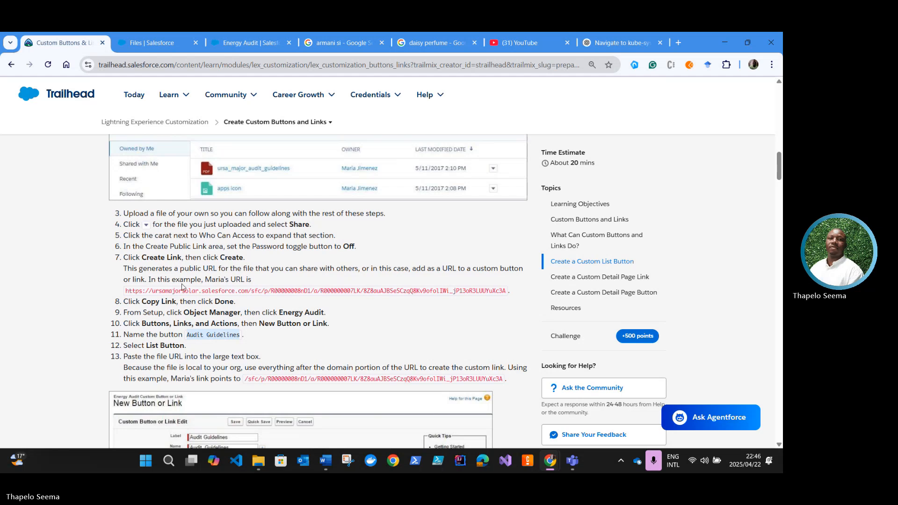
left_click(255, 44)
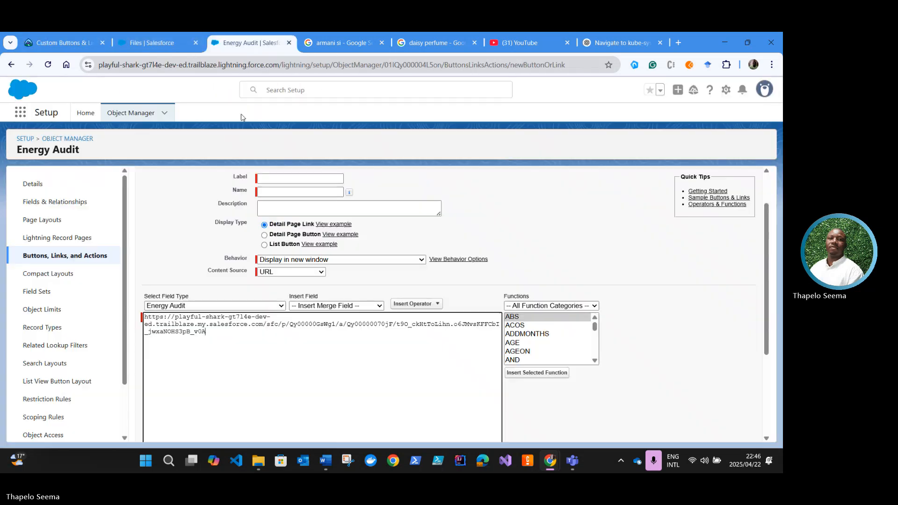
left_click(292, 180)
type("Audit Guidelines")
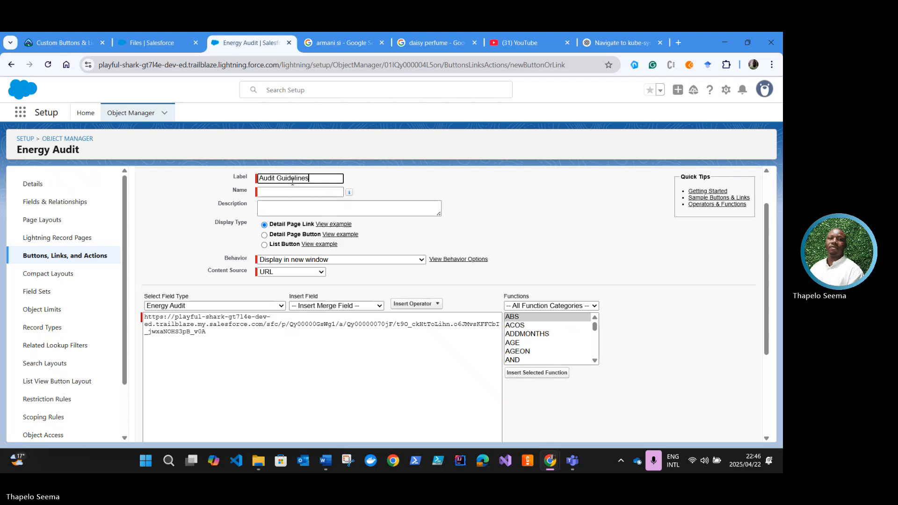
left_click(271, 193)
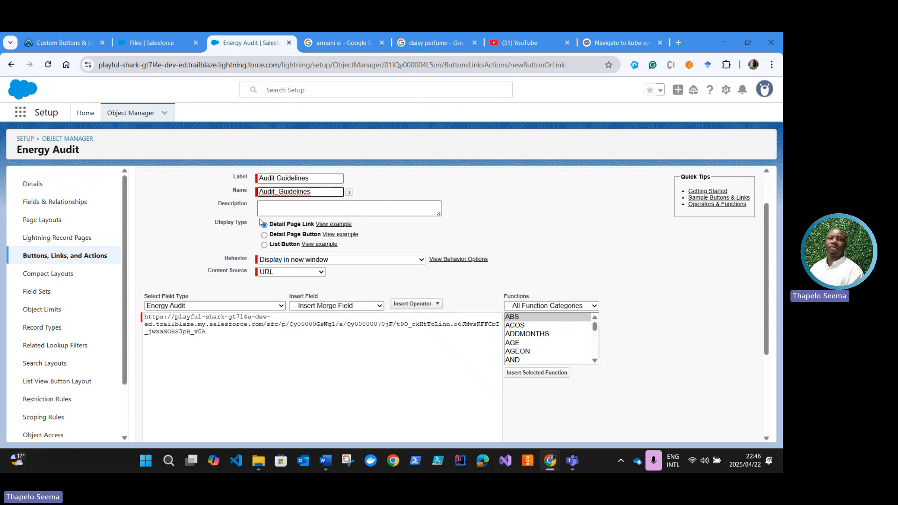
left_click(264, 245)
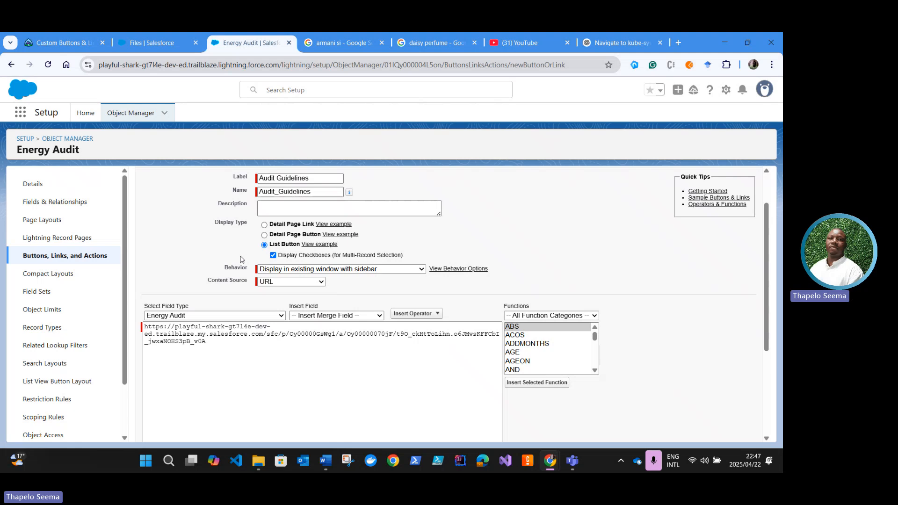
Step: Reread the Trailhead unit's URL instructions, and remove the domain portion from the button's URL so it starts at /sfc/p/
left_click(59, 43)
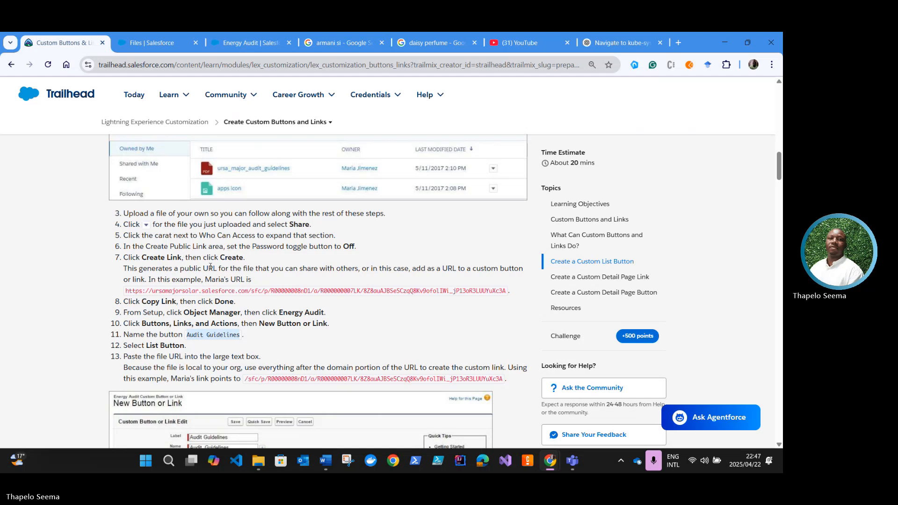
scroll(211, 267, "up", 2)
scroll(206, 308, "down", 2)
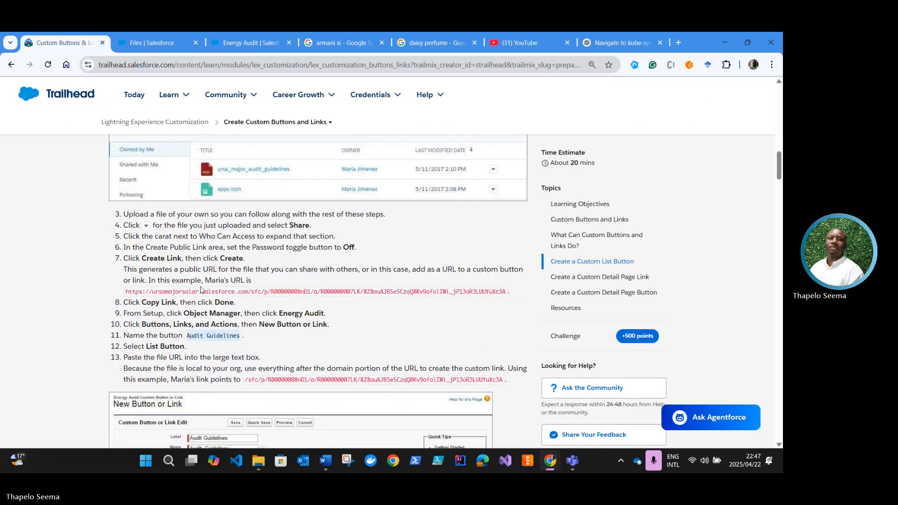
scroll(201, 290, "down", 1)
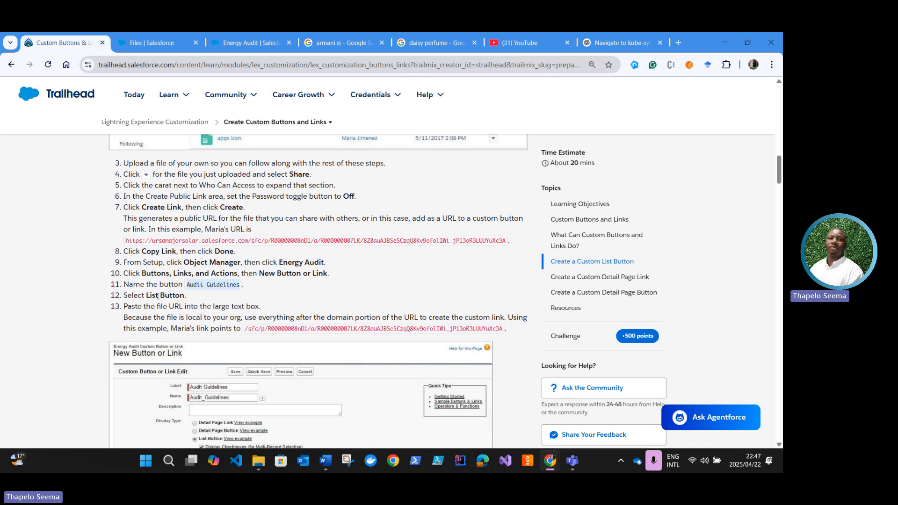
scroll(151, 309, "down", 1)
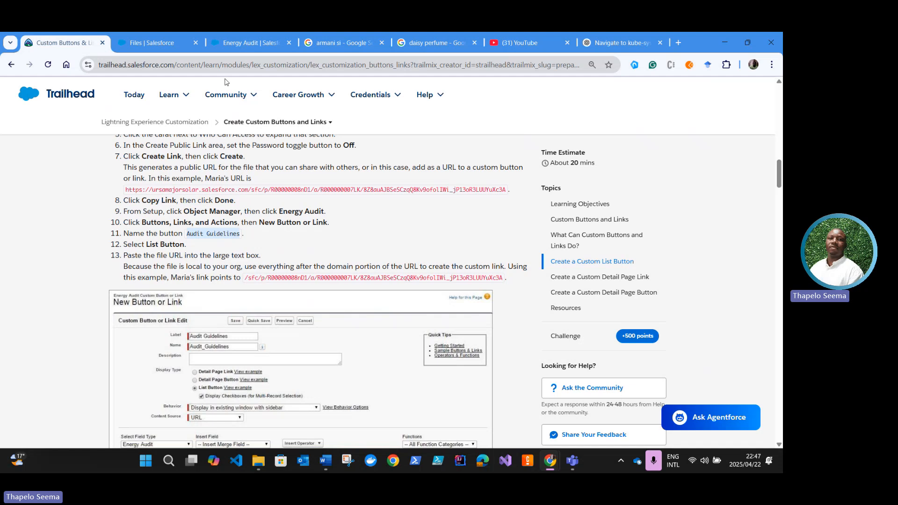
left_click(252, 48)
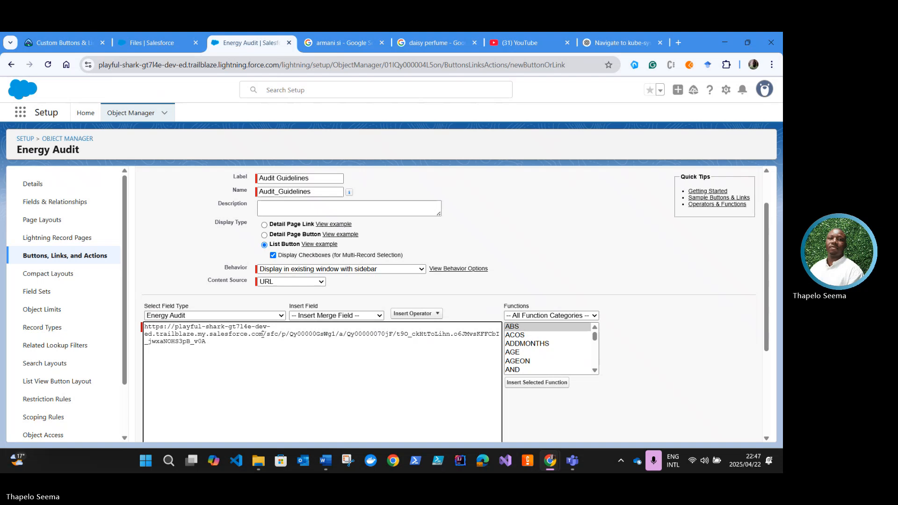
left_click_drag(262, 334, 143, 323)
key("BackSpace")
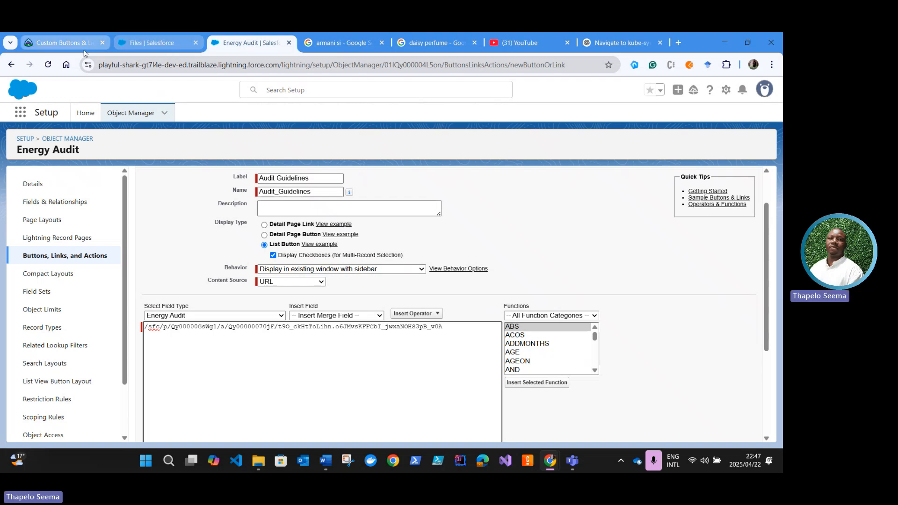
Step: Check the Trailhead unit's example form and its steps for saving the button, and return to the Energy Audit button form
left_click(63, 43)
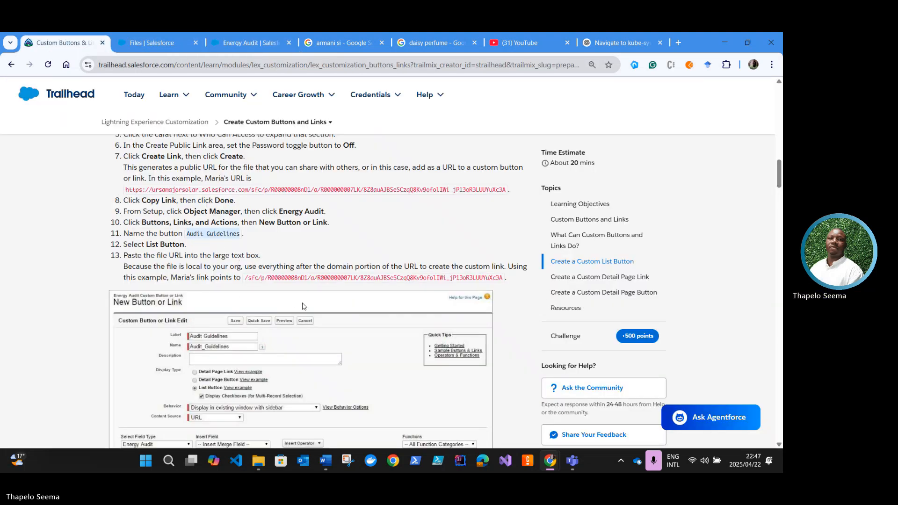
scroll(235, 294, "down", 1)
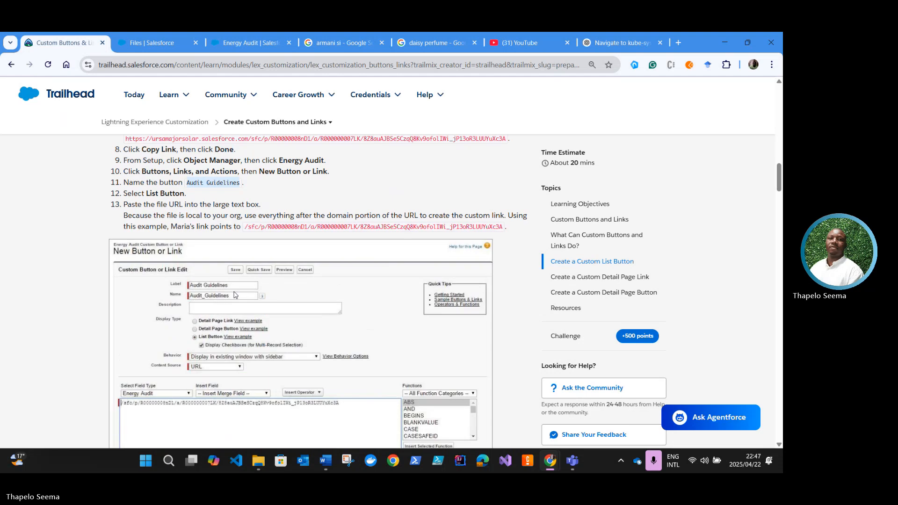
scroll(235, 294, "down", 1)
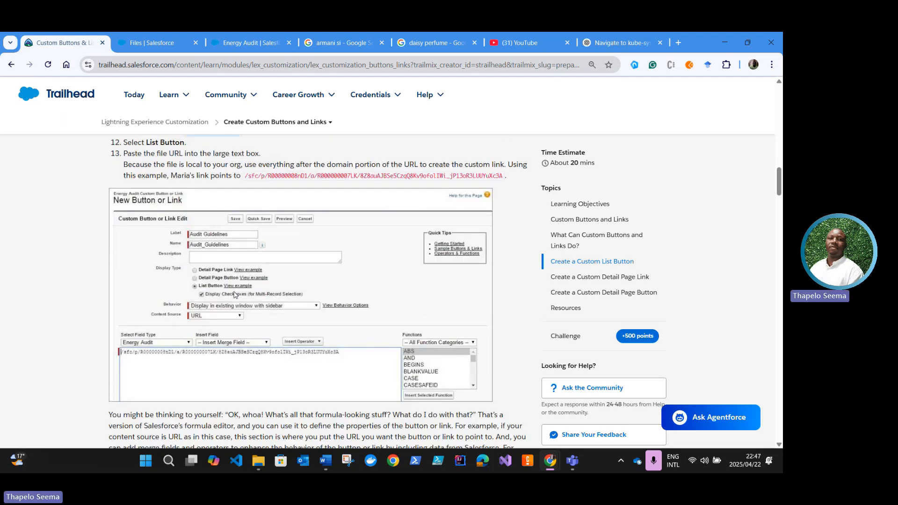
scroll(241, 316, "down", 3)
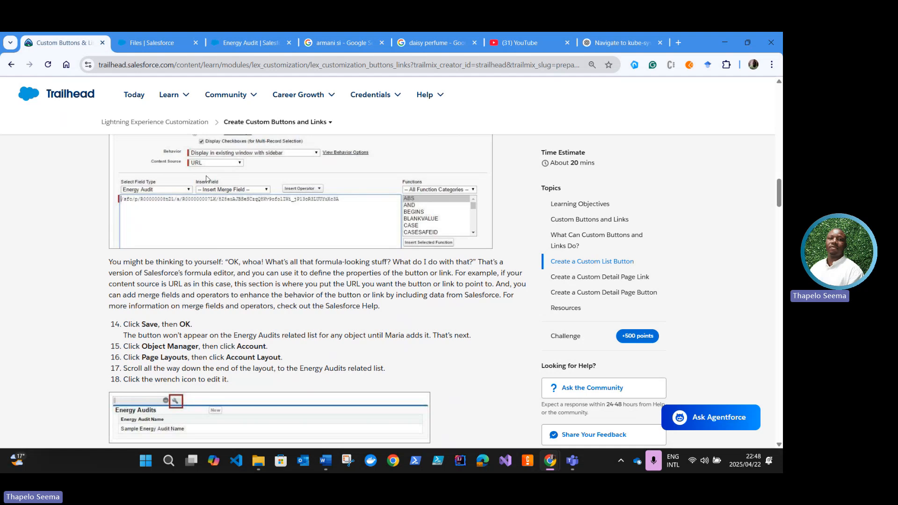
left_click(238, 42)
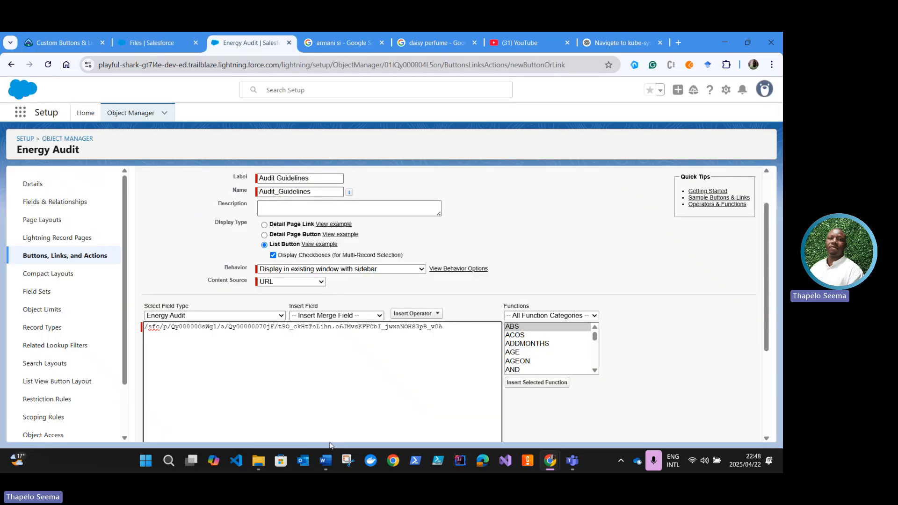
Step: Check the Trailhead unit's save instructions, save the Audit Guidelines button on Energy Audit, and acknowledge the search layout notice
scroll(308, 309, "down", 1)
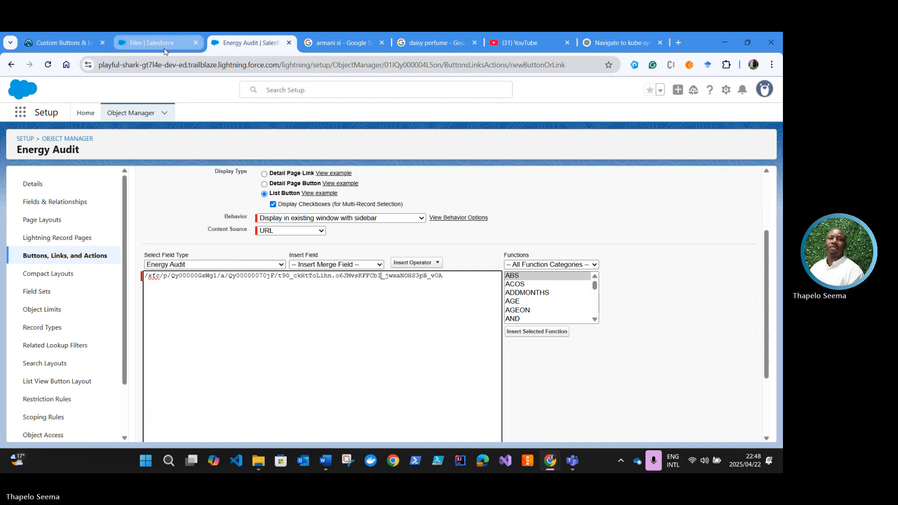
left_click(70, 42)
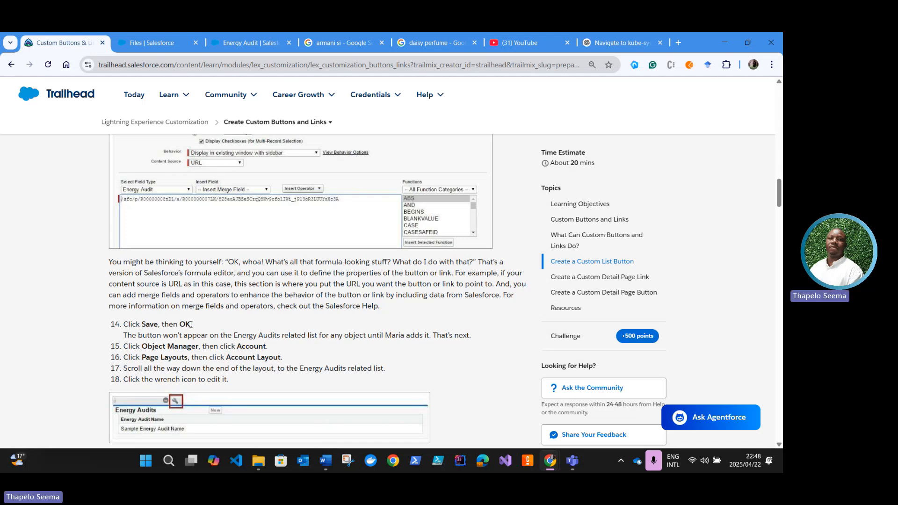
scroll(136, 346, "down", 1)
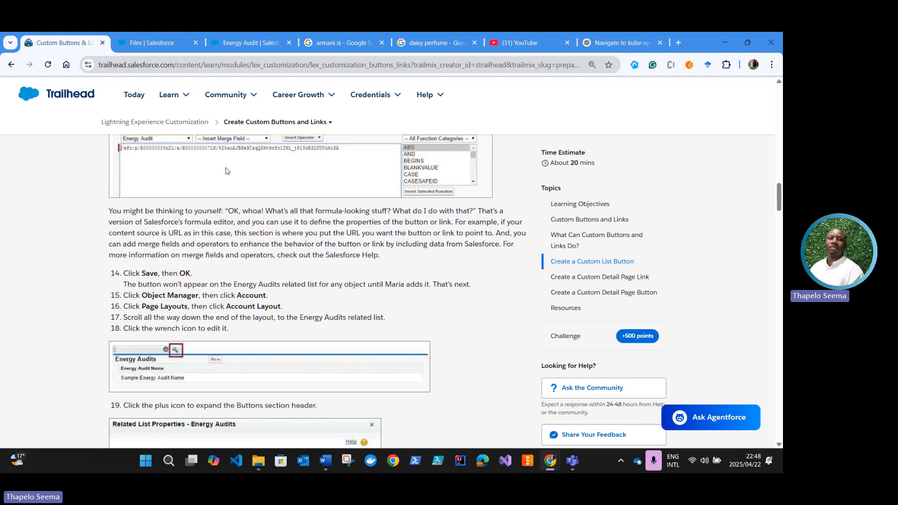
left_click(234, 43)
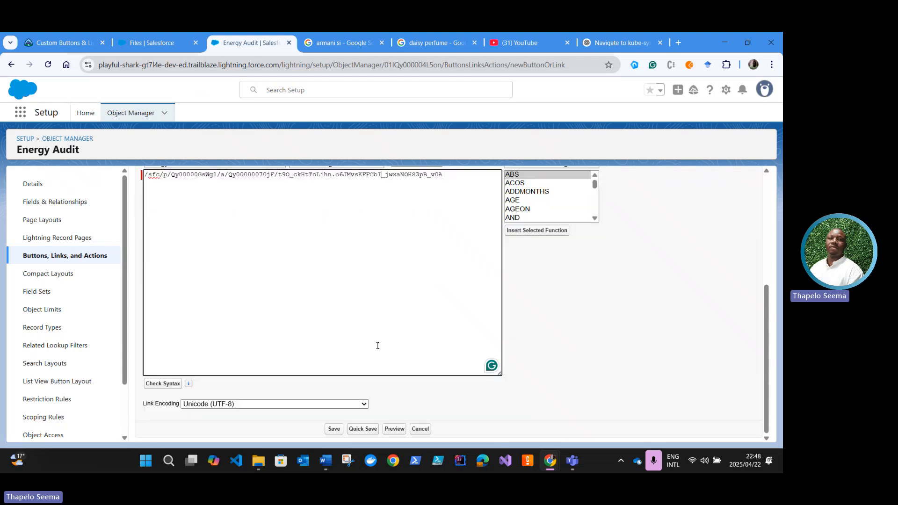
scroll(339, 387, "up", 1)
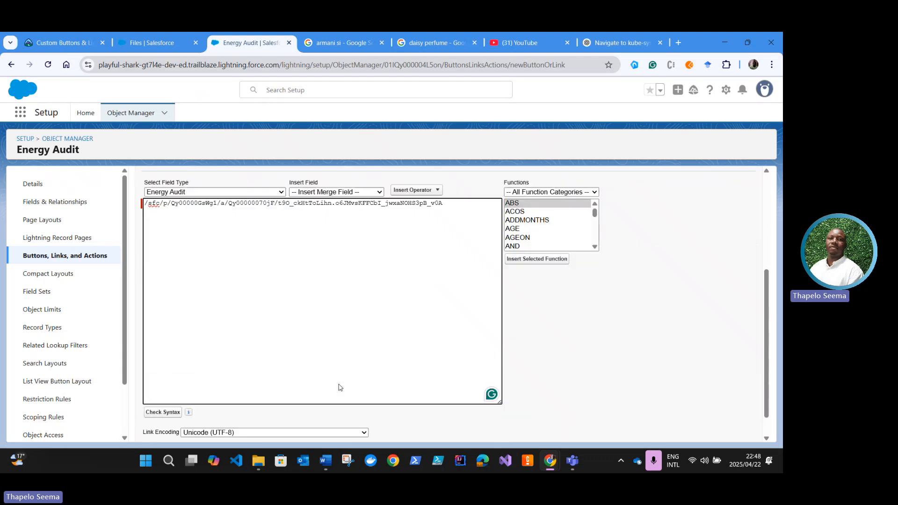
scroll(363, 406, "down", 1)
left_click(332, 429)
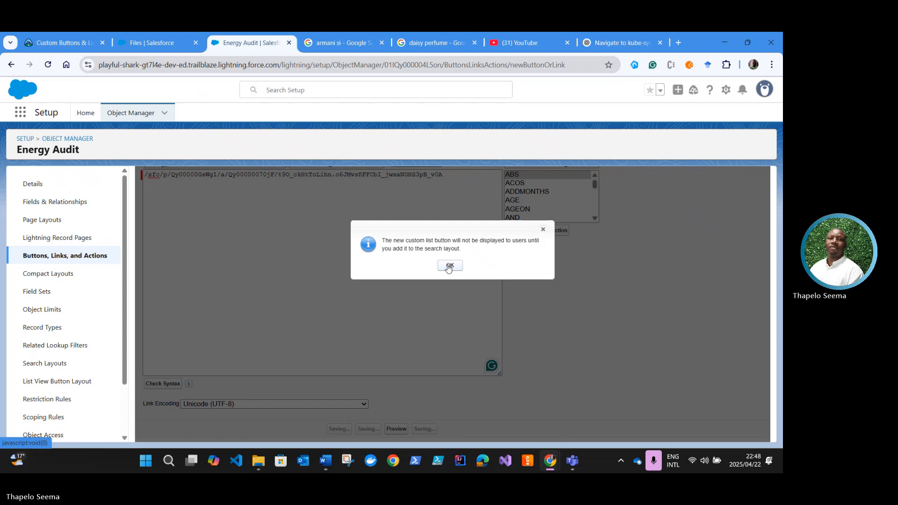
left_click(450, 265)
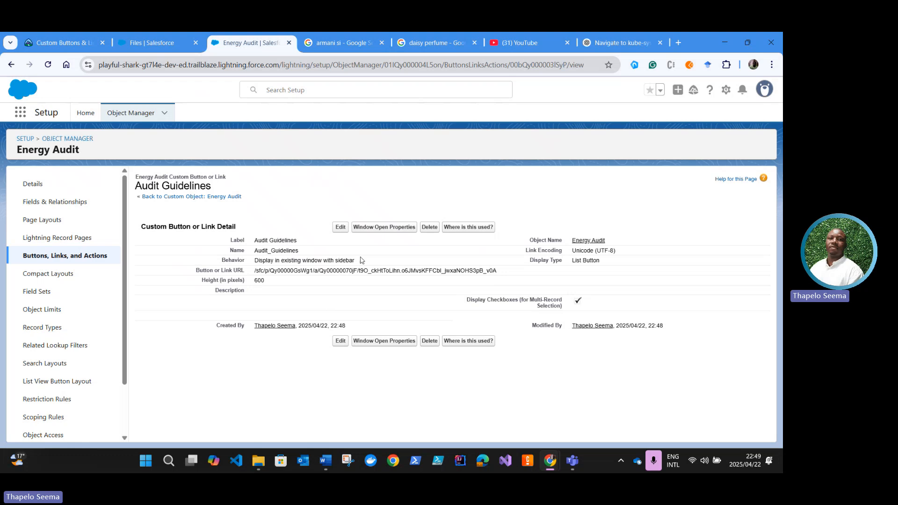
Step: Open the GenePoint account record and examine the buttons on its Energy Audits related list
left_click(68, 43)
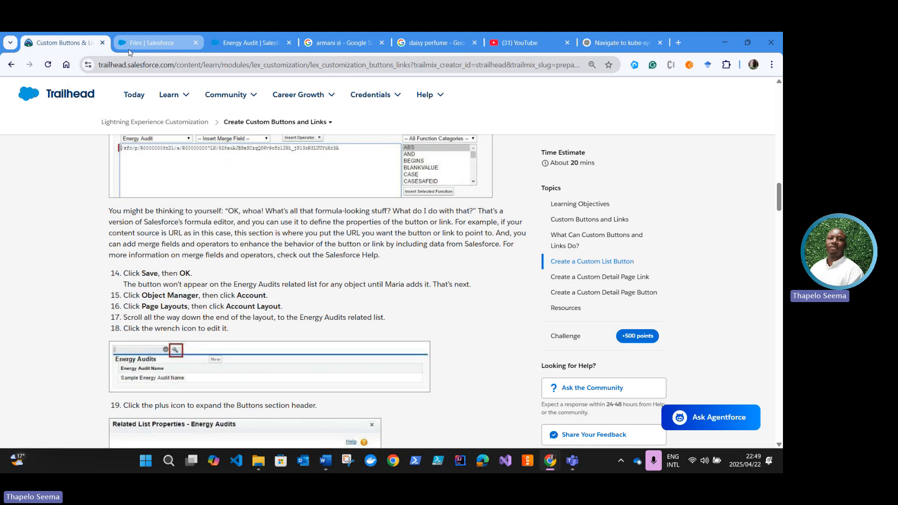
left_click(232, 40)
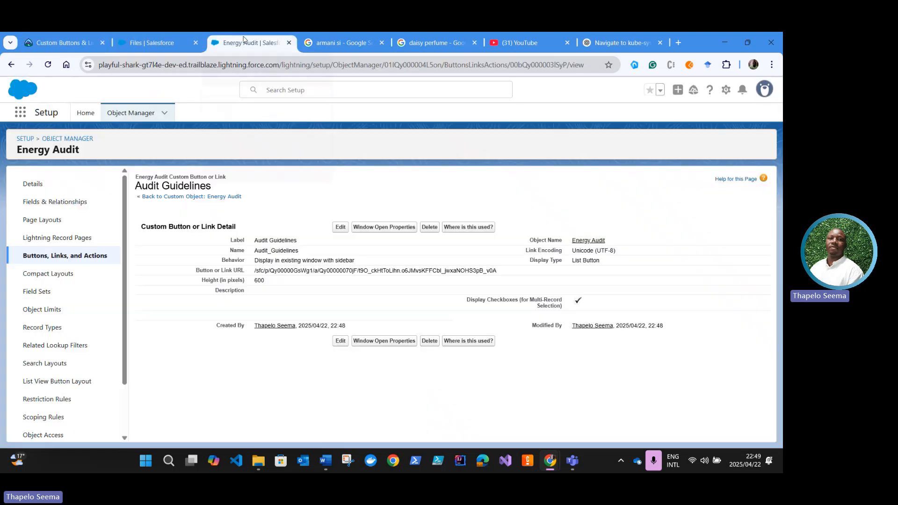
left_click(175, 49)
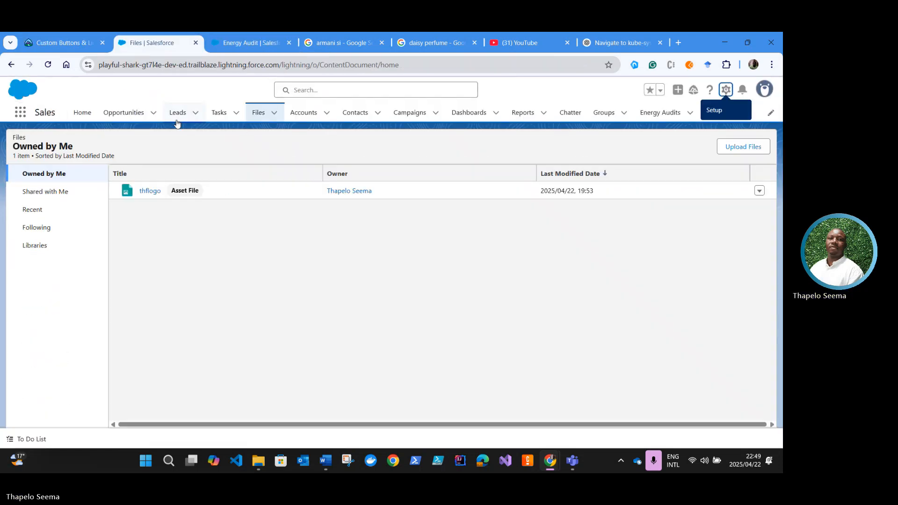
left_click(308, 113)
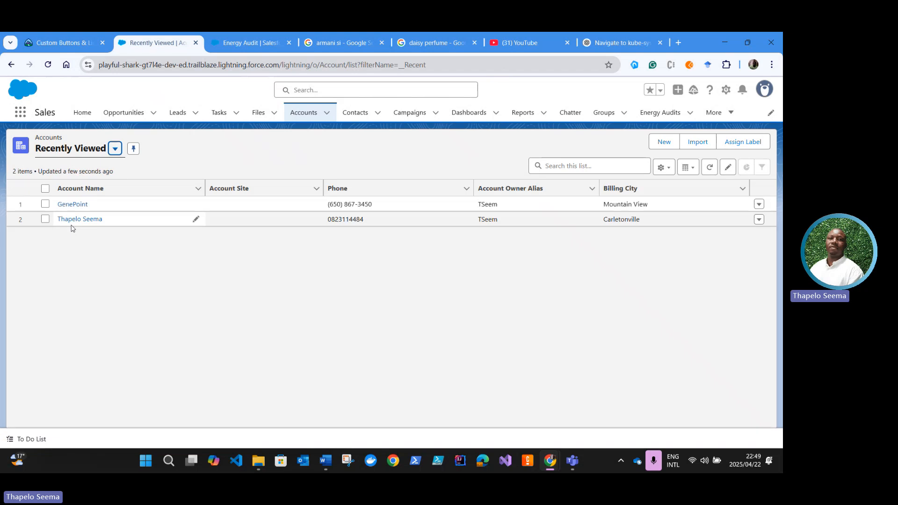
left_click(66, 204)
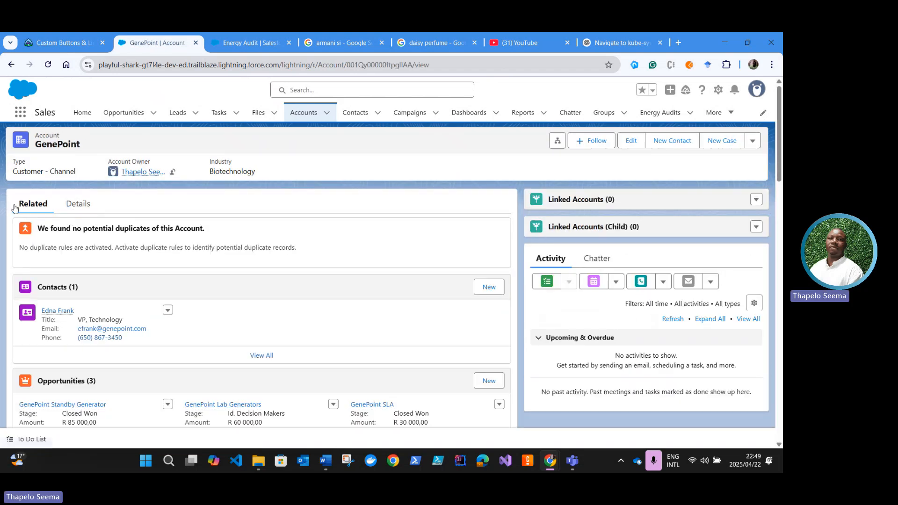
scroll(95, 295, "down", 15)
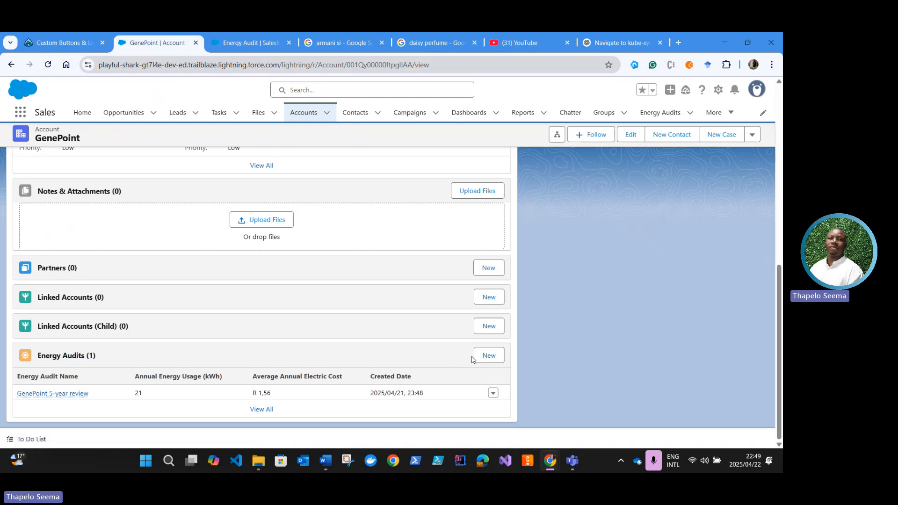
Step: Set the display density to Comfy, refresh the page, and check the Energy Audits related list again
left_click(758, 90)
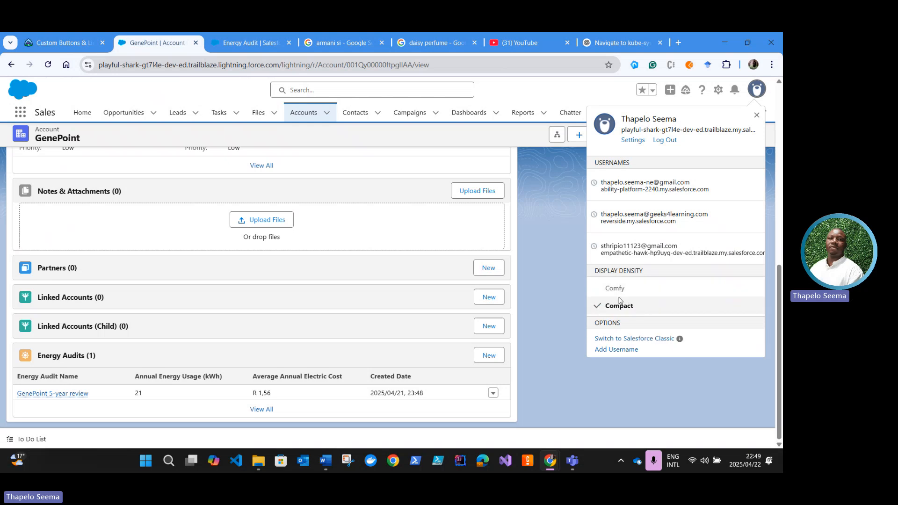
left_click(620, 293)
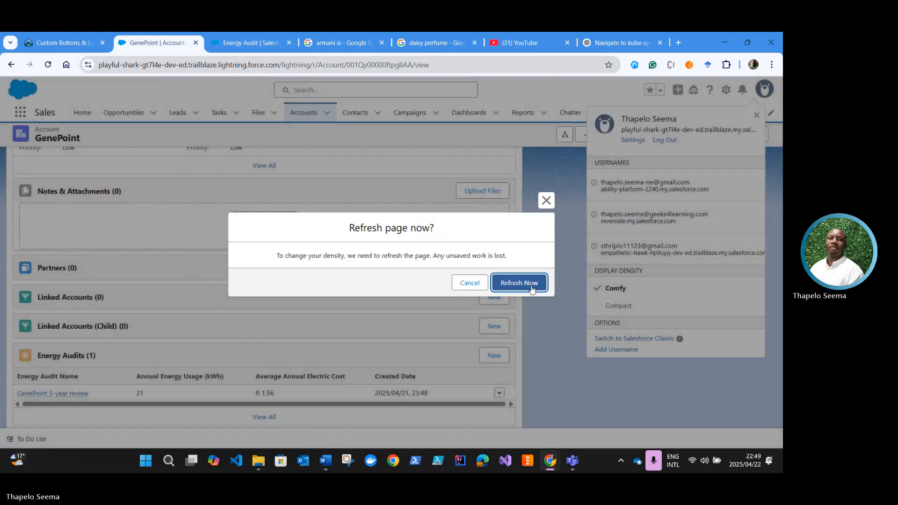
left_click(531, 284)
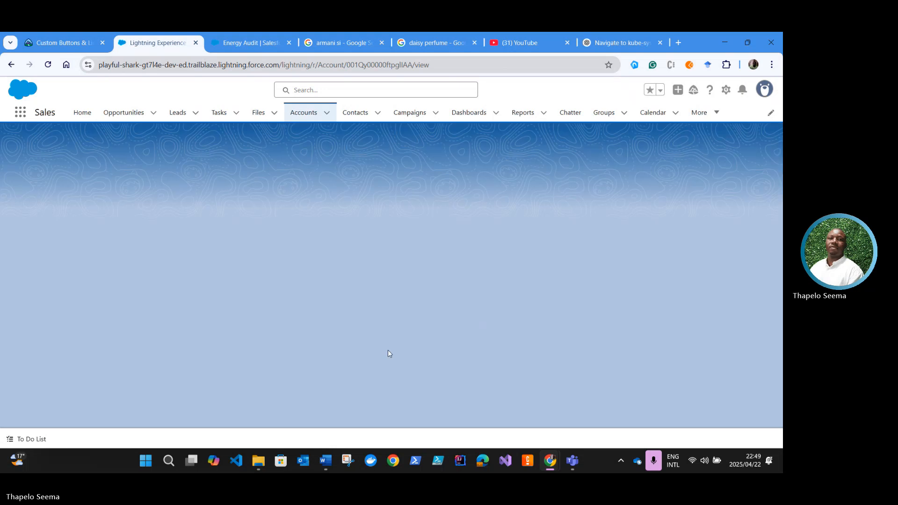
scroll(409, 370, "down", 10)
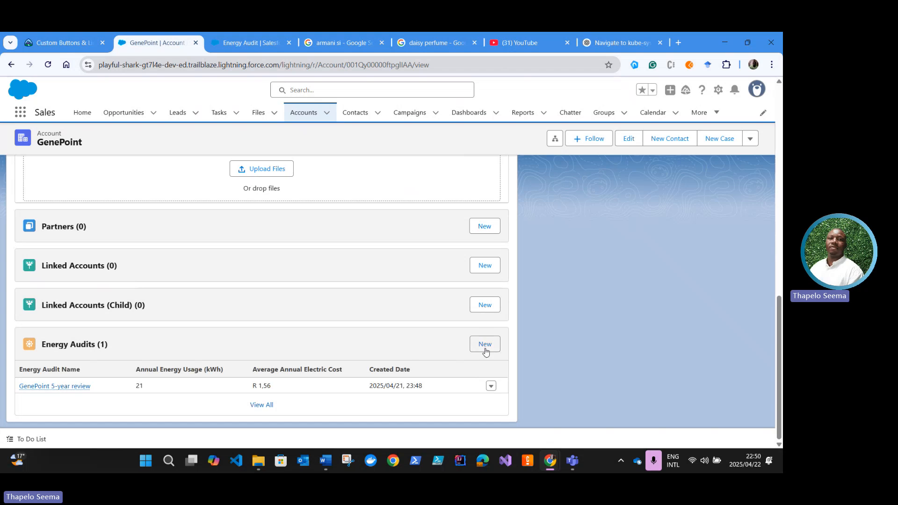
Step: Read the Trailhead unit's steps for adding the list button, and open Account Layout from the Account object's page layouts in Setup
left_click(73, 43)
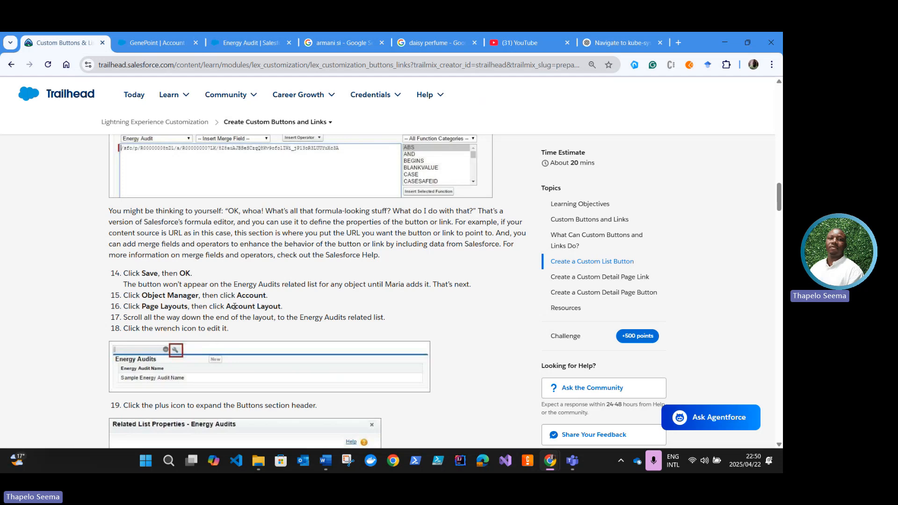
scroll(171, 316, "down", 1)
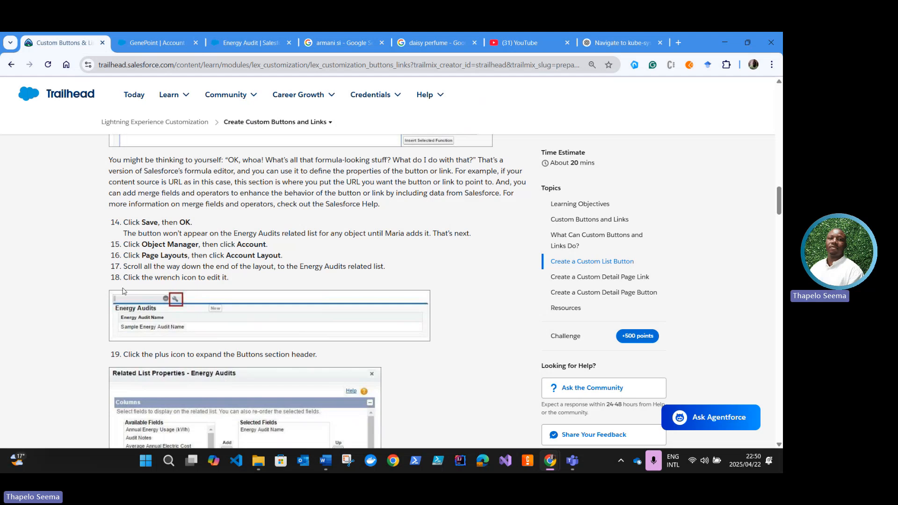
mouse_move(184, 85)
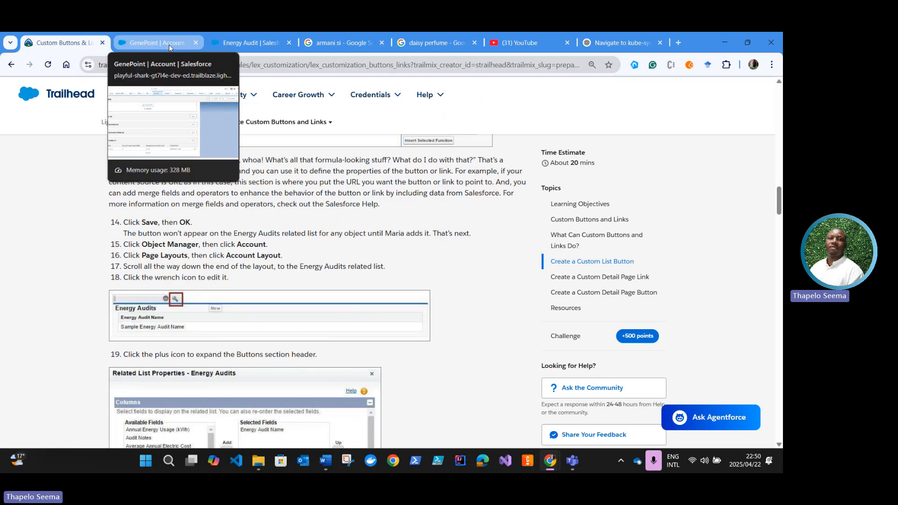
left_click(169, 45)
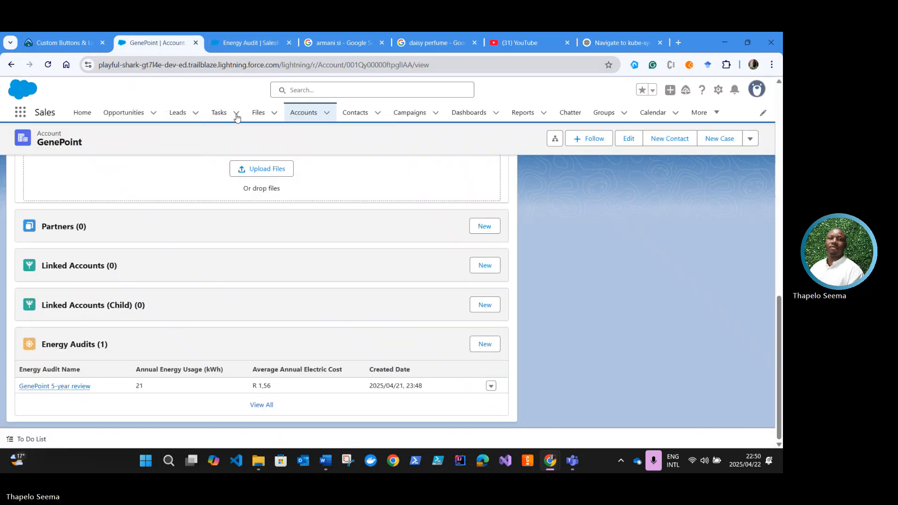
left_click(241, 49)
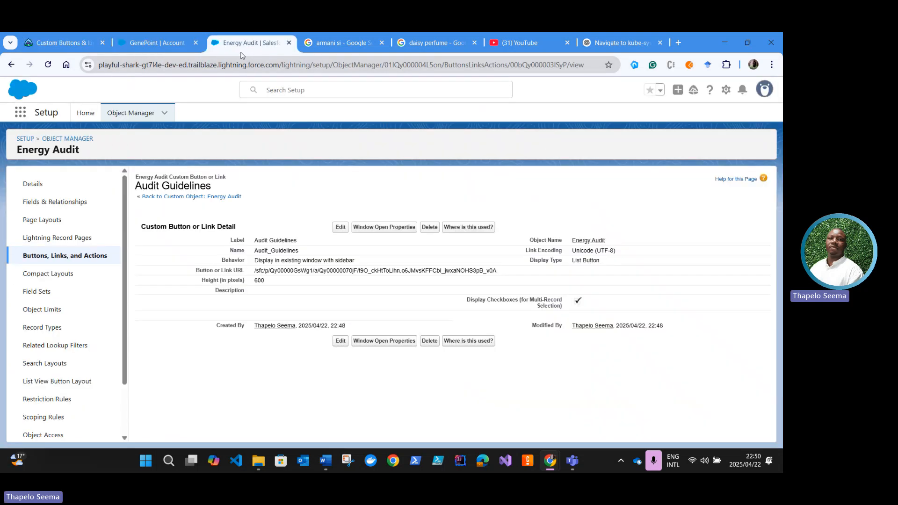
left_click(81, 138)
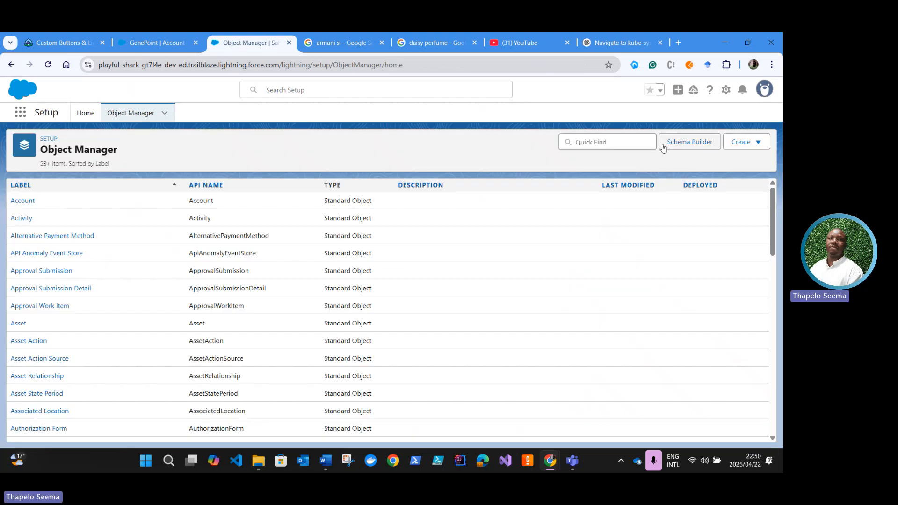
left_click(588, 143)
left_click(15, 201)
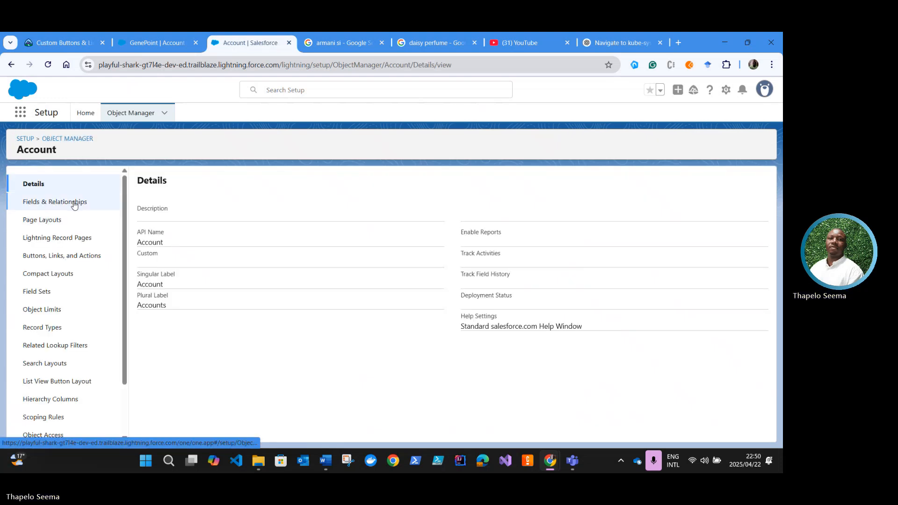
left_click(51, 226)
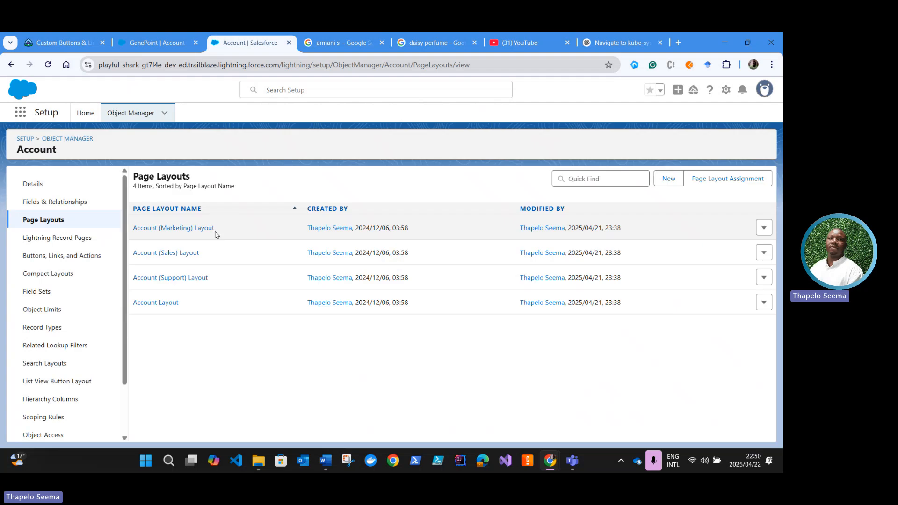
left_click(167, 304)
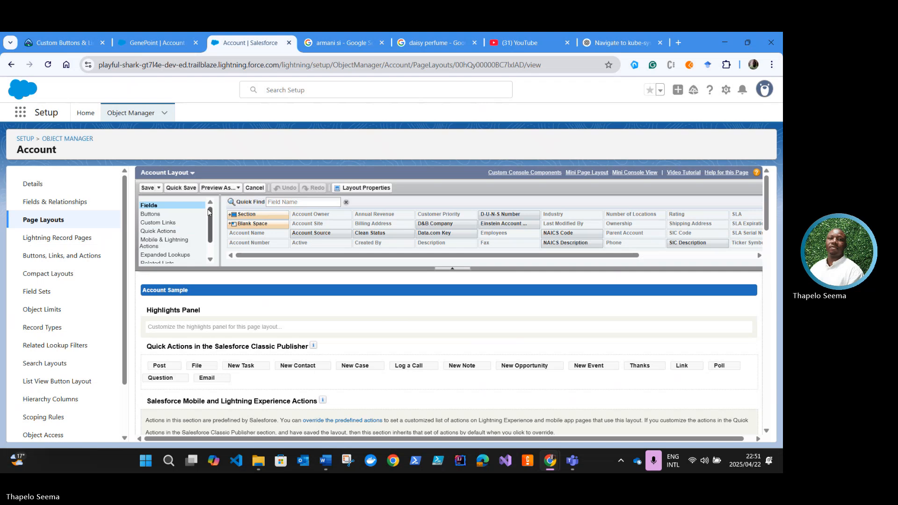
Step: Open the related list properties of Energy Audits at the end of the Account Layout
scroll(198, 330, "down", 10)
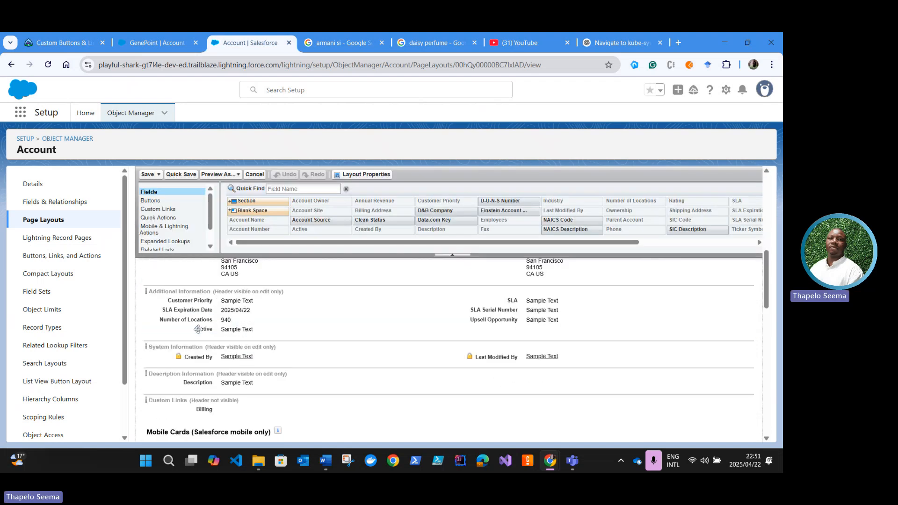
scroll(198, 330, "down", 3)
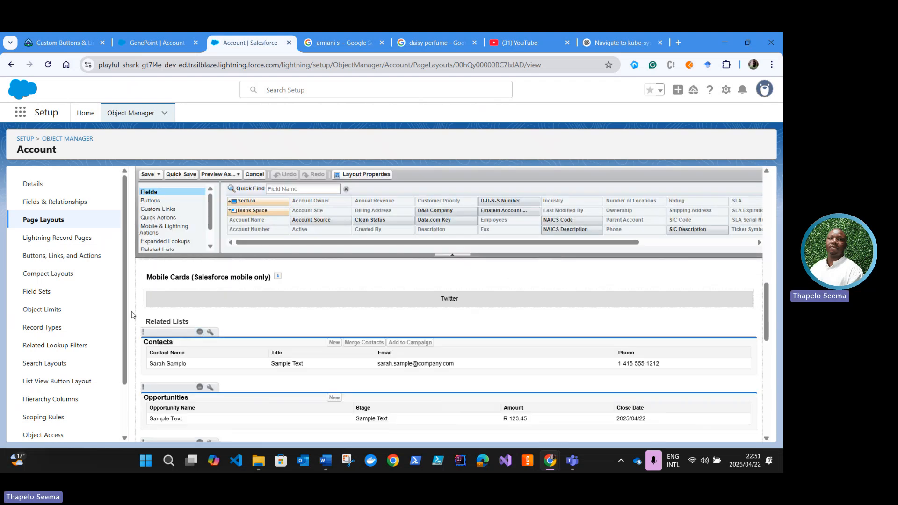
scroll(210, 334, "down", 1)
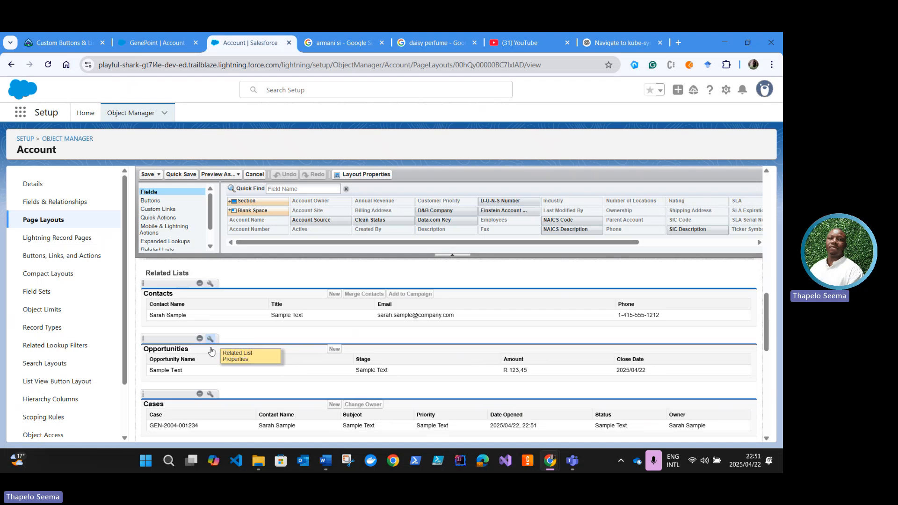
scroll(212, 351, "down", 6)
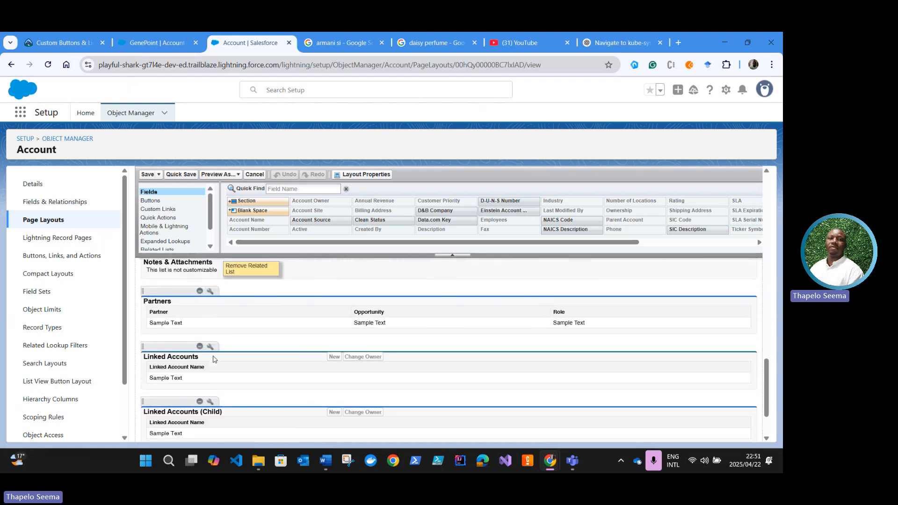
scroll(214, 362, "down", 2)
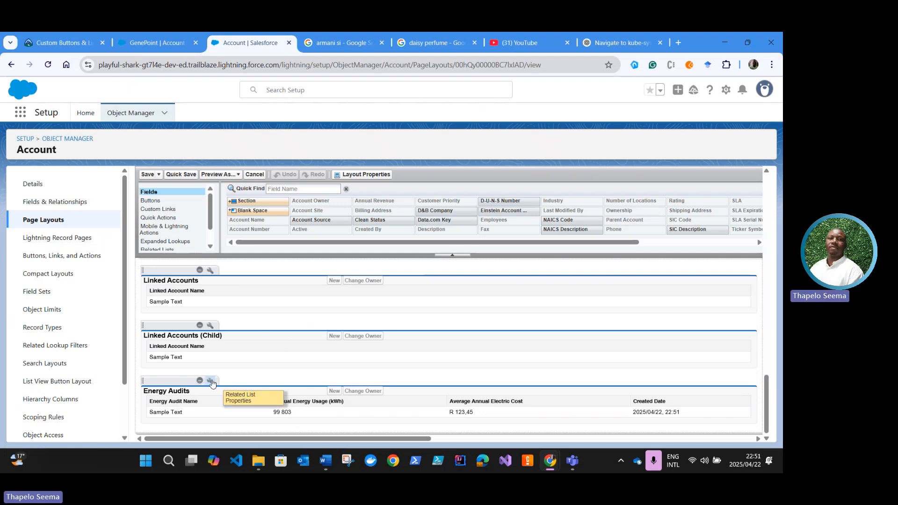
left_click(211, 382)
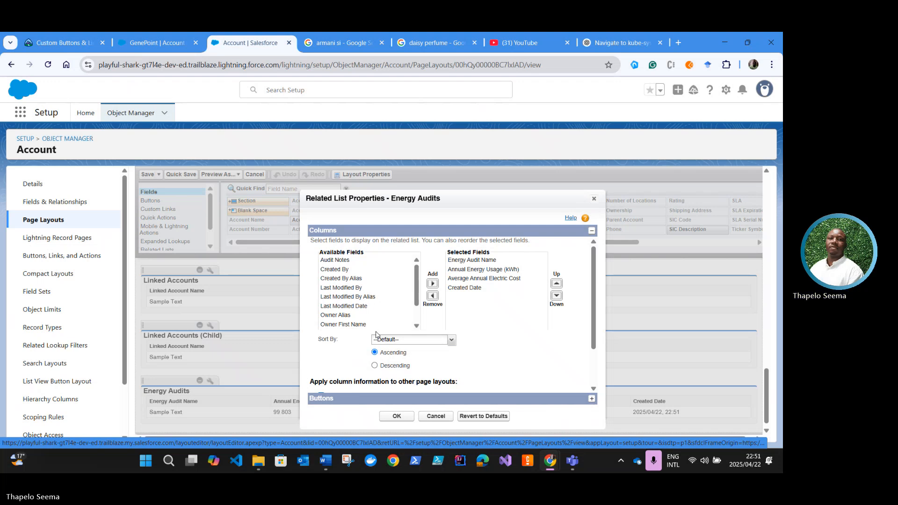
Step: Add the custom Audit Guidelines button to the Energy Audits related list's selected buttons and accept the related list properties
scroll(320, 380, "down", 1)
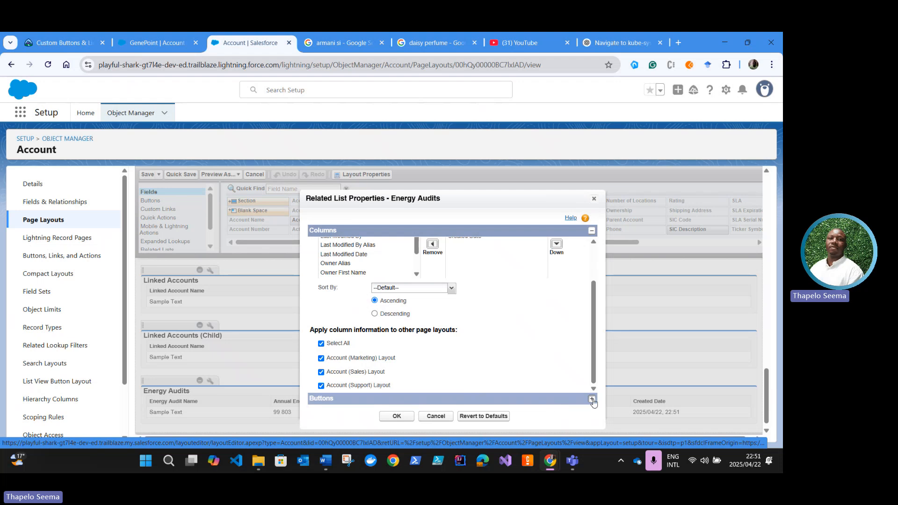
left_click(592, 399)
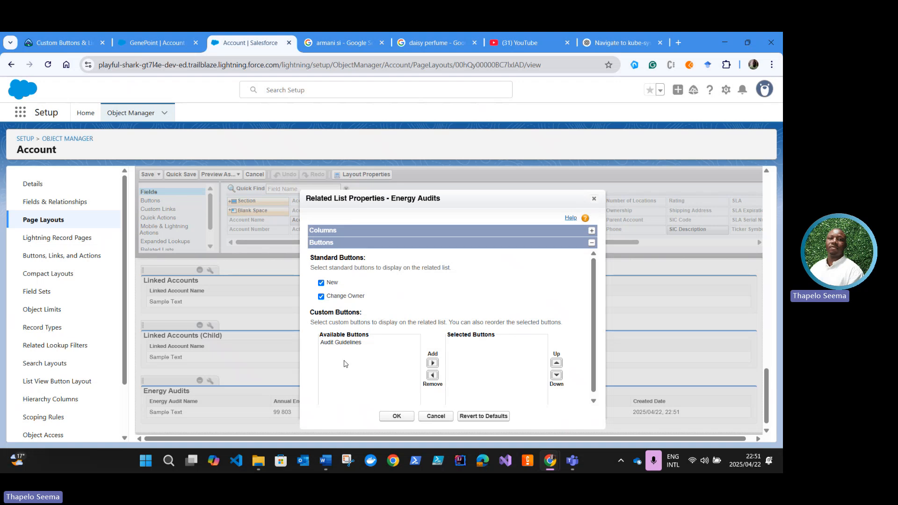
left_click(347, 345)
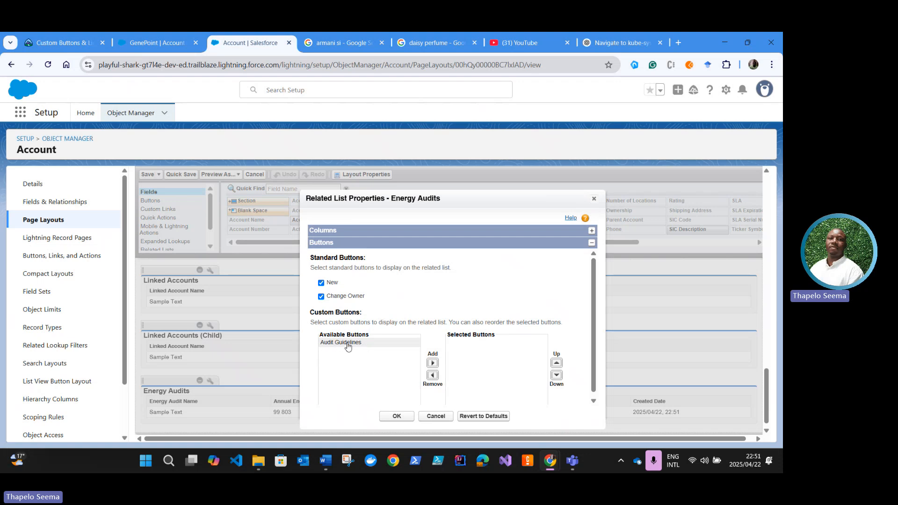
left_click(341, 345)
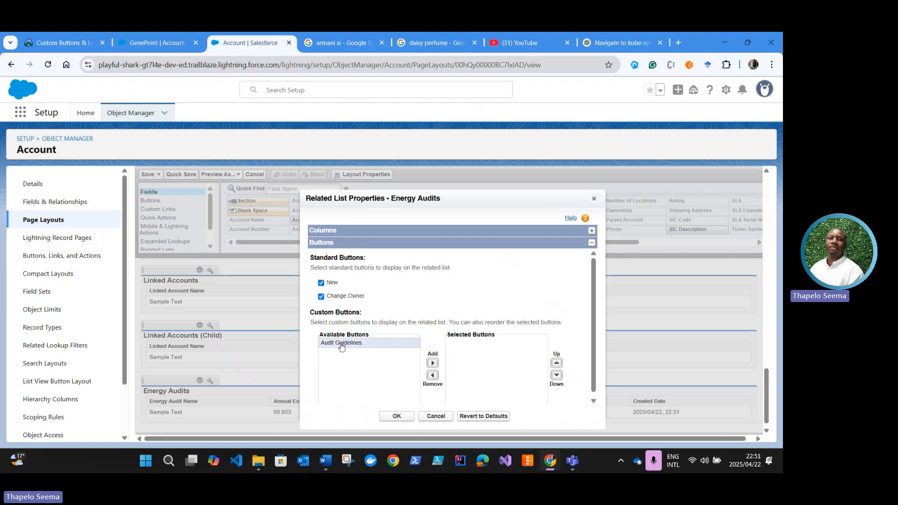
left_click(432, 363)
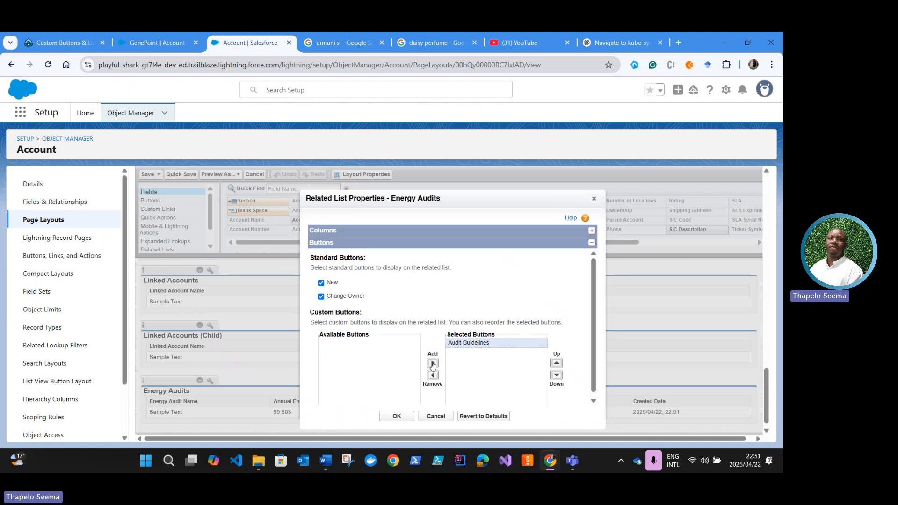
left_click(397, 417)
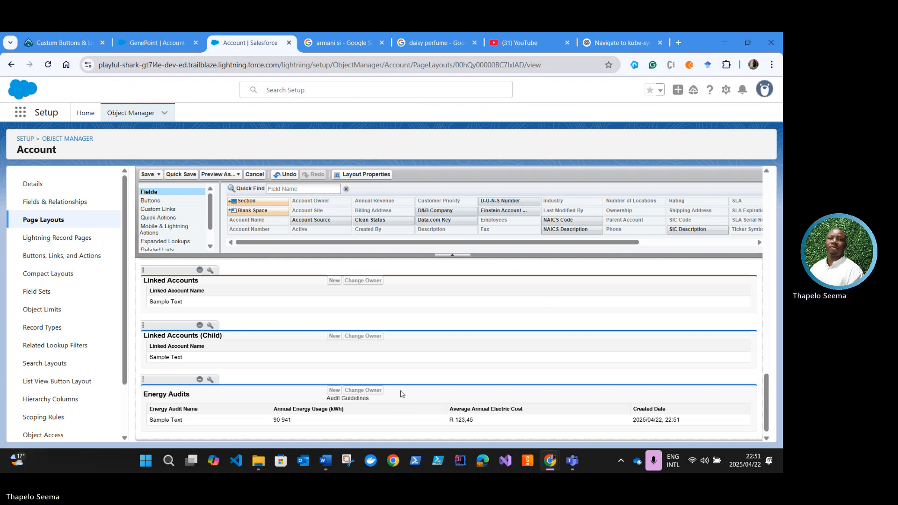
Step: Review the remaining Trailhead instructions for the list button and save the Account Layout
left_click(44, 43)
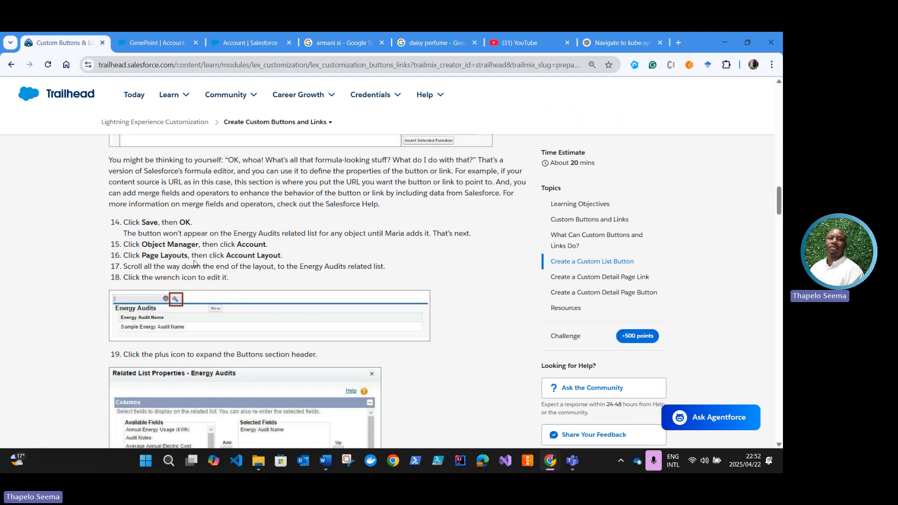
scroll(173, 275, "down", 5)
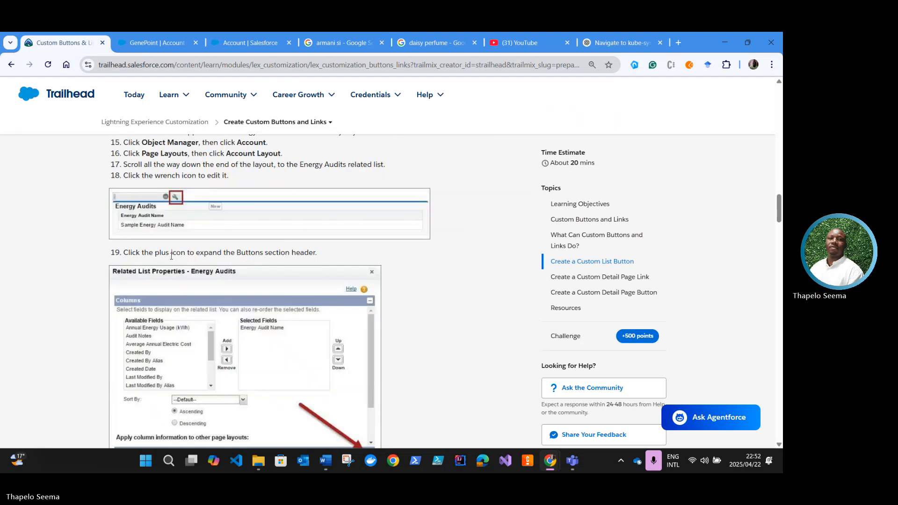
scroll(332, 278, "down", 2)
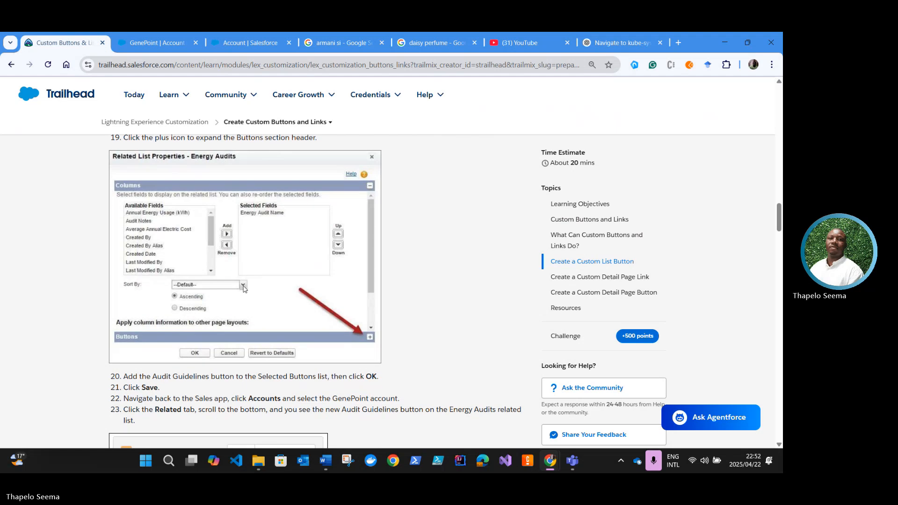
scroll(177, 244, "down", 2)
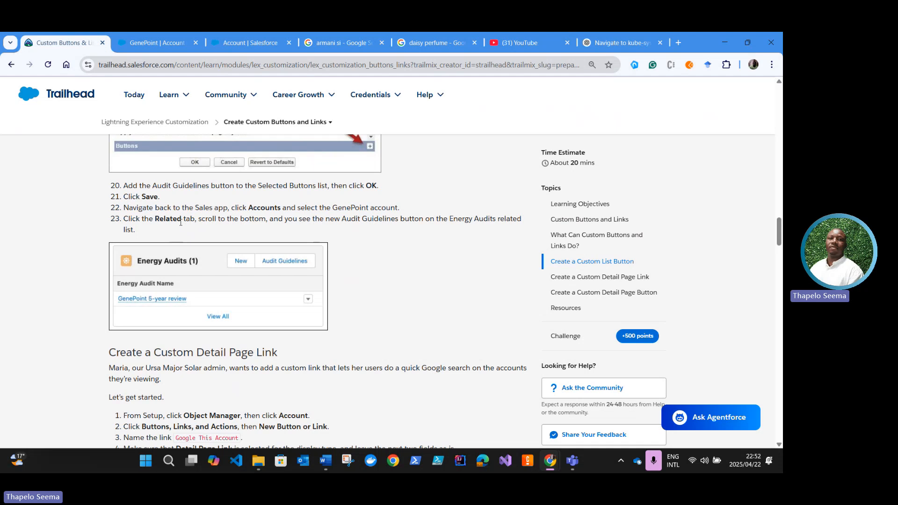
left_click(261, 49)
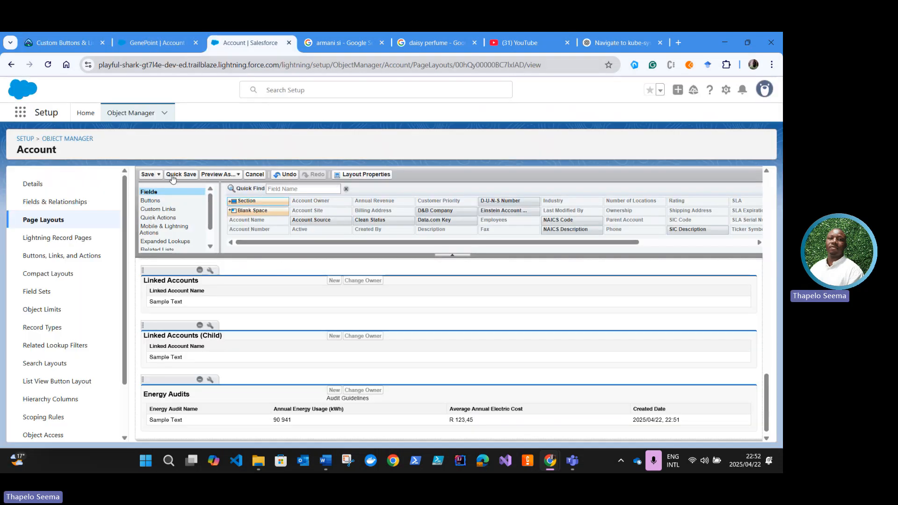
left_click(146, 174)
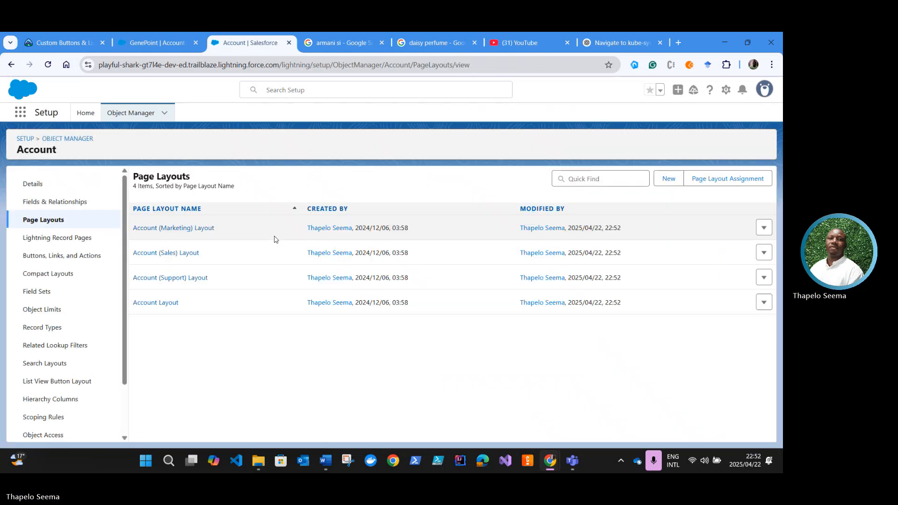
Step: Return to the GenePoint account record and set the display density to Compact
left_click(133, 47)
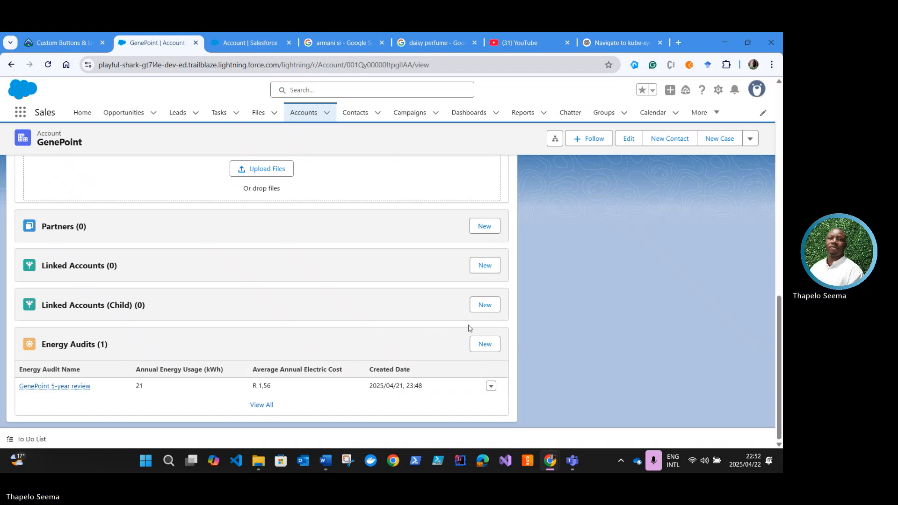
left_click(755, 92)
left_click(613, 320)
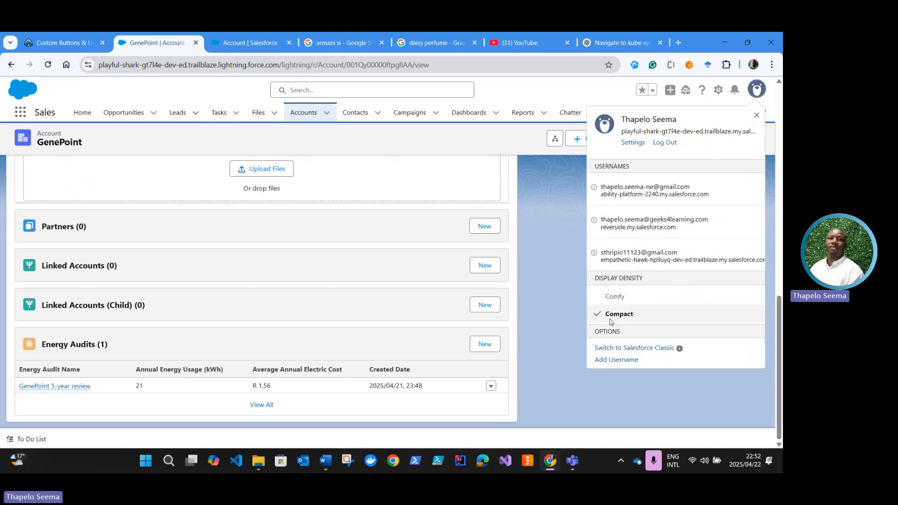
left_click(536, 287)
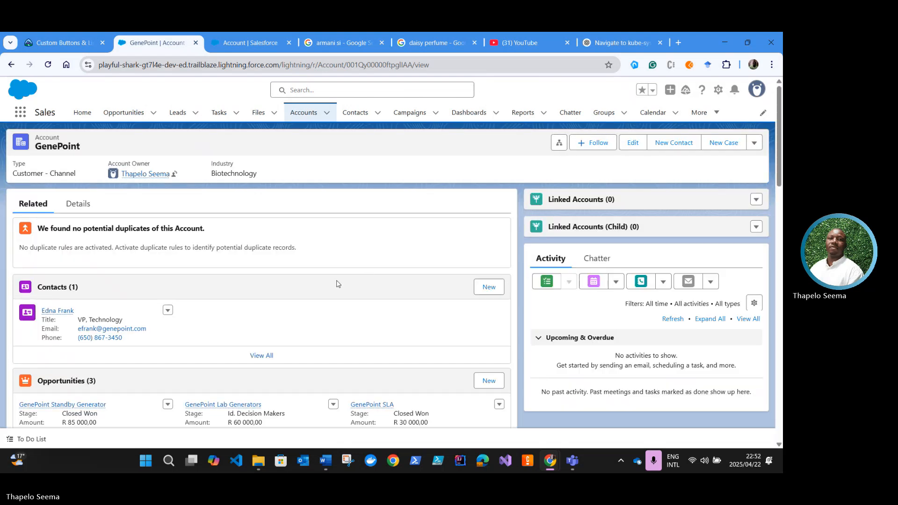
Step: Test the Audit Guidelines button on GenePoint's Energy Audits related list and close the page it opens
scroll(322, 298, "down", 8)
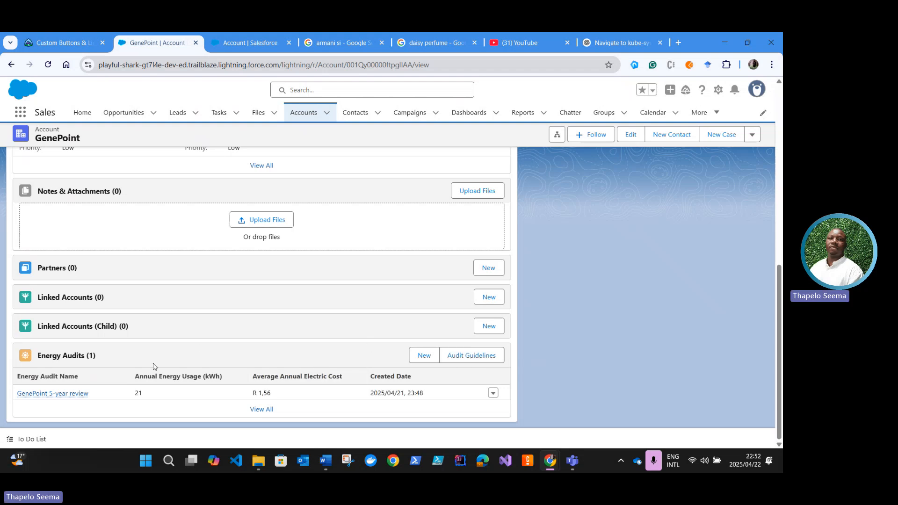
left_click(477, 359)
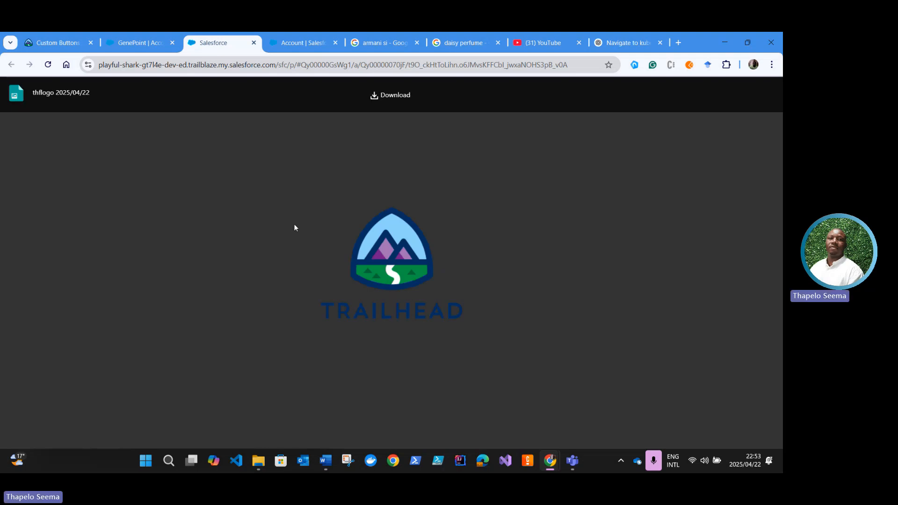
left_click(254, 43)
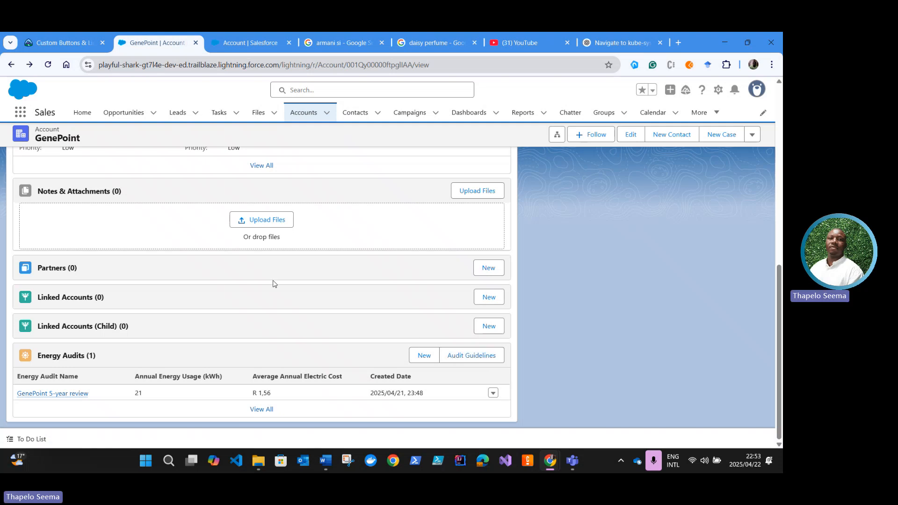
Step: Read the Trailhead section on creating a custom detail page link and copy the link name Google This Account
left_click(63, 42)
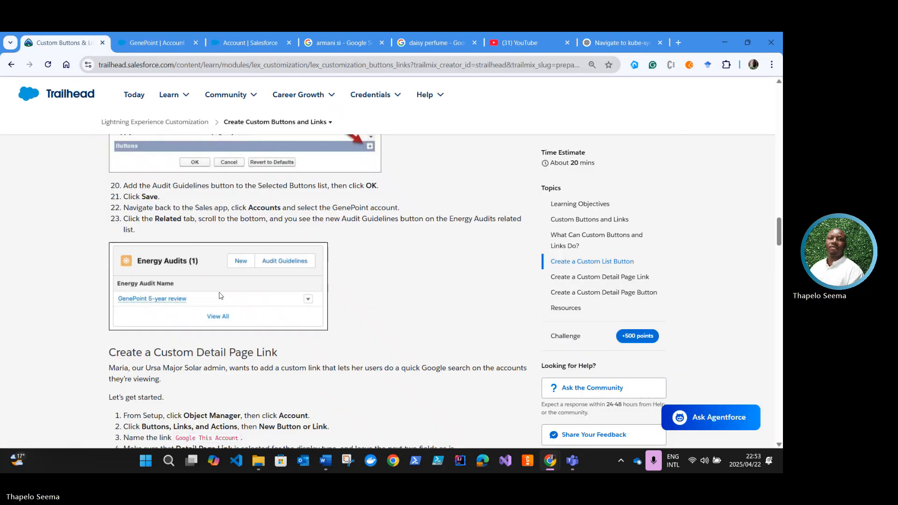
scroll(209, 316, "down", 1)
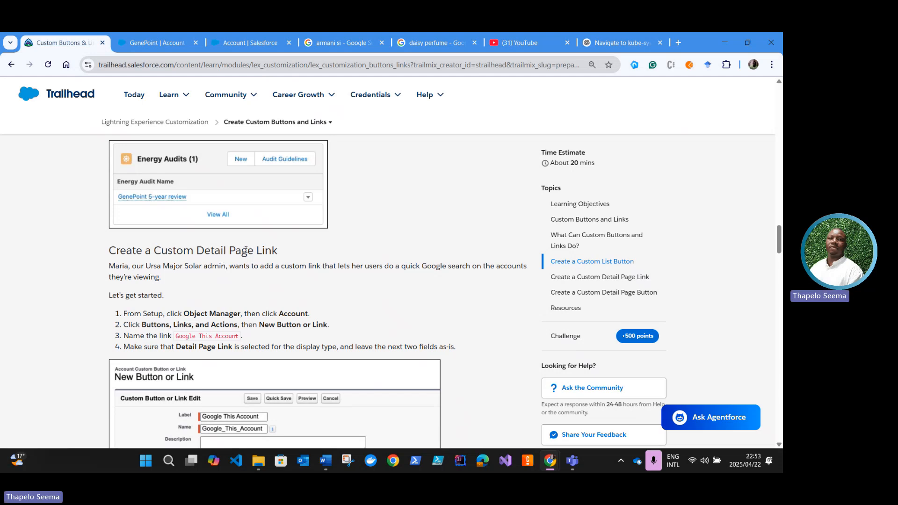
left_click_drag(283, 251, 250, 251)
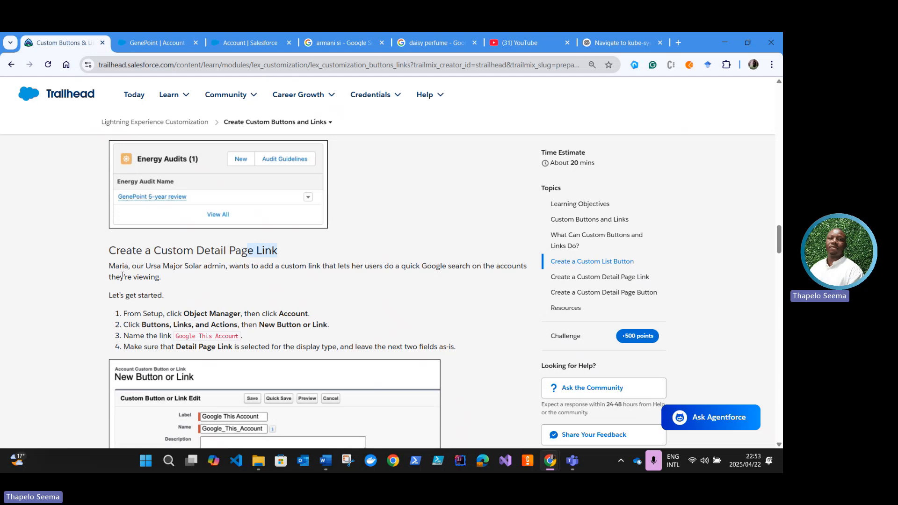
scroll(177, 290, "down", 1)
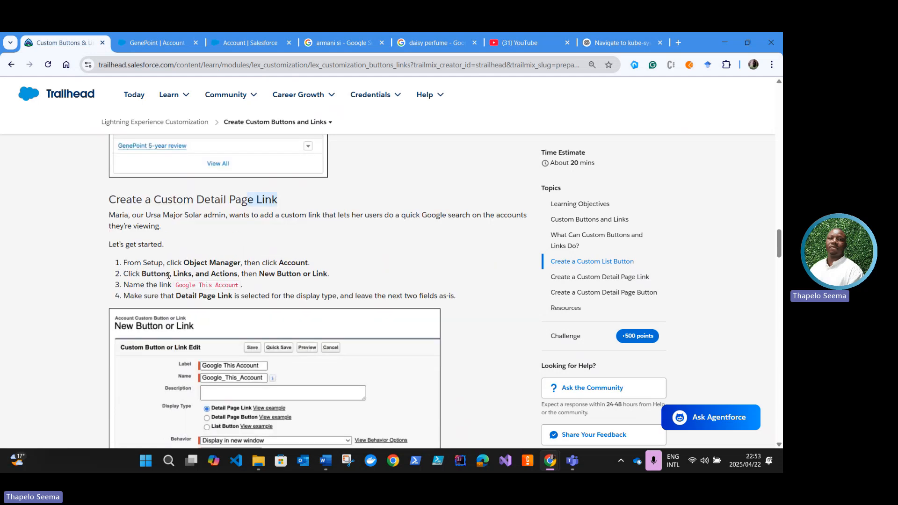
scroll(178, 270, "down", 1)
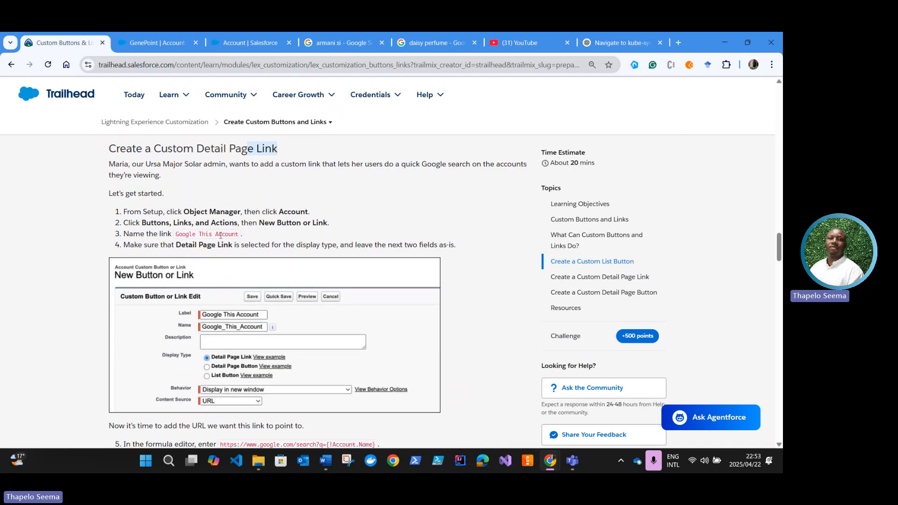
left_click_drag(240, 237, 173, 234)
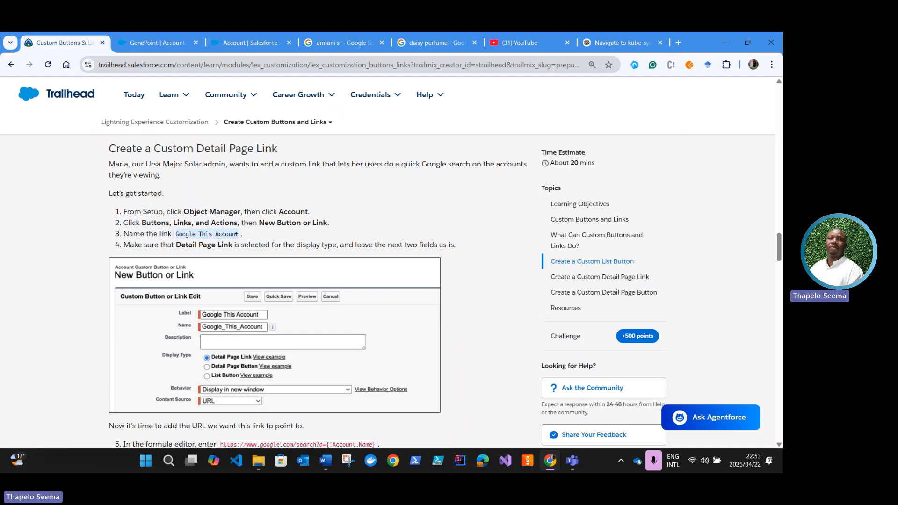
left_click(241, 237)
left_click_drag(240, 238, 177, 233)
key("ctrl+c")
Step: Start a new button or link for the Account object in Setup and label it Google This Account
left_click(183, 50)
left_click(238, 52)
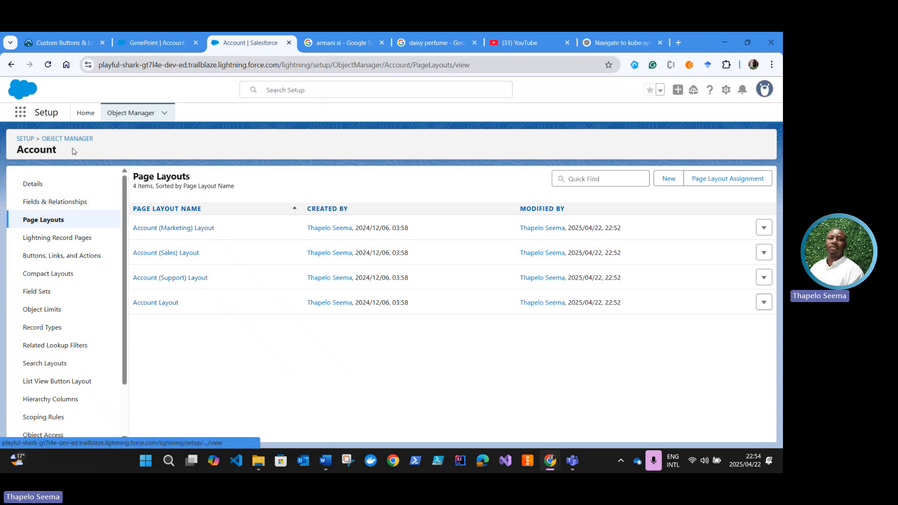
left_click(49, 255)
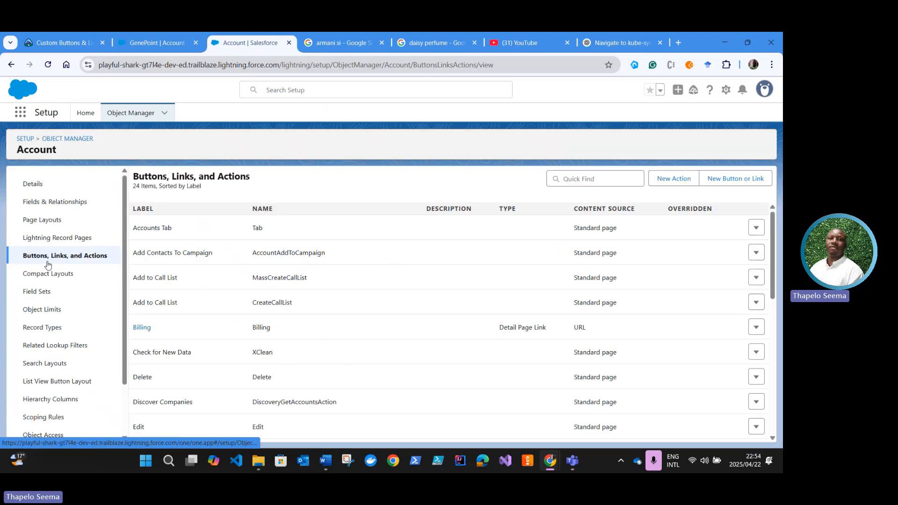
left_click(732, 178)
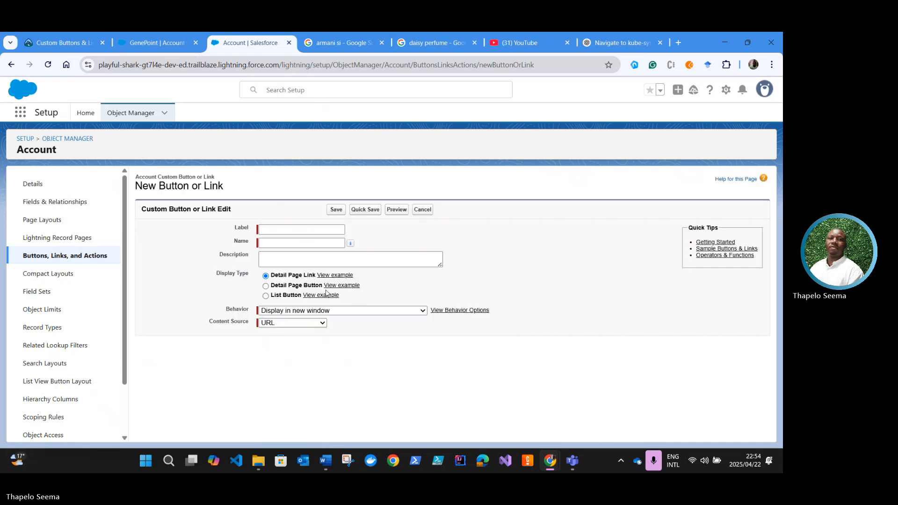
left_click(279, 230)
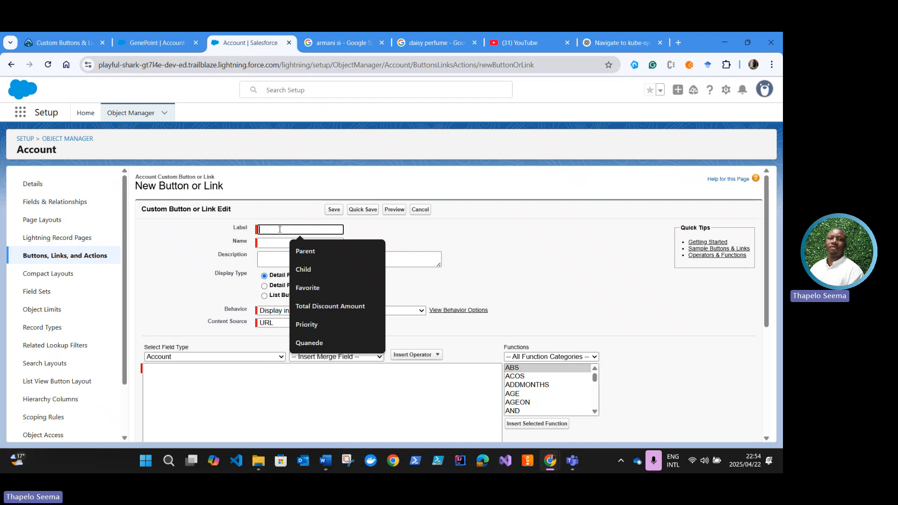
key("ctrl+v")
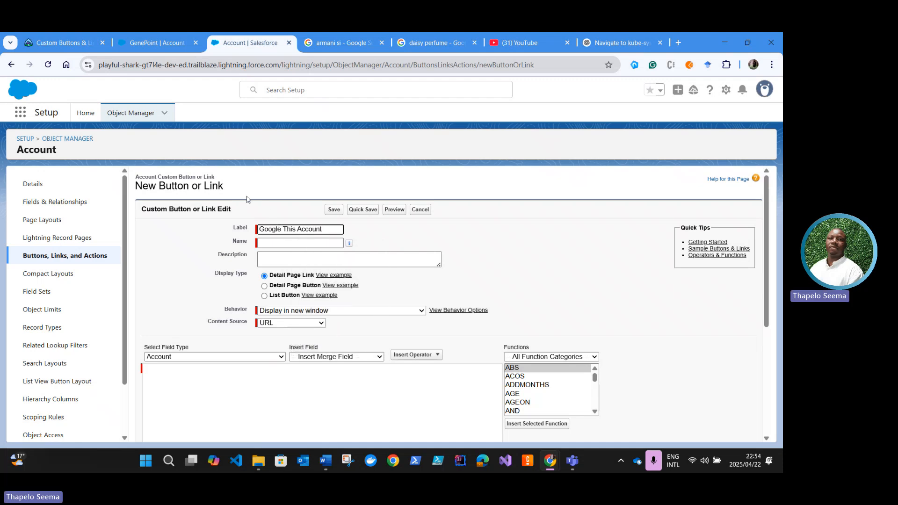
left_click(279, 242)
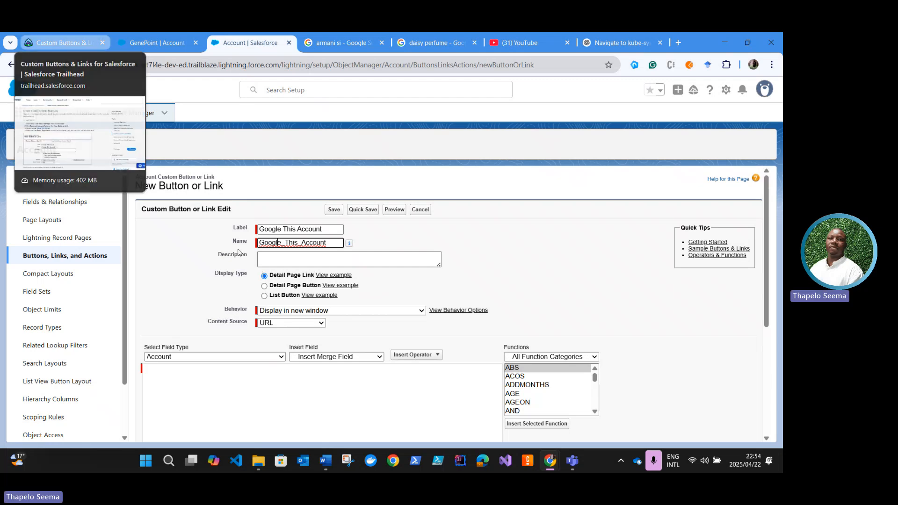
left_click(53, 43)
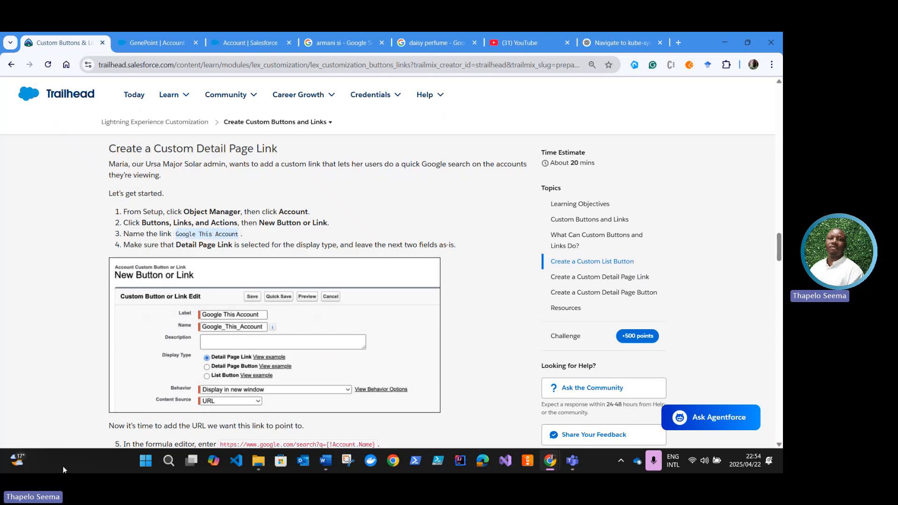
scroll(201, 281, "down", 1)
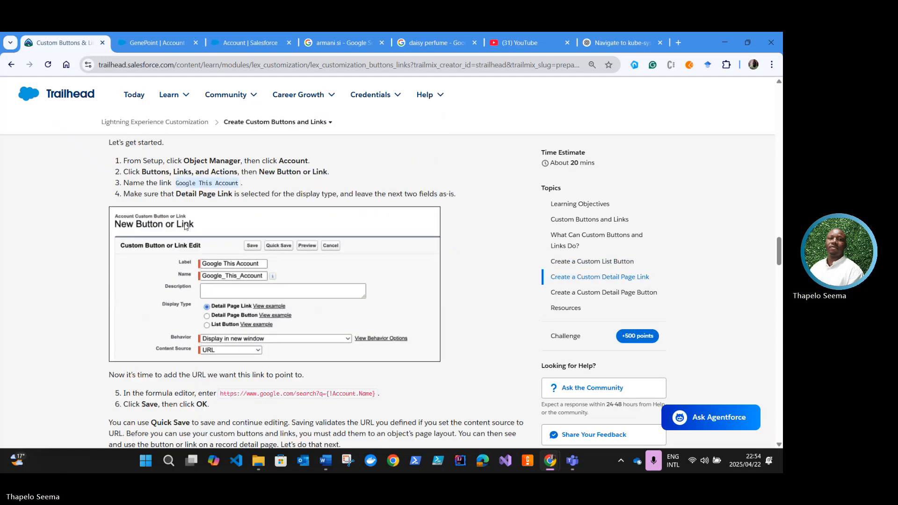
scroll(192, 213, "down", 1)
scroll(193, 220, "down", 1)
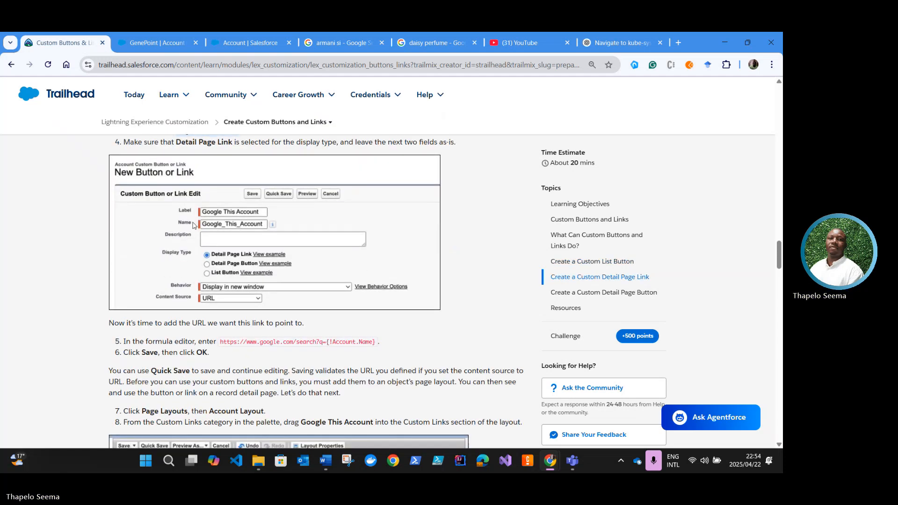
scroll(155, 230, "down", 2)
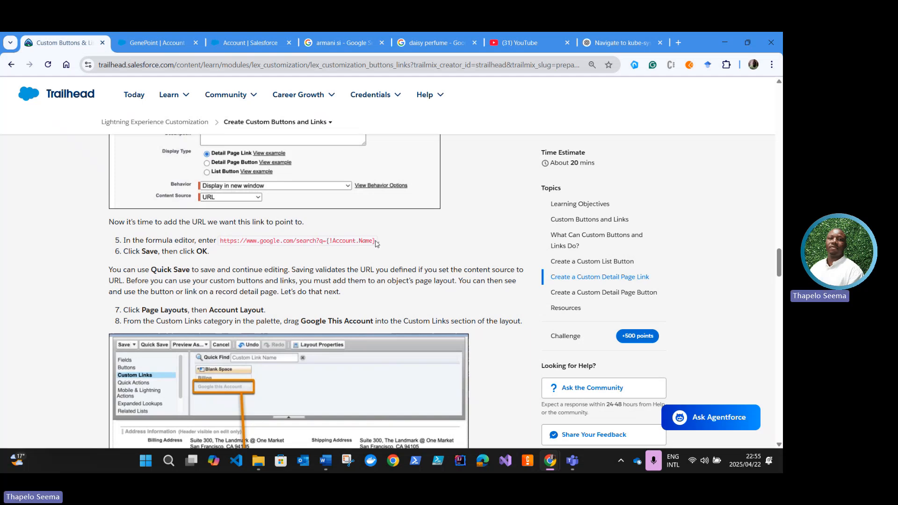
left_click_drag(376, 244, 255, 252)
left_click(262, 246)
left_click_drag(375, 241, 220, 243)
key("ctrl+c")
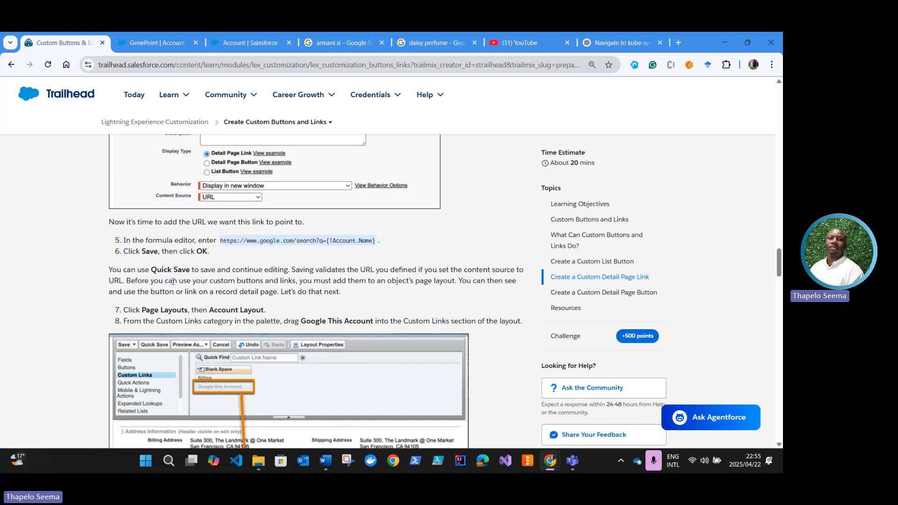
left_click(240, 47)
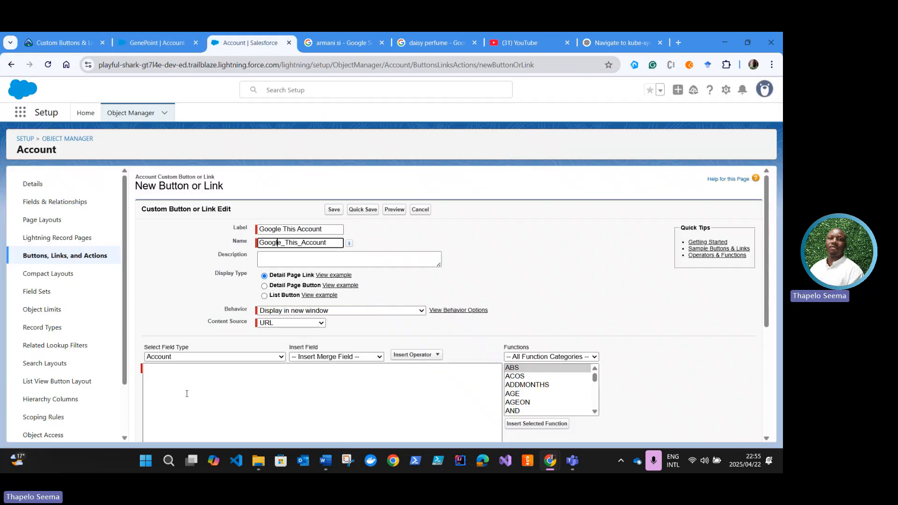
left_click(182, 377)
key("ctrl+v")
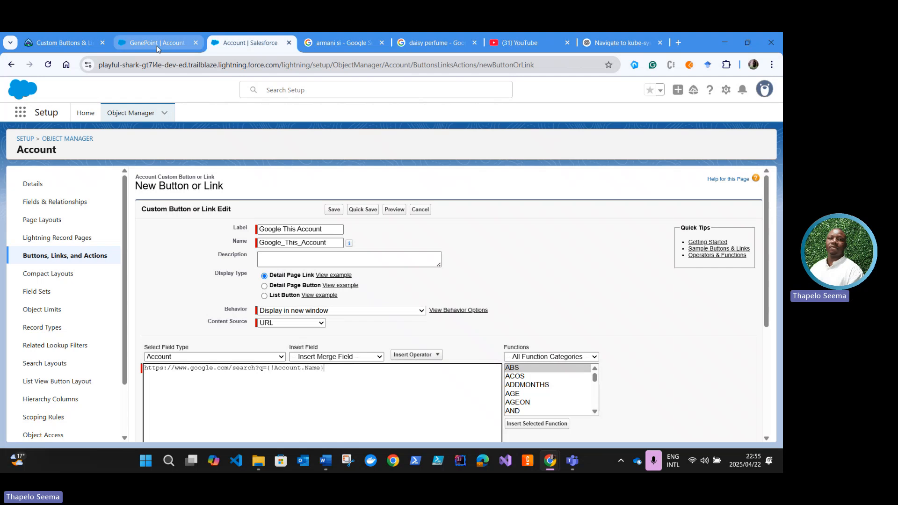
scroll(349, 327, "down", 4)
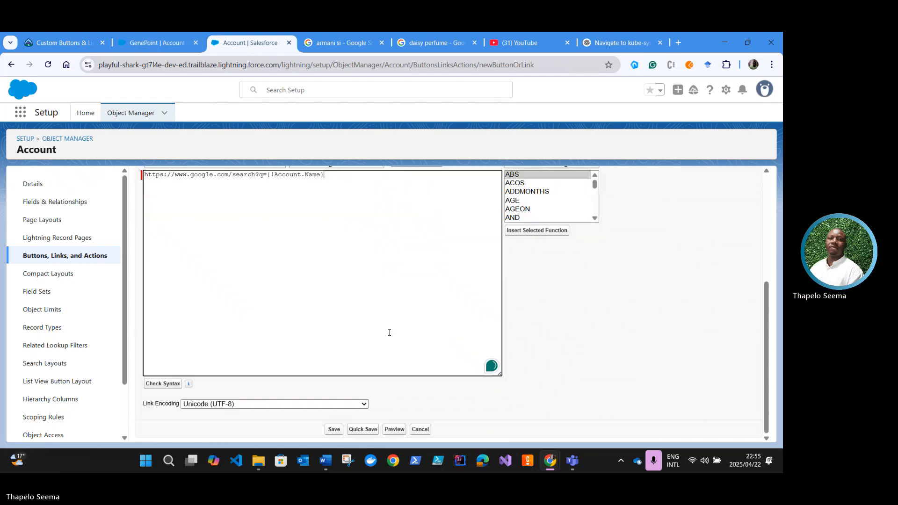
scroll(198, 311, "up", 1)
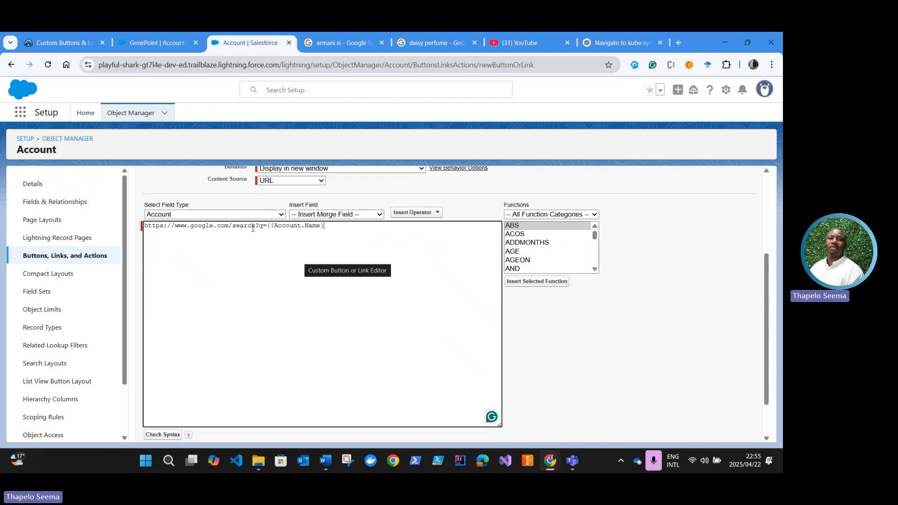
left_click_drag(256, 226, 147, 231)
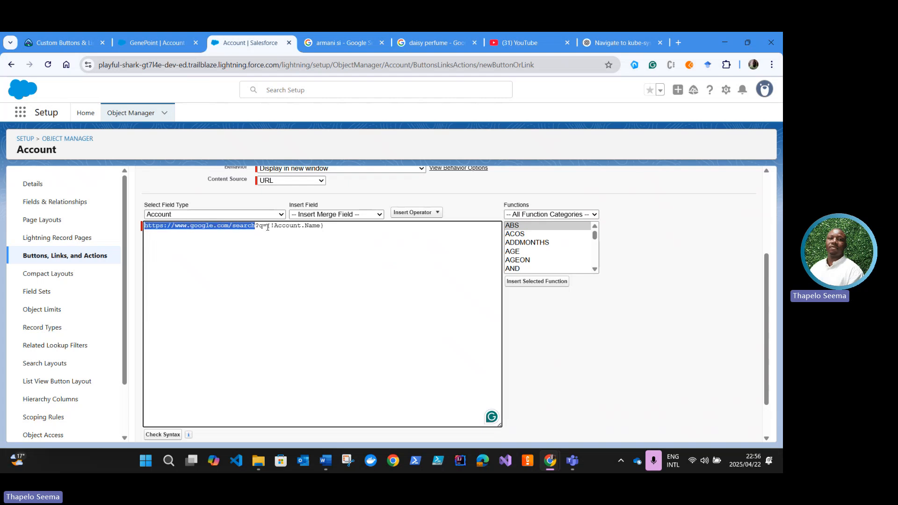
left_click_drag(267, 226, 329, 227)
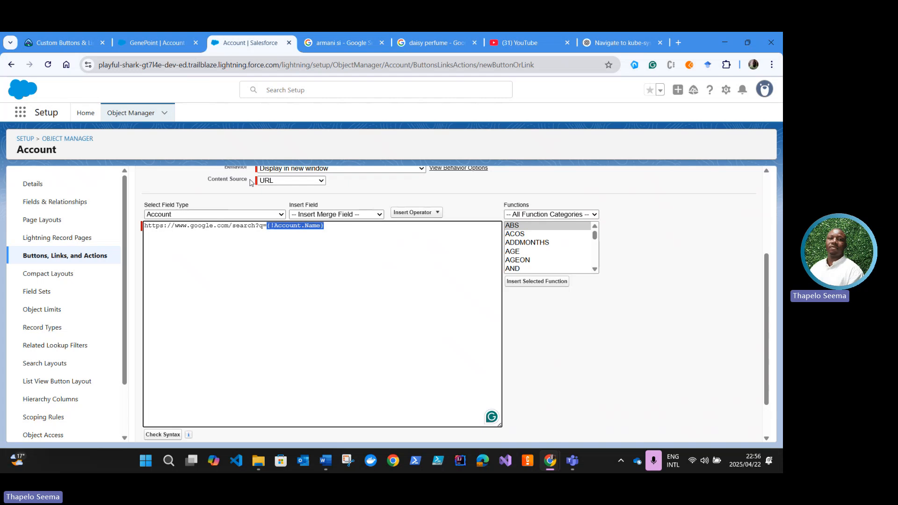
Step: Check the save instruction in Trailhead, then save the Google This Account link for the Account object in Setup and accept the confirmation
left_click(45, 42)
scroll(243, 234, "down", 1)
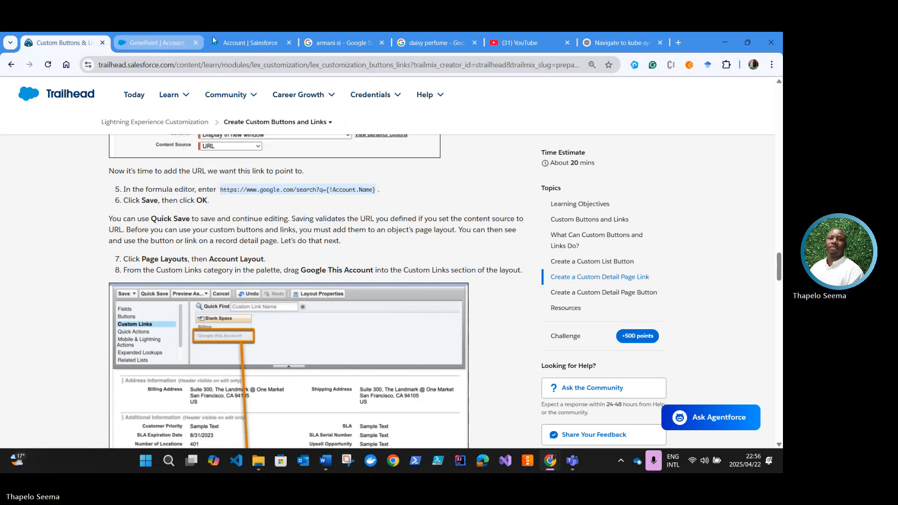
left_click(274, 43)
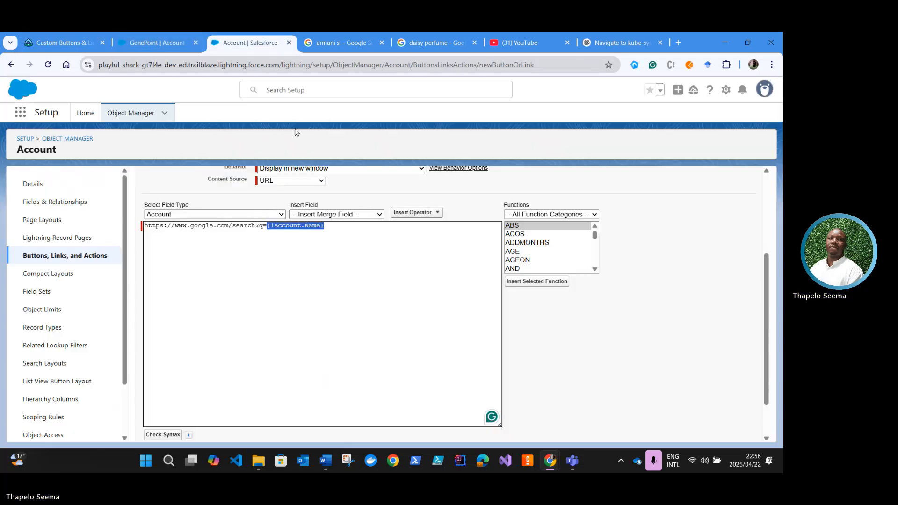
scroll(327, 280, "down", 1)
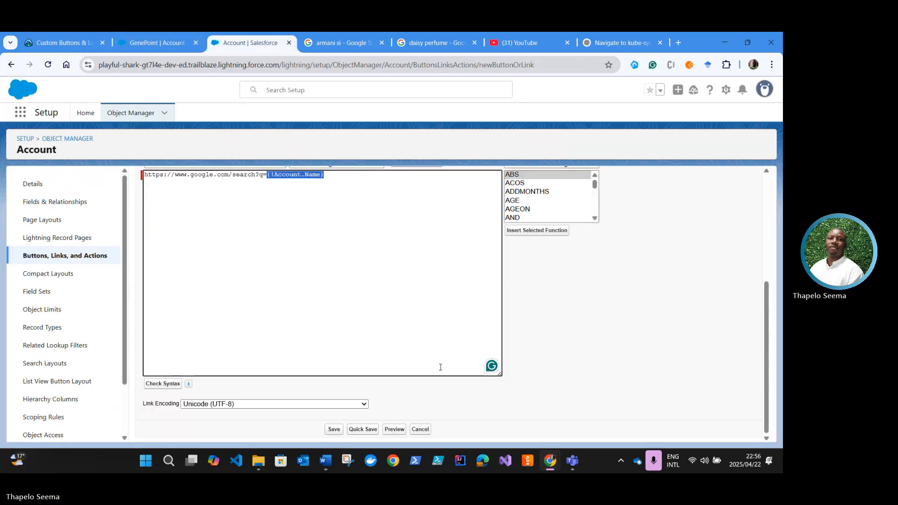
left_click(339, 429)
left_click(449, 264)
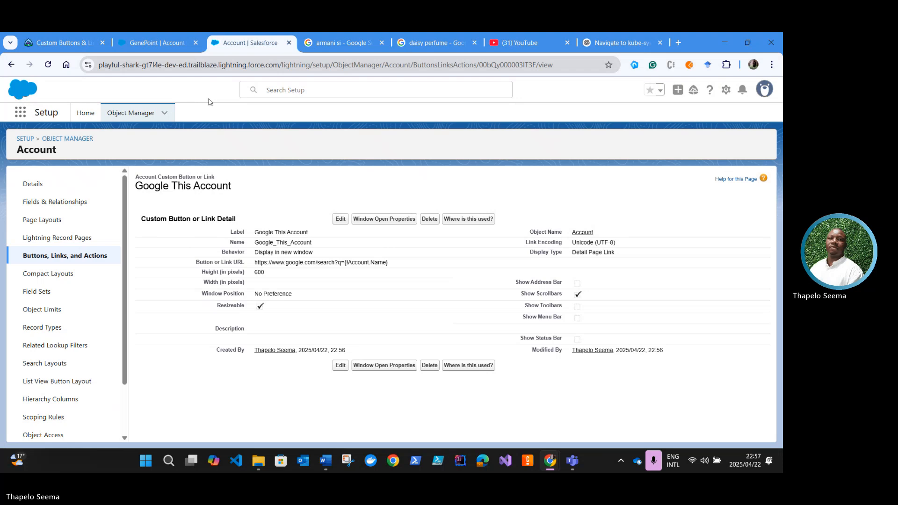
Step: Look through the GenePoint account's details in the Sales app down to its custom links
left_click(62, 44)
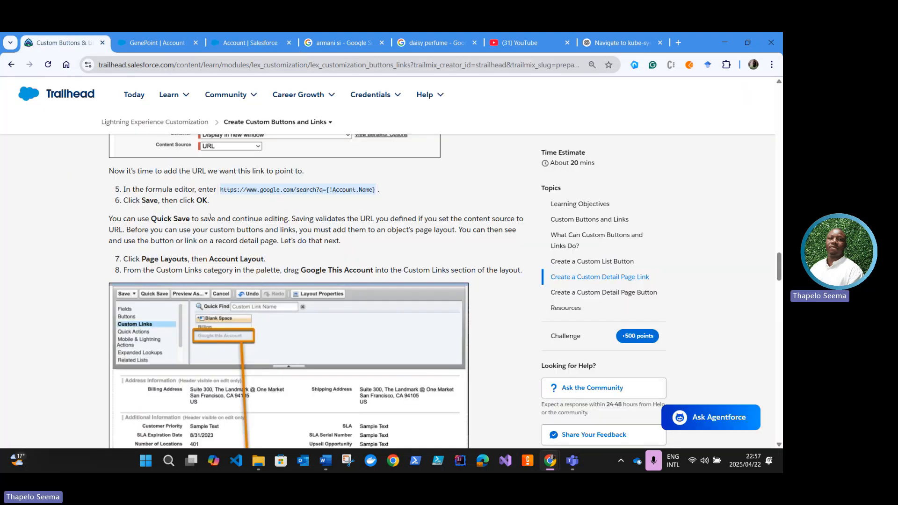
left_click(154, 42)
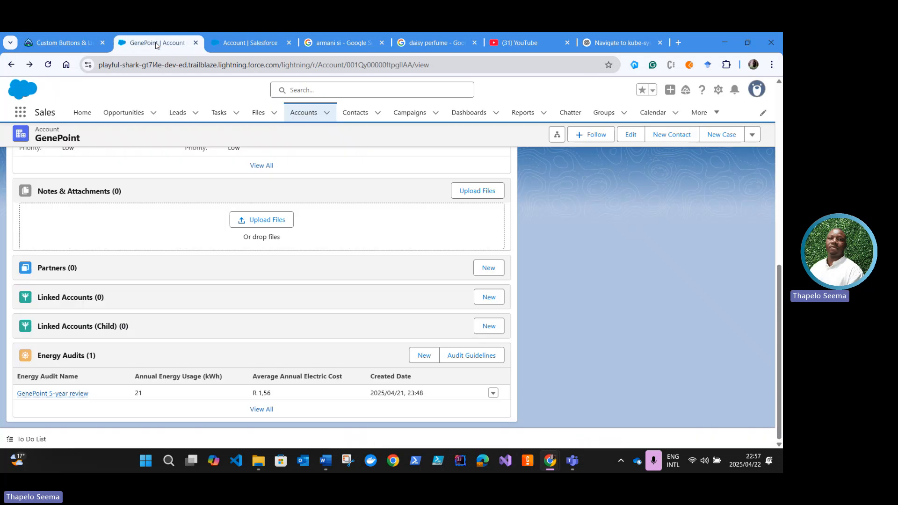
scroll(181, 291, "up", 10)
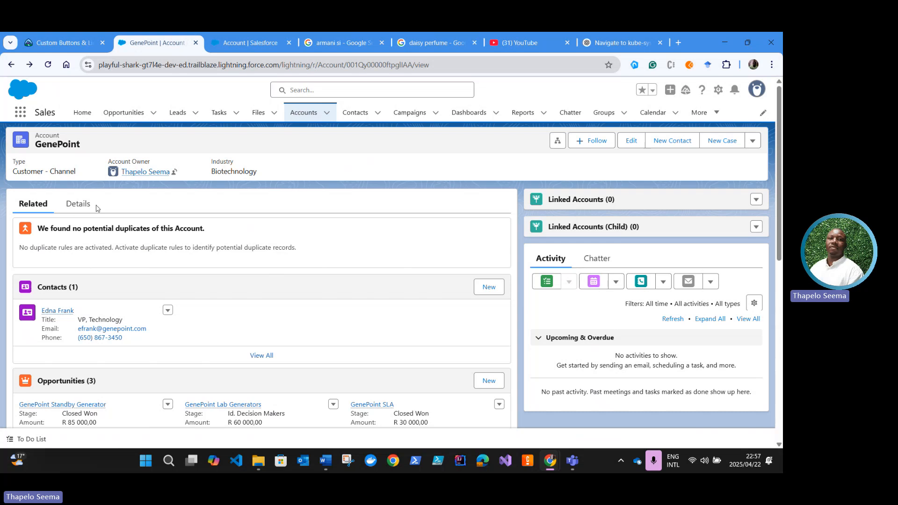
left_click(77, 204)
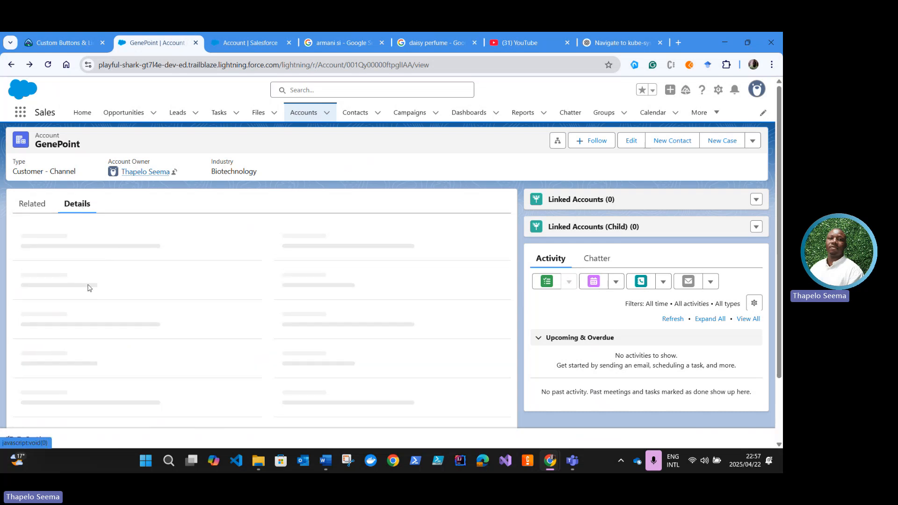
scroll(182, 321, "down", 2)
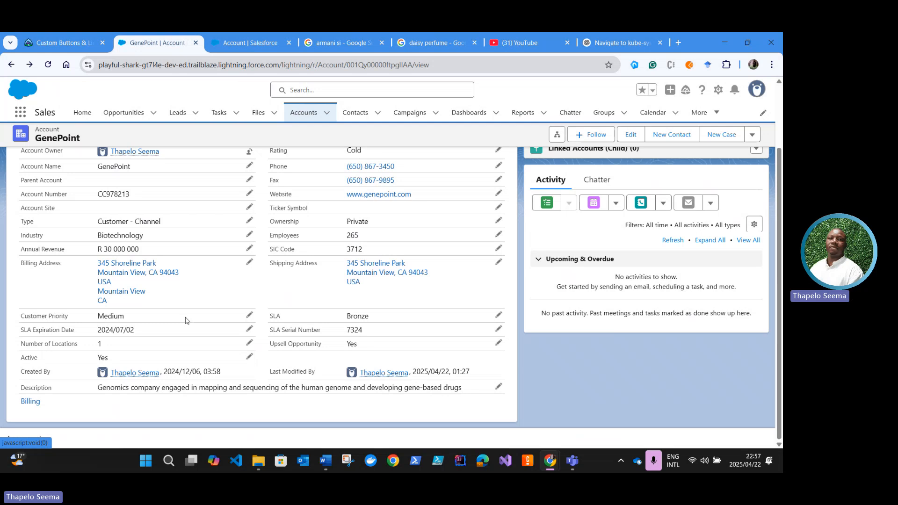
scroll(185, 320, "up", 2)
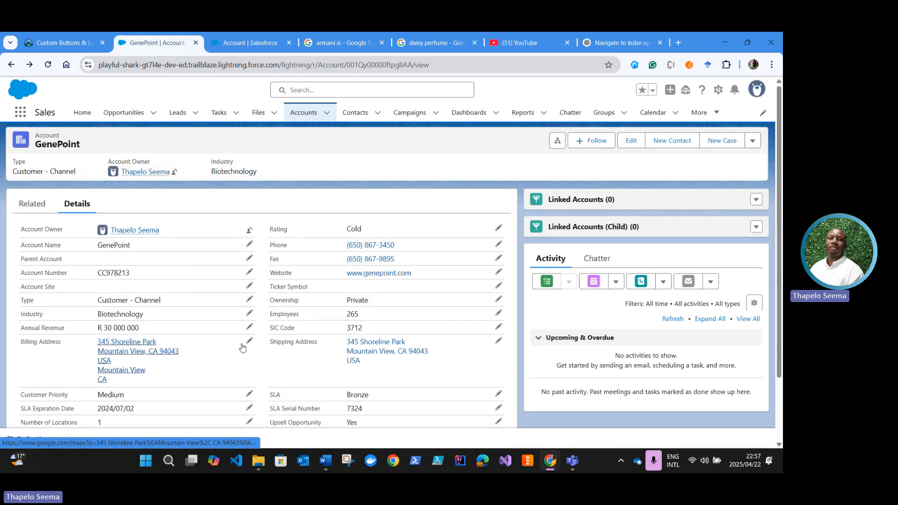
scroll(242, 347, "down", 1)
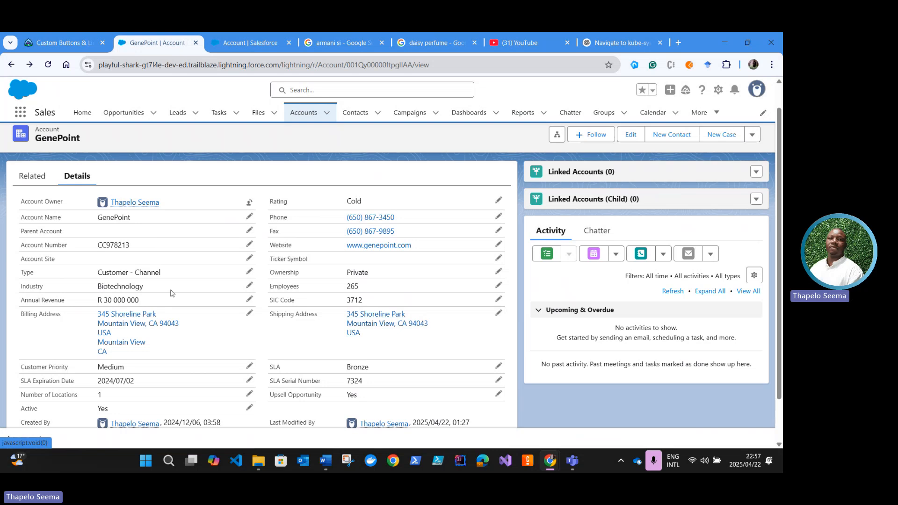
scroll(171, 293, "down", 1)
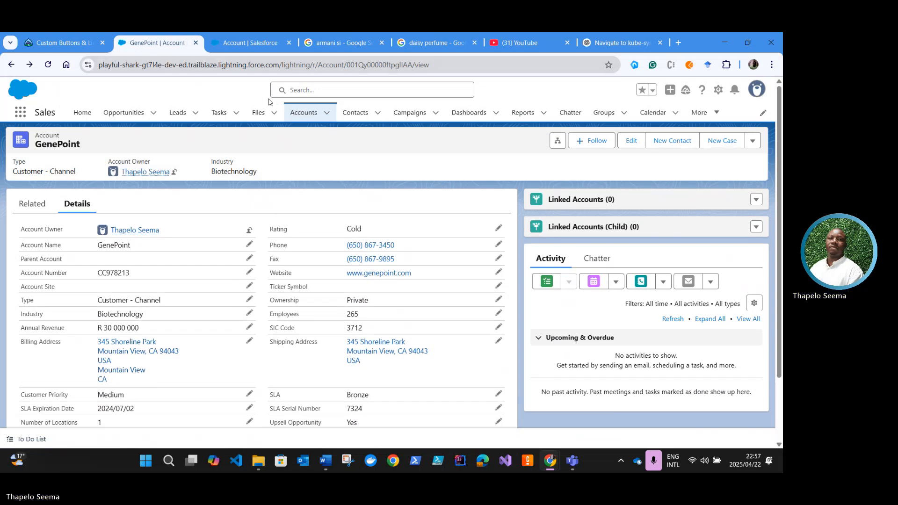
Step: Read the Trailhead detail page link instructions on adding Google This Account to the Custom Links section of the Account Layout
left_click(63, 43)
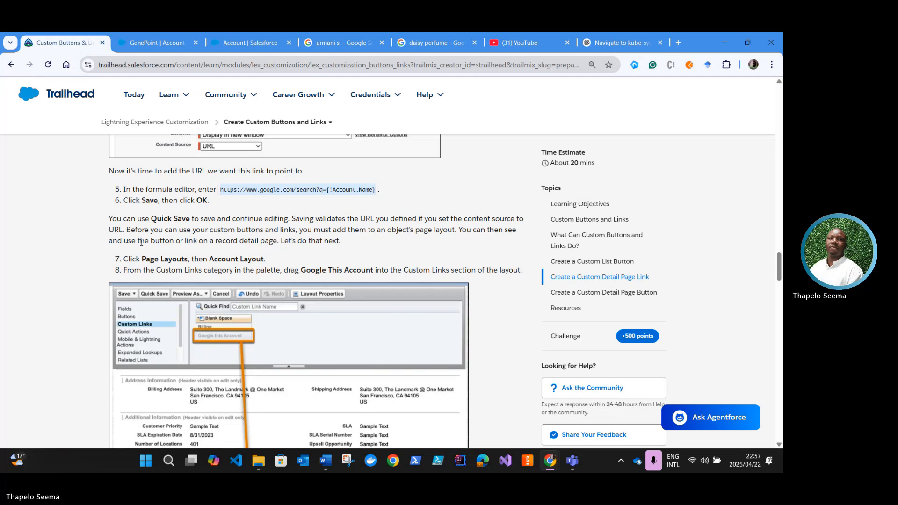
scroll(165, 248, "up", 1)
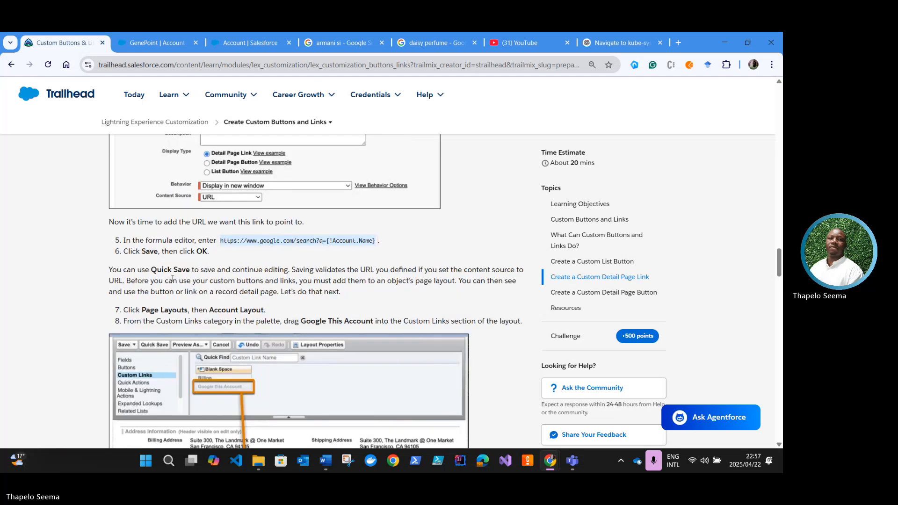
scroll(170, 279, "up", 5)
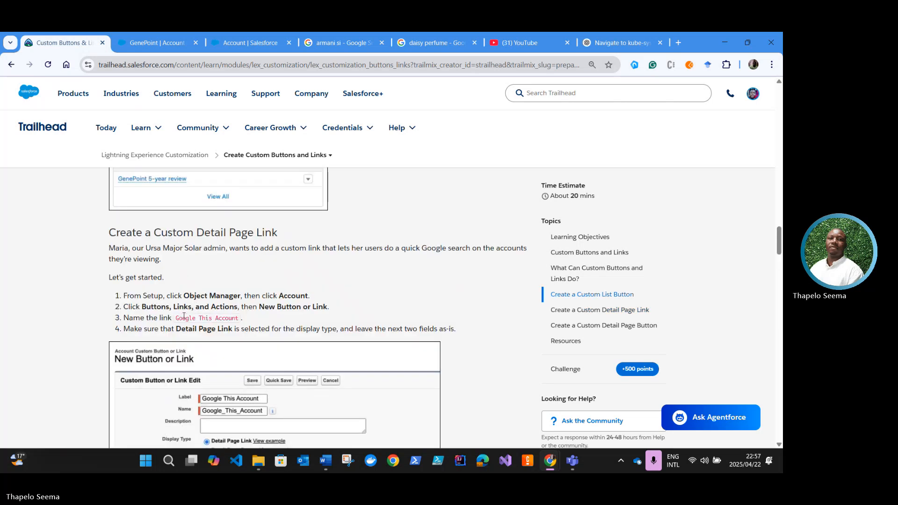
scroll(184, 317, "up", 2)
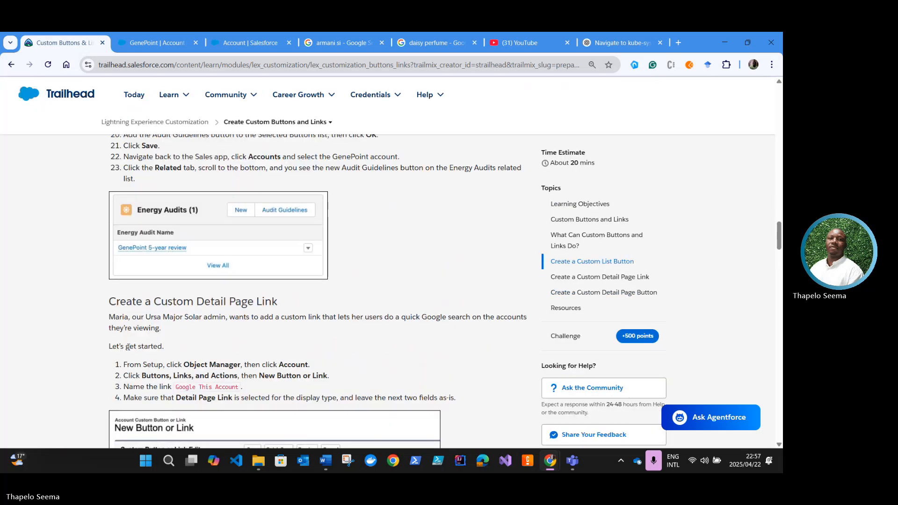
scroll(195, 288, "down", 3)
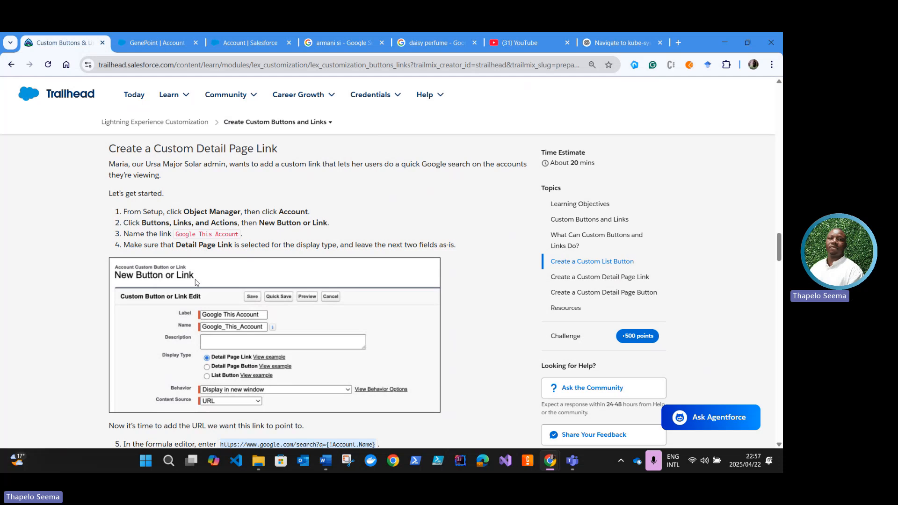
scroll(196, 282, "down", 3)
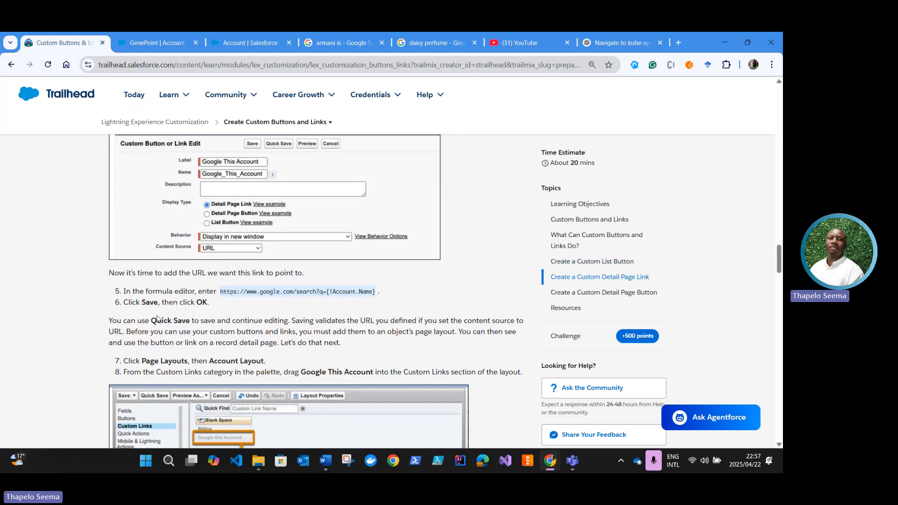
scroll(117, 328, "down", 1)
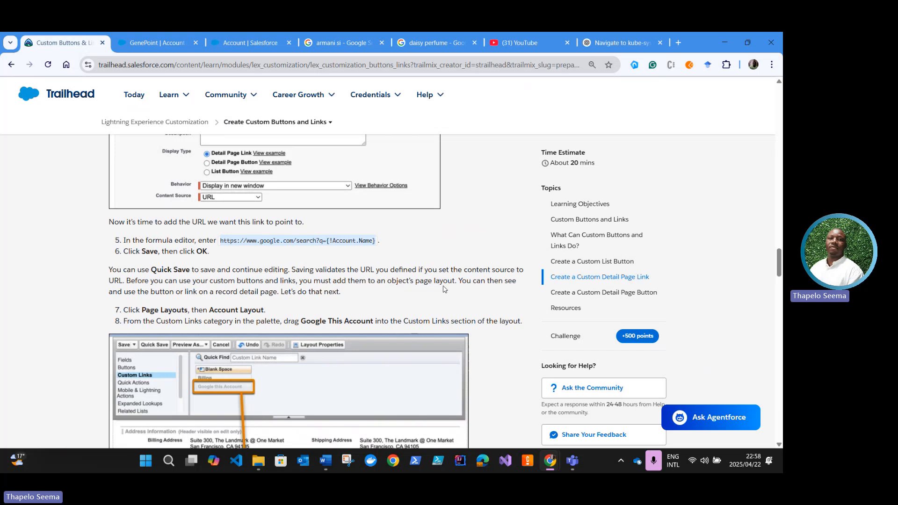
scroll(161, 293, "down", 1)
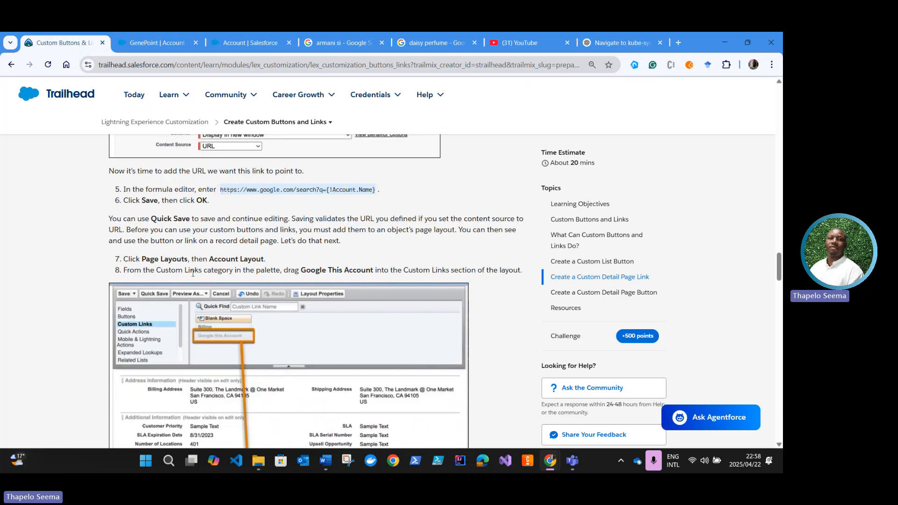
scroll(153, 289, "down", 1)
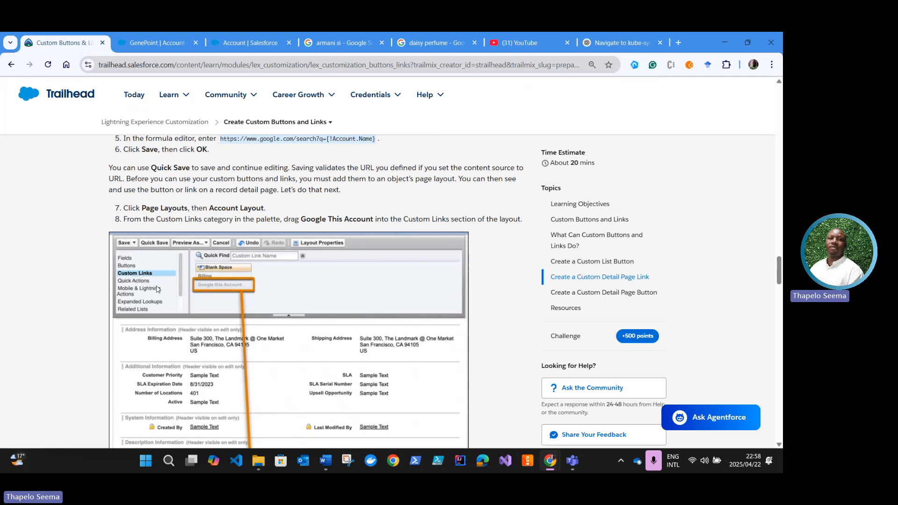
scroll(160, 294, "down", 1)
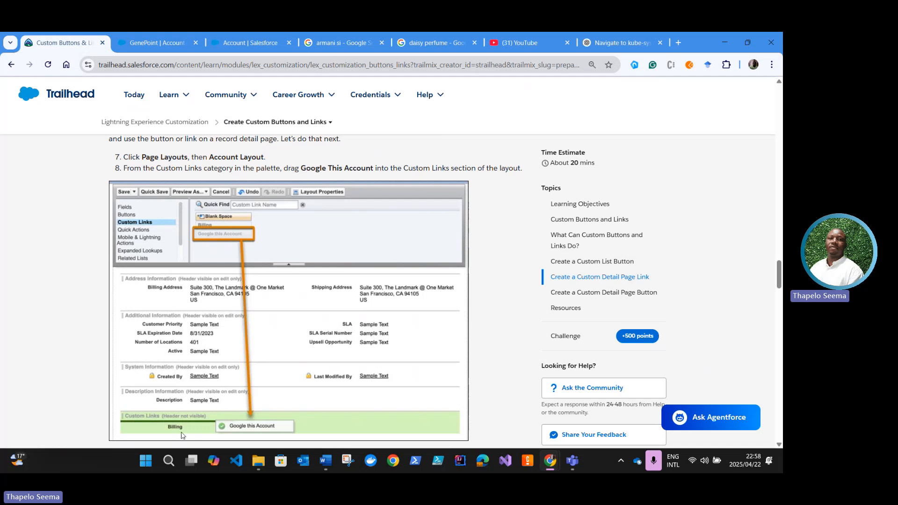
scroll(202, 259, "down", 3)
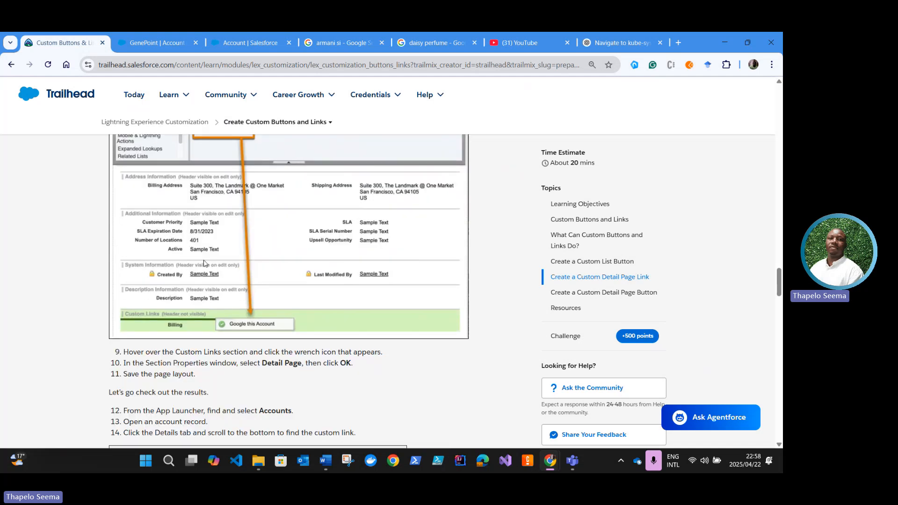
Step: Add the Google This Account link below Billing in the Account Layout's Custom Links section in Setup and save the layout
left_click(225, 45)
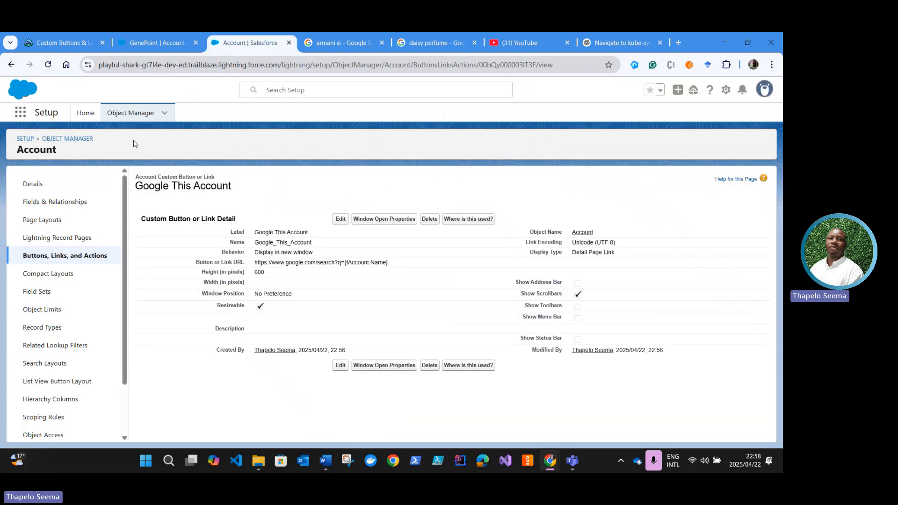
left_click(52, 226)
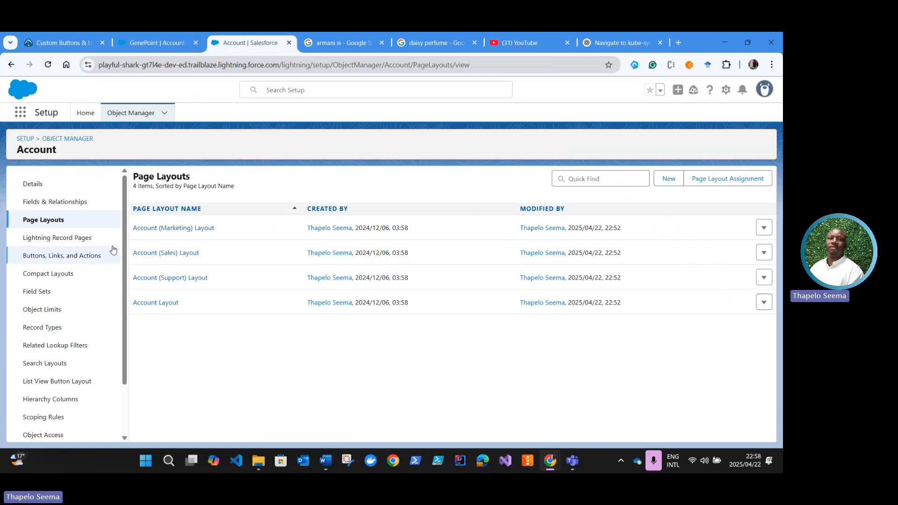
left_click(154, 303)
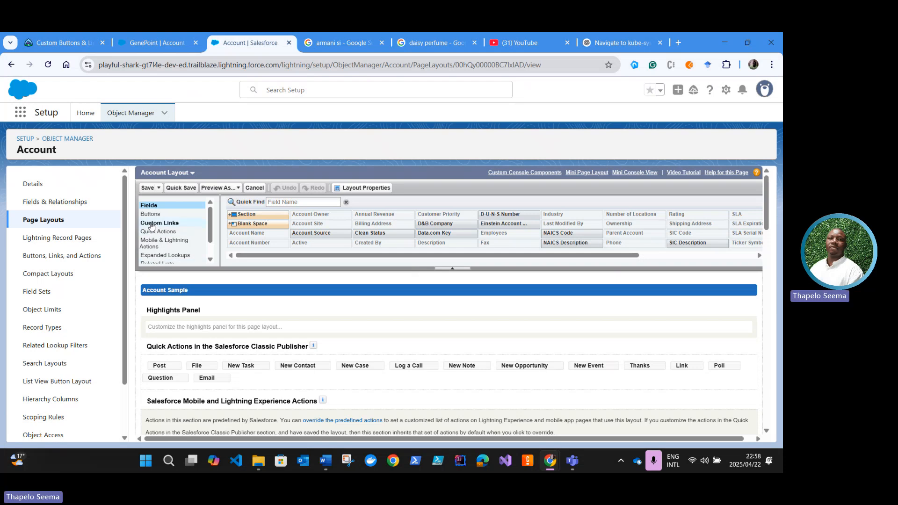
left_click(151, 224)
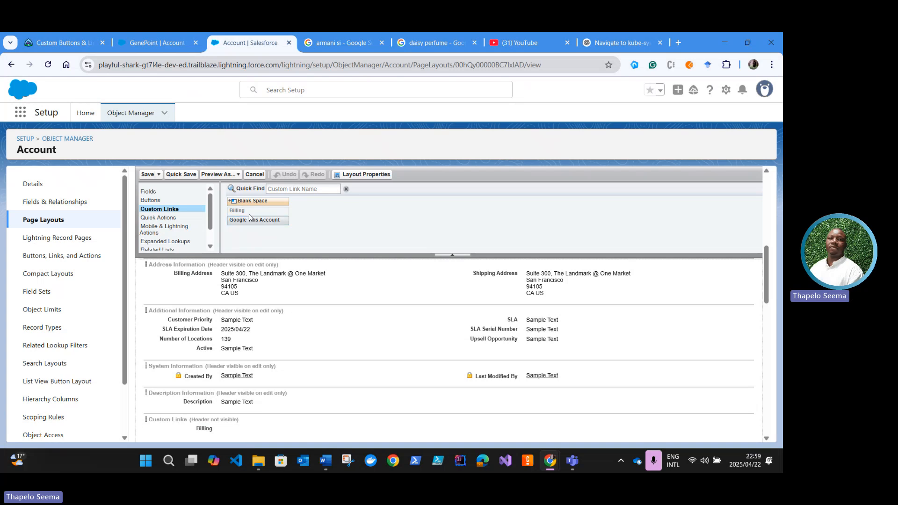
left_click_drag(243, 220, 202, 400)
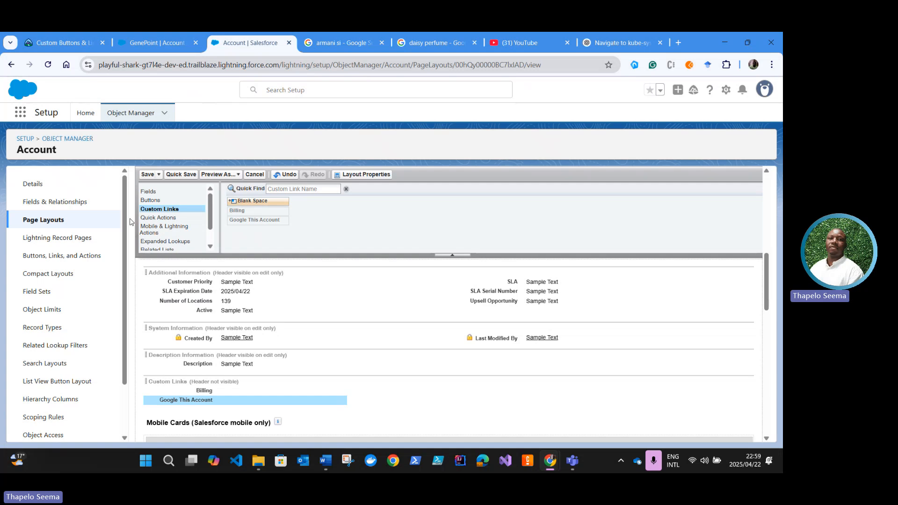
left_click(147, 174)
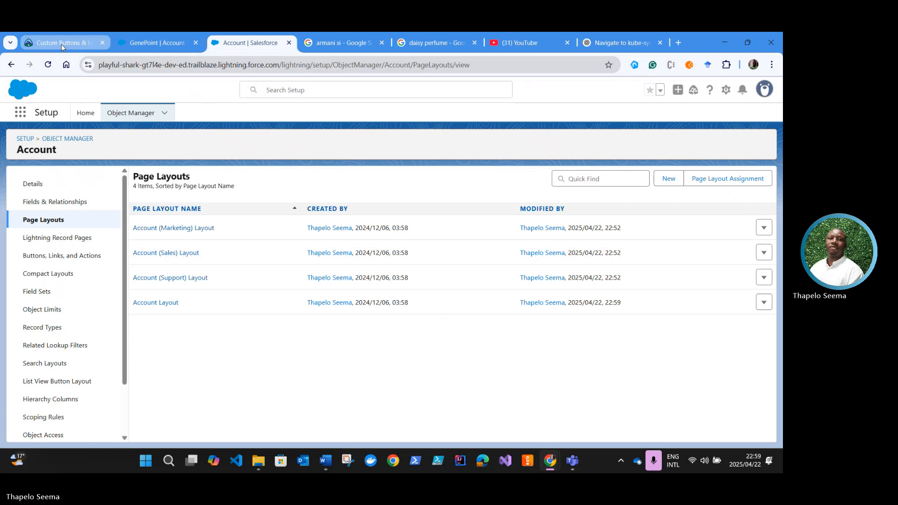
Step: Set the display density to Comfy from the GenePoint account record, refresh the page and open the account's details
left_click(150, 44)
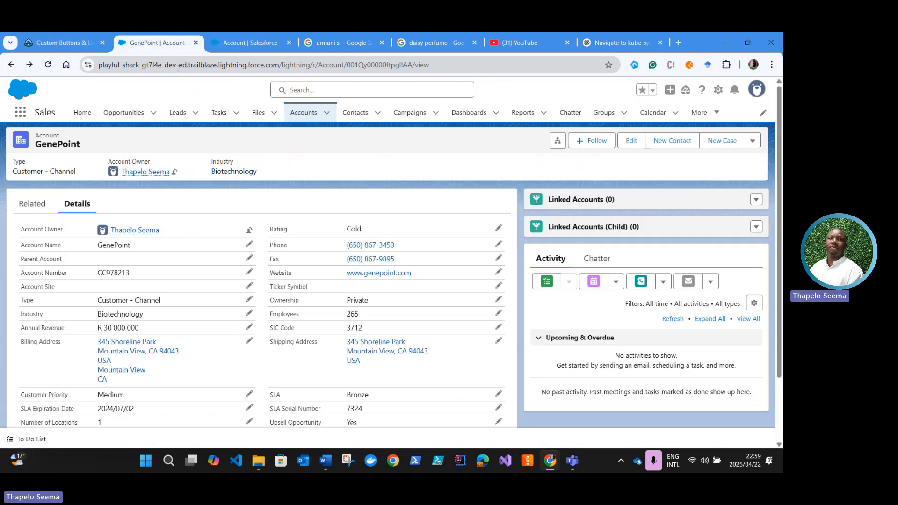
scroll(205, 331, "down", 2)
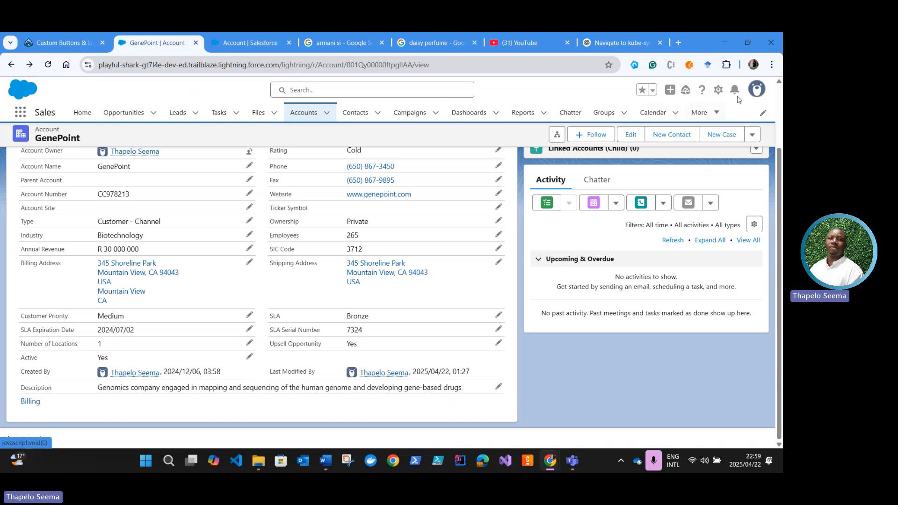
left_click(756, 94)
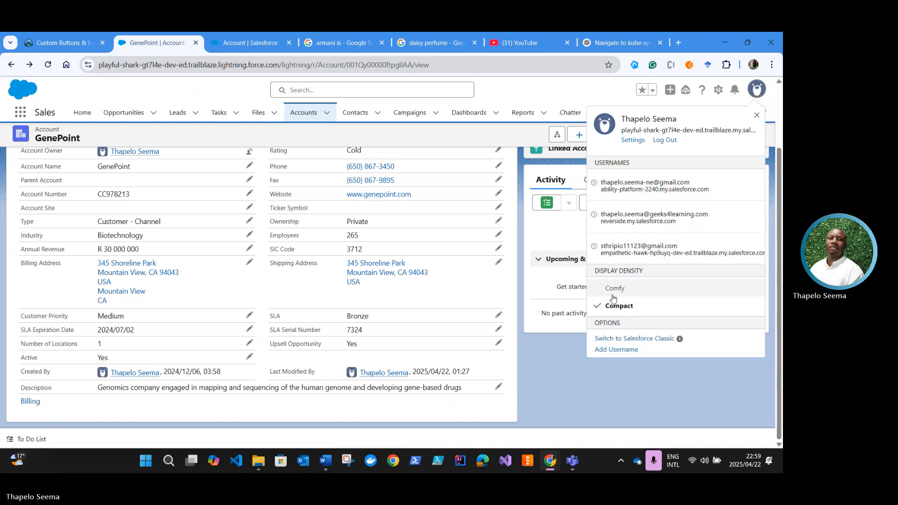
left_click(610, 297)
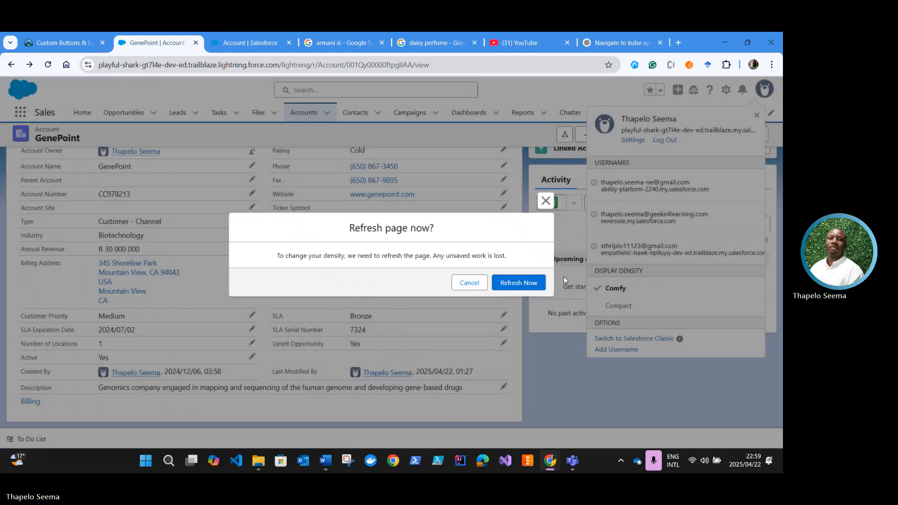
left_click(536, 282)
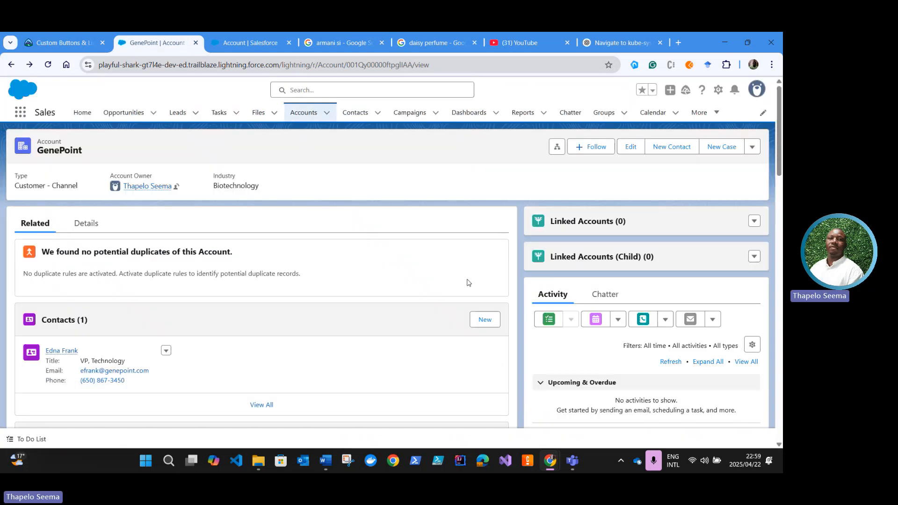
left_click(93, 226)
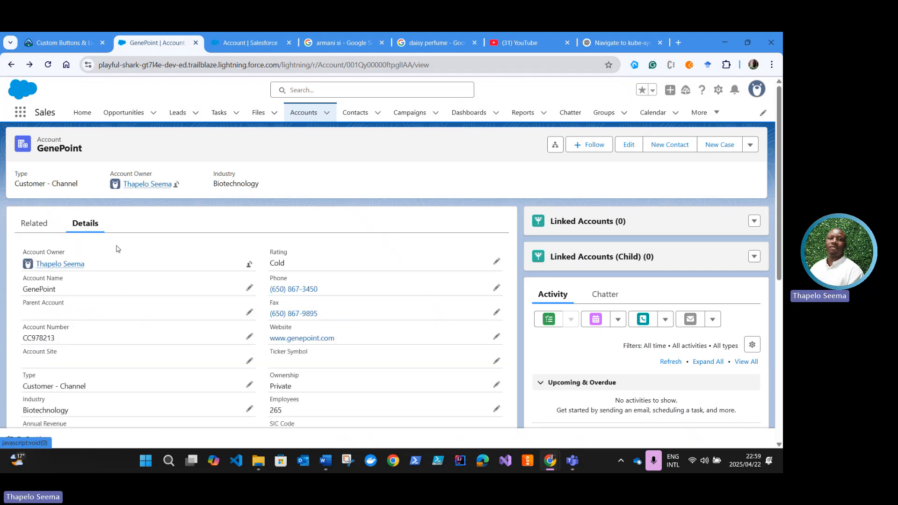
Step: Test the Google This Account link in GenePoint's details, continue past the redirect to the Google results and close the results tab
scroll(48, 270, "down", 10)
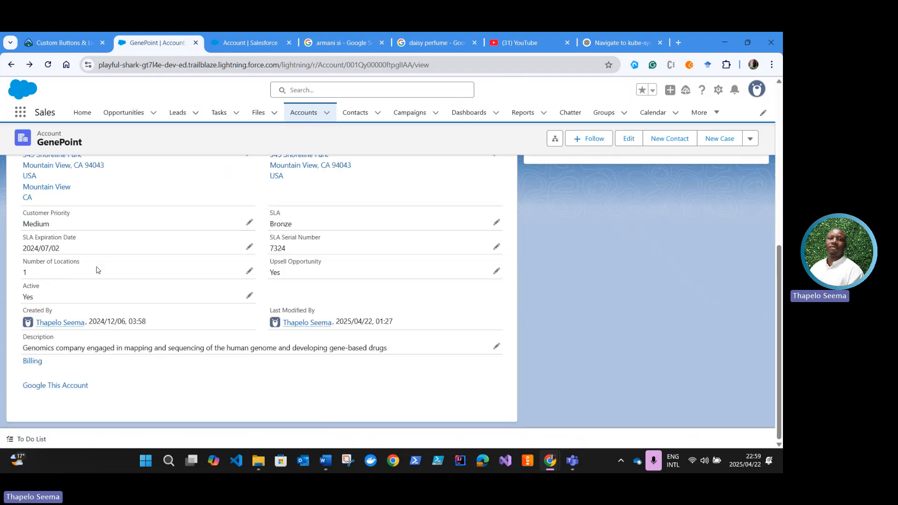
scroll(91, 273, "up", 10)
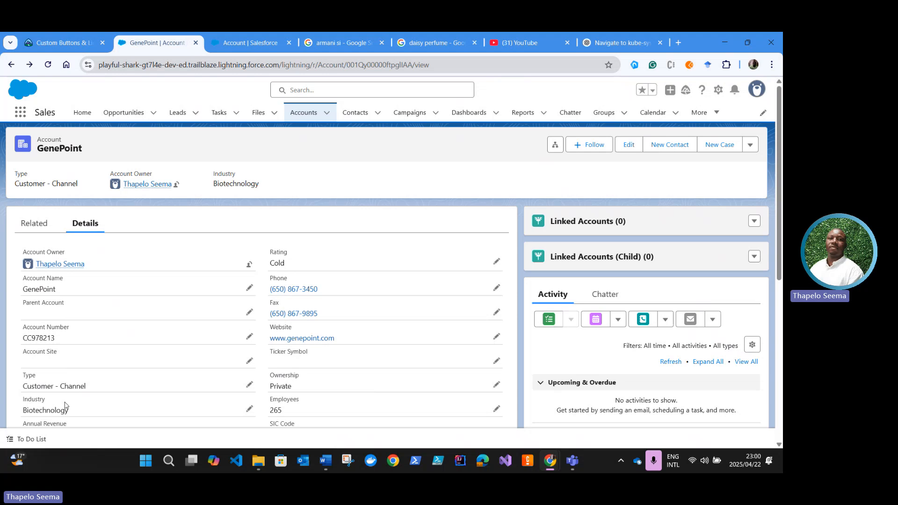
scroll(99, 262, "down", 3)
scroll(96, 304, "down", 4)
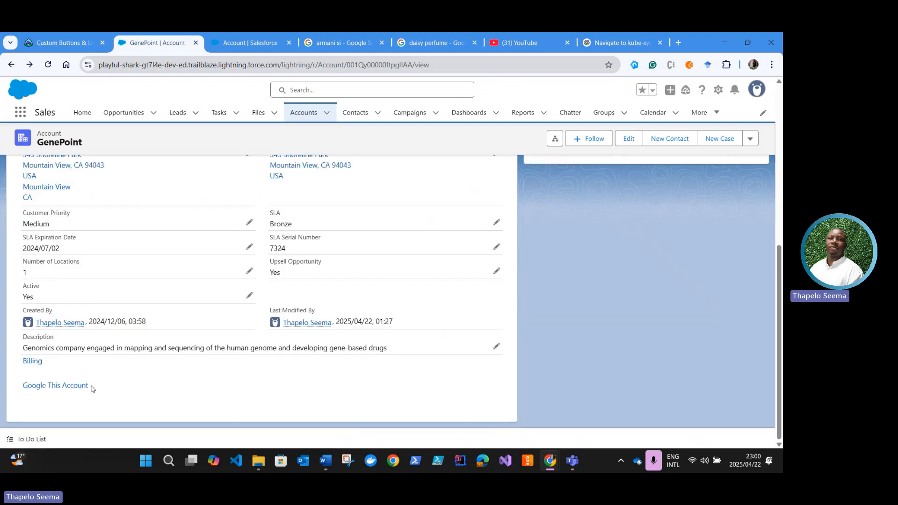
left_click(49, 389)
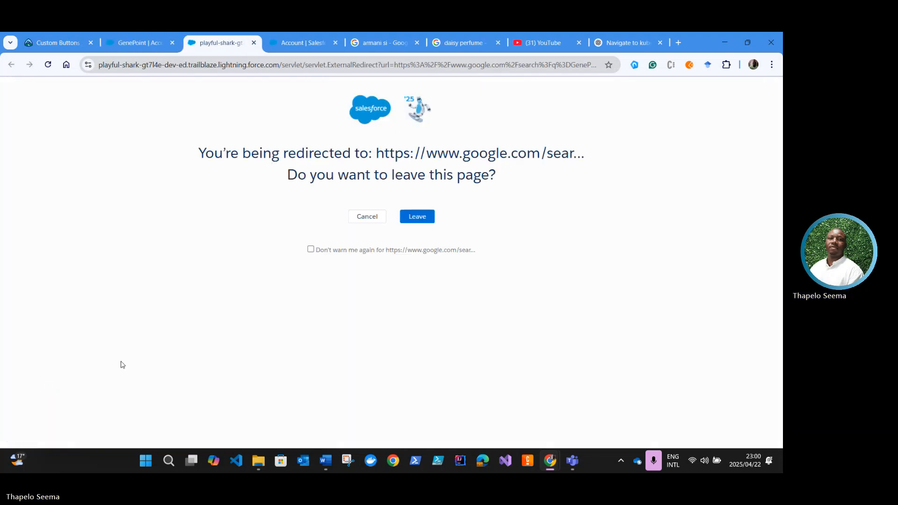
left_click(417, 217)
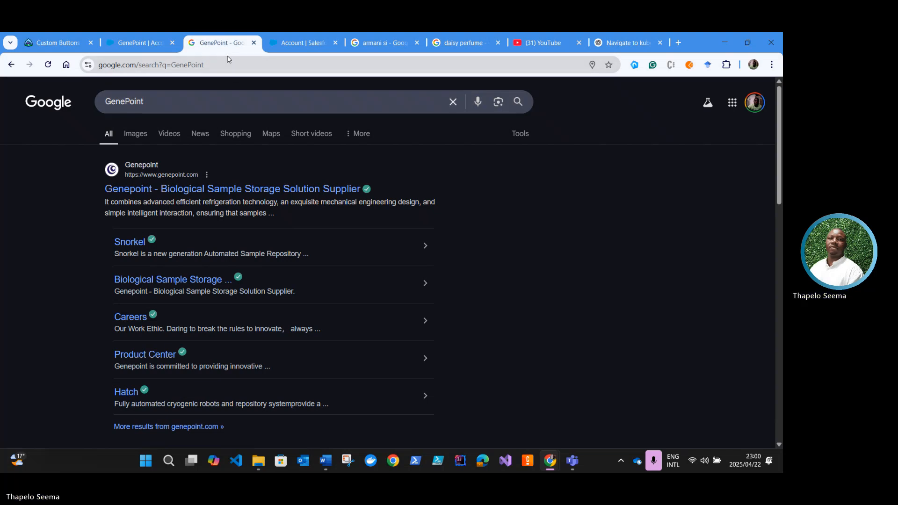
left_click(253, 43)
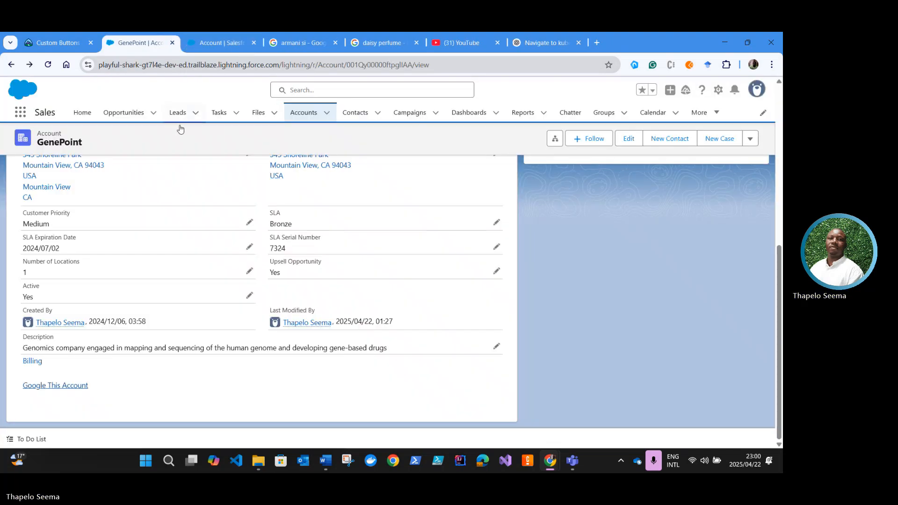
Step: Open the second account in the Recently Viewed accounts list and view the custom links in its details
scroll(65, 330, "up", 10)
scroll(66, 330, "down", 6)
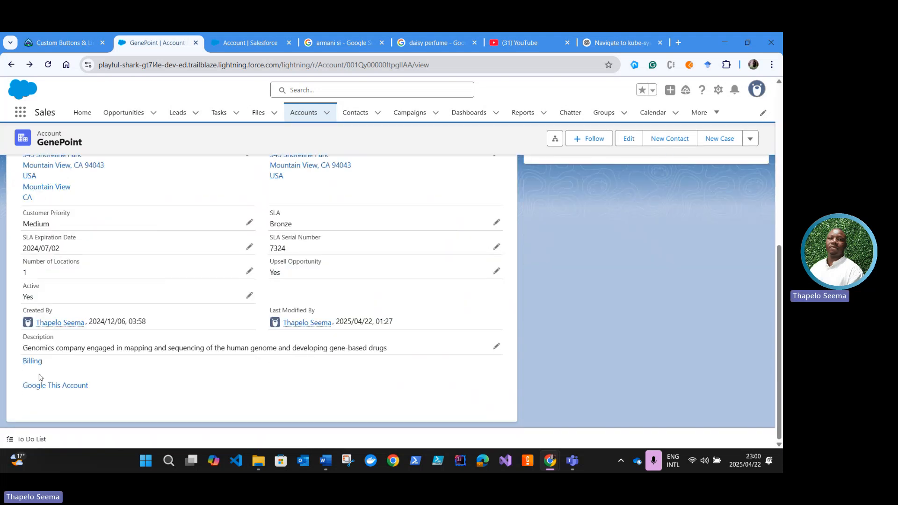
scroll(44, 236, "up", 3)
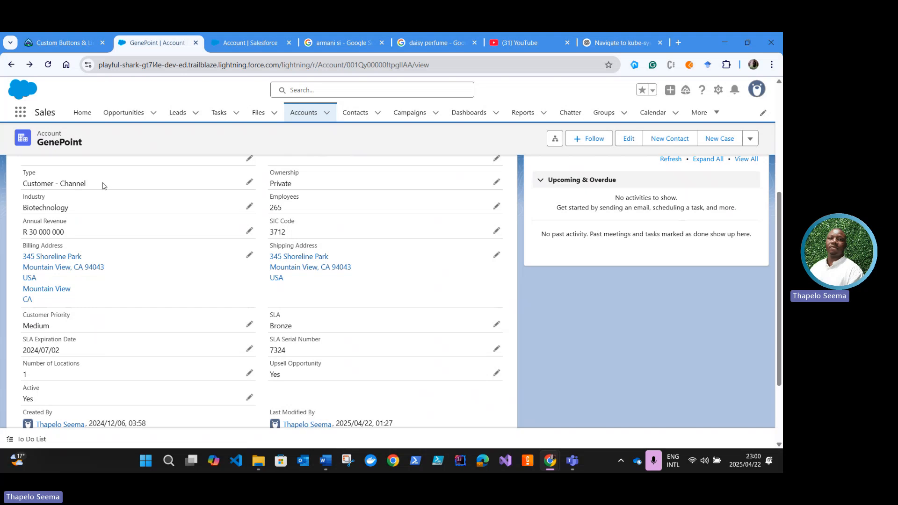
scroll(100, 187, "up", 5)
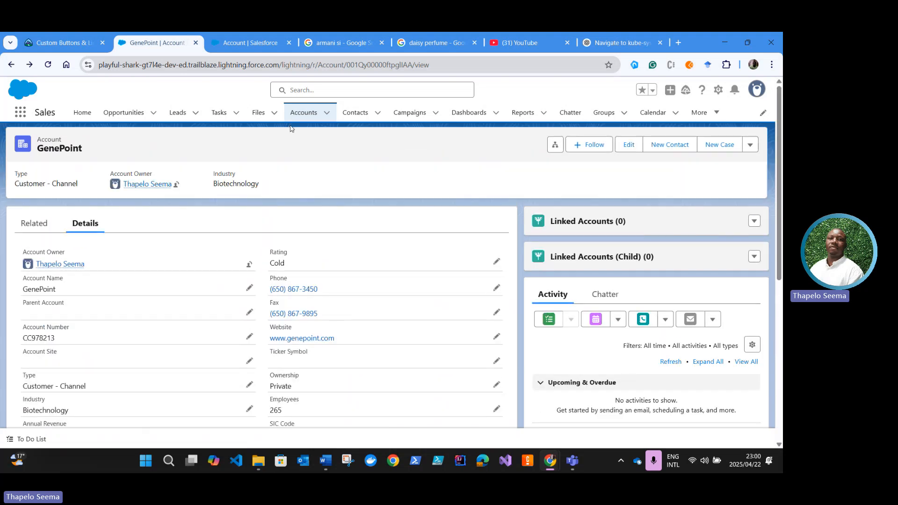
left_click(295, 113)
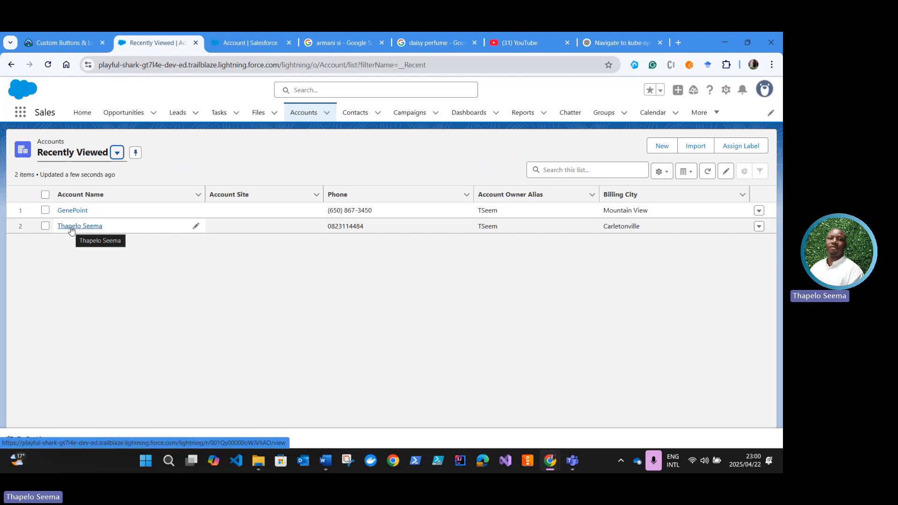
left_click(71, 227)
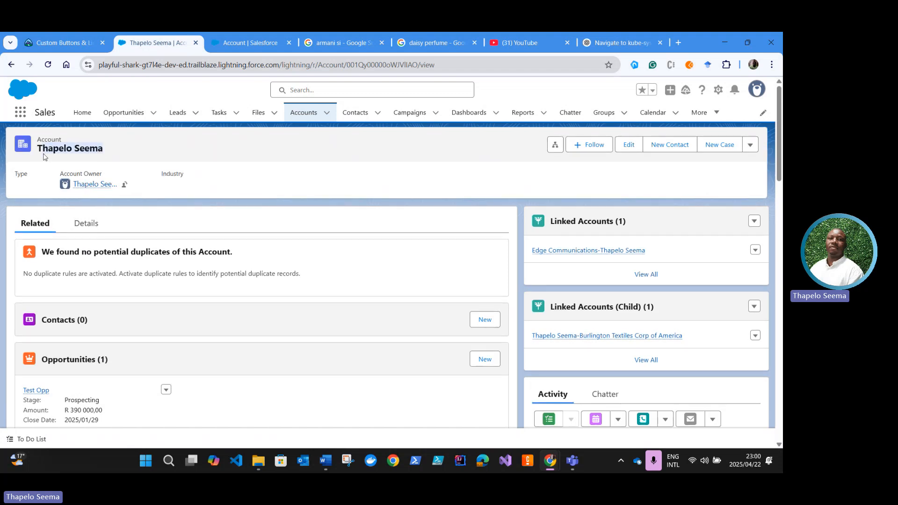
scroll(91, 331, "down", 10)
scroll(91, 331, "down", 5)
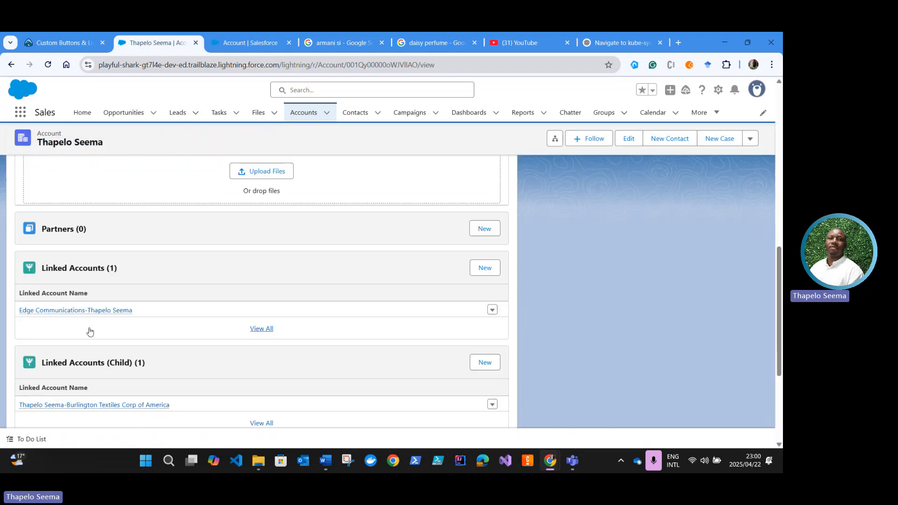
scroll(115, 313, "up", 15)
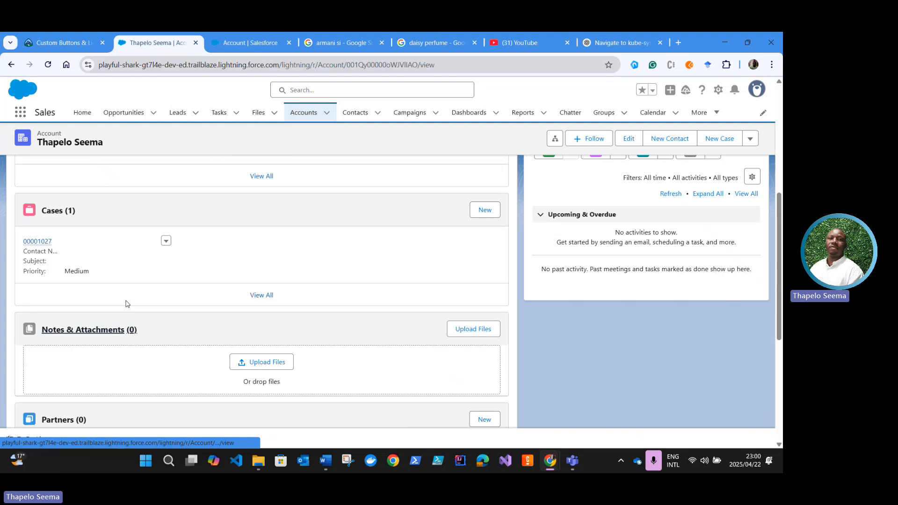
left_click(85, 224)
scroll(91, 345, "down", 6)
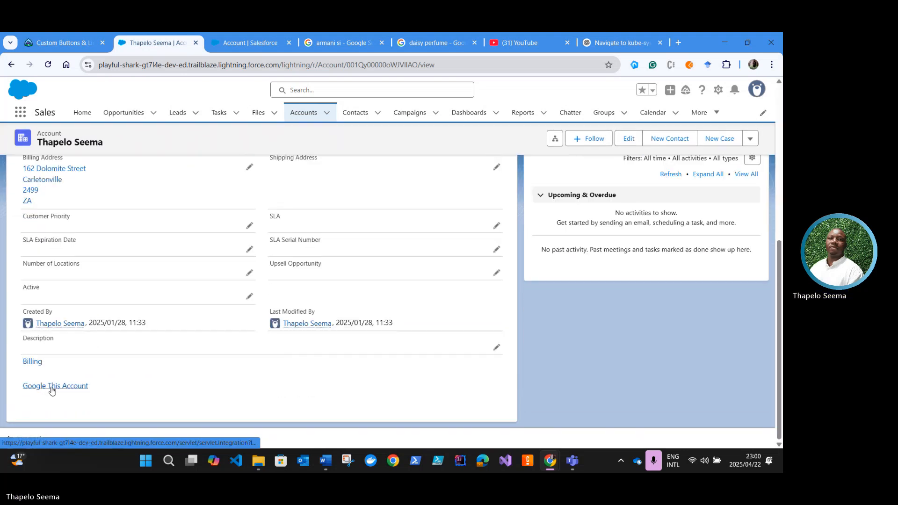
Step: Test this account's Google This Account link, continue to the Google results and return to the account record
left_click(52, 389)
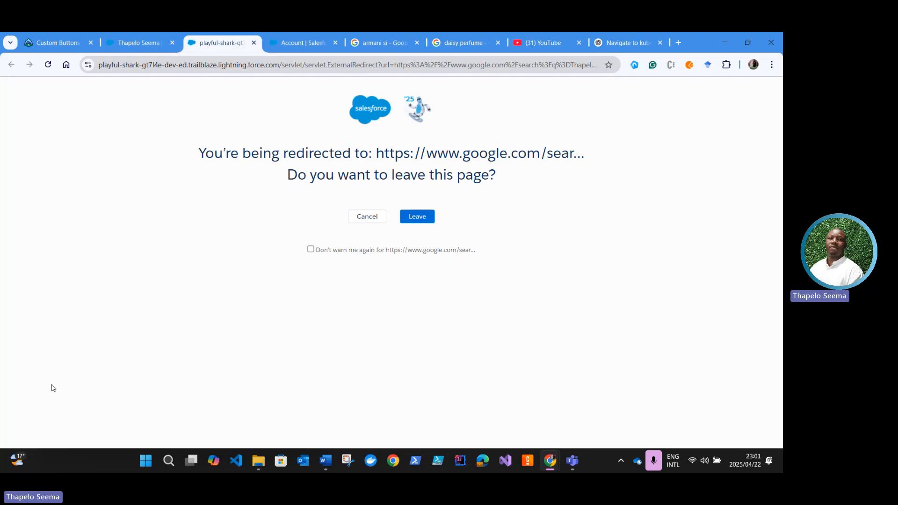
left_click(424, 220)
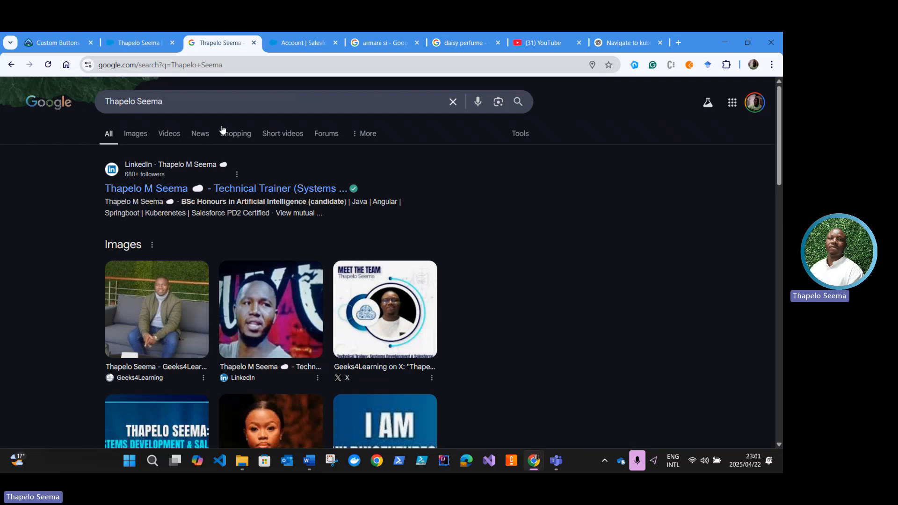
left_click(254, 43)
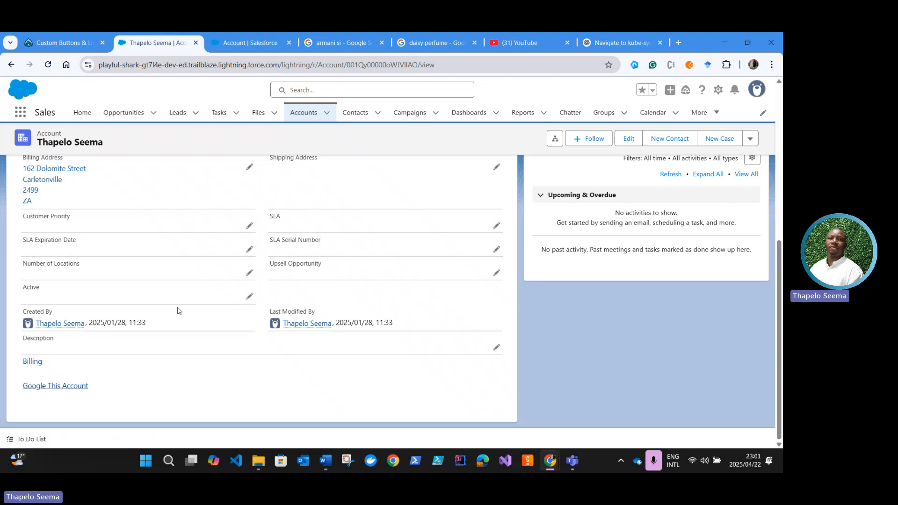
scroll(180, 312, "up", 10)
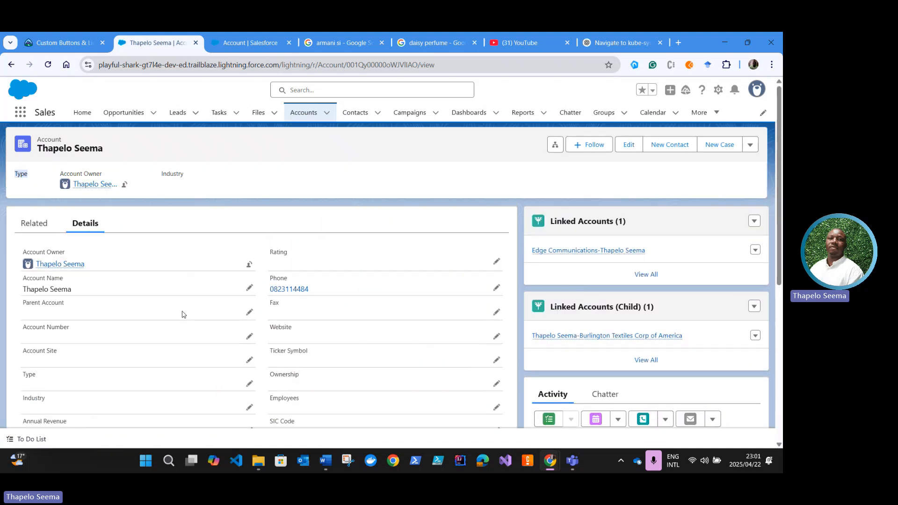
left_click(228, 187)
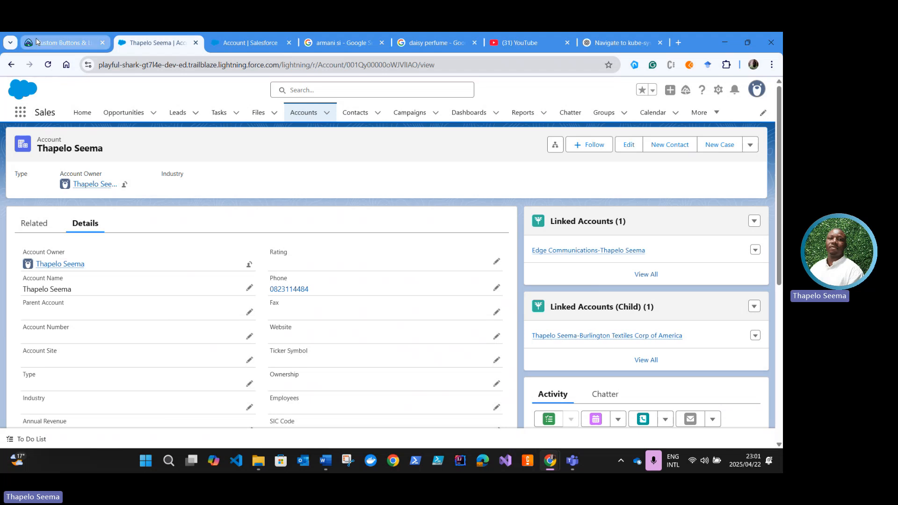
Step: Read Trailhead's Create a Custom Detail Page Button instructions and copy the button name Map Location
left_click(74, 43)
scroll(231, 297, "down", 3)
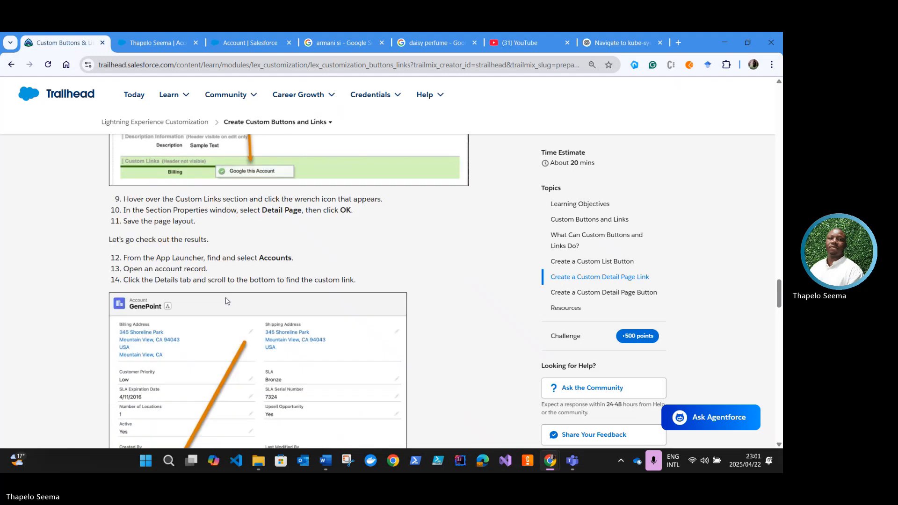
scroll(226, 300, "down", 4)
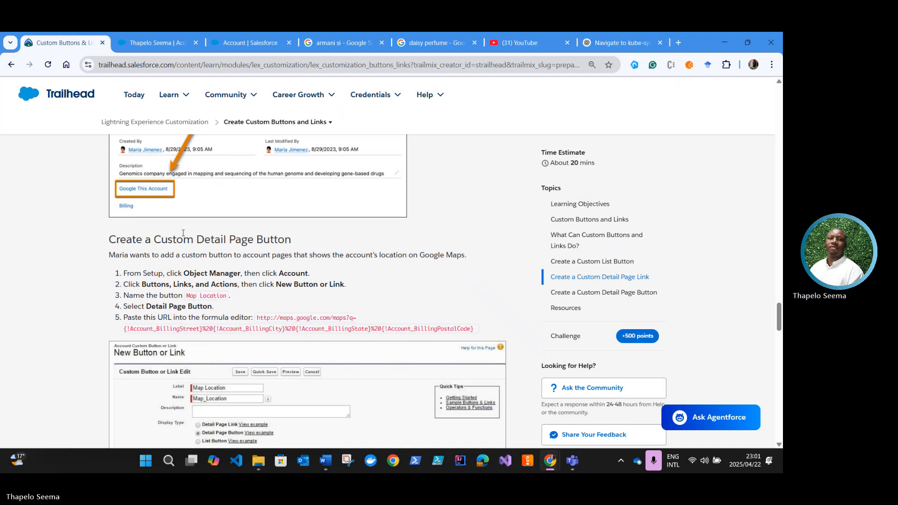
scroll(182, 237, "down", 1)
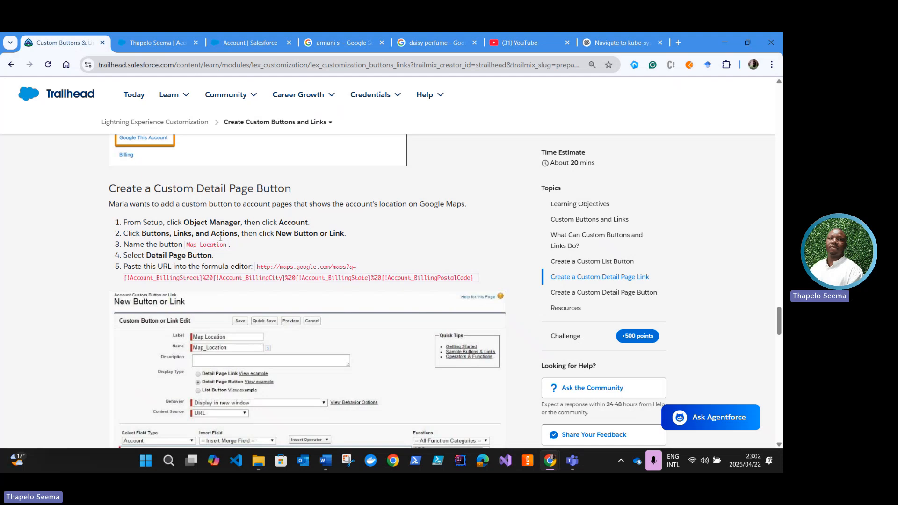
scroll(220, 238, "down", 1)
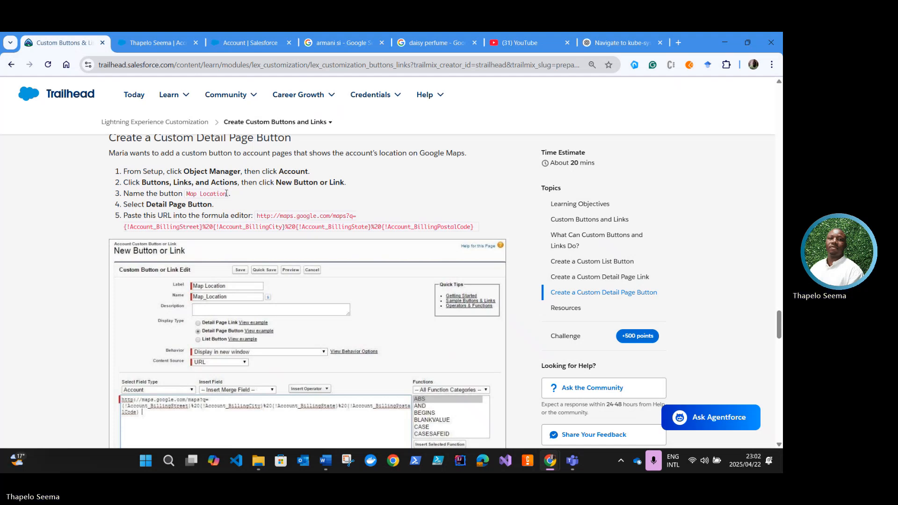
left_click_drag(226, 193, 188, 194)
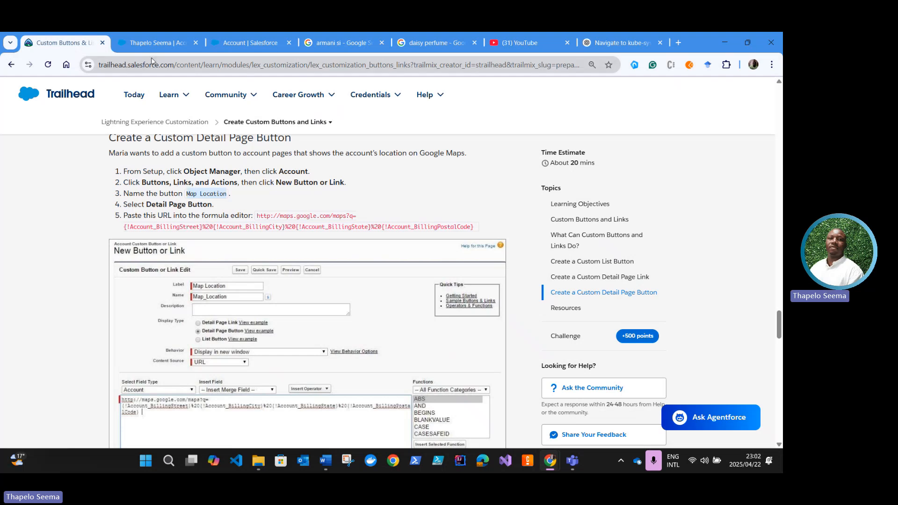
Step: Start a new Account button or link in Setup with label Map Location, name Map_Location and display type Detail Page Button
left_click(250, 42)
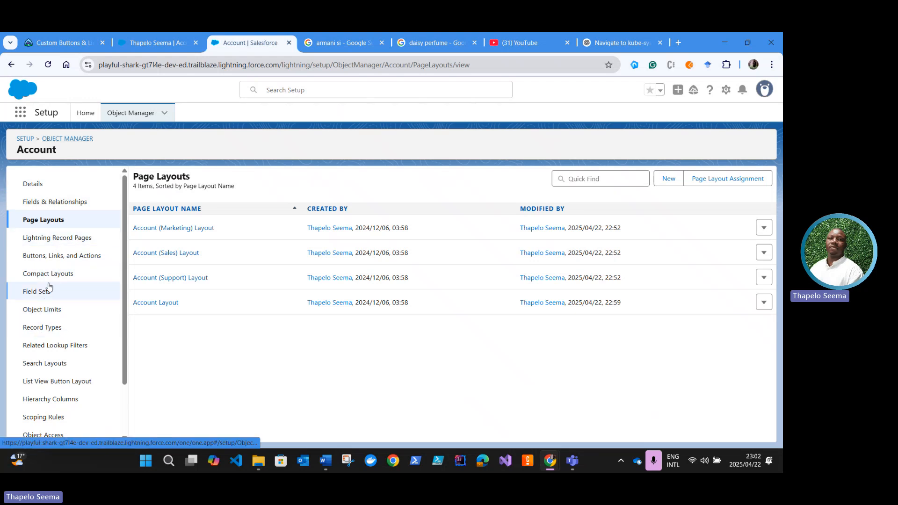
left_click(52, 256)
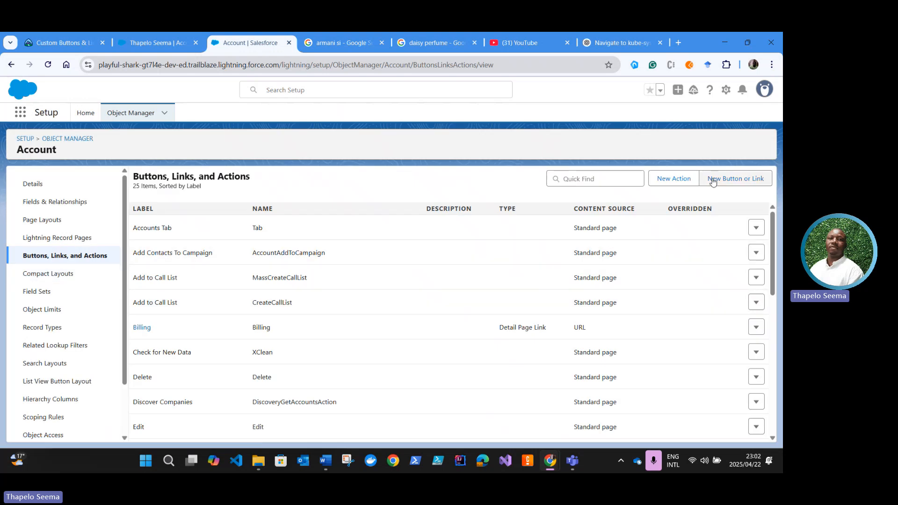
left_click(718, 182)
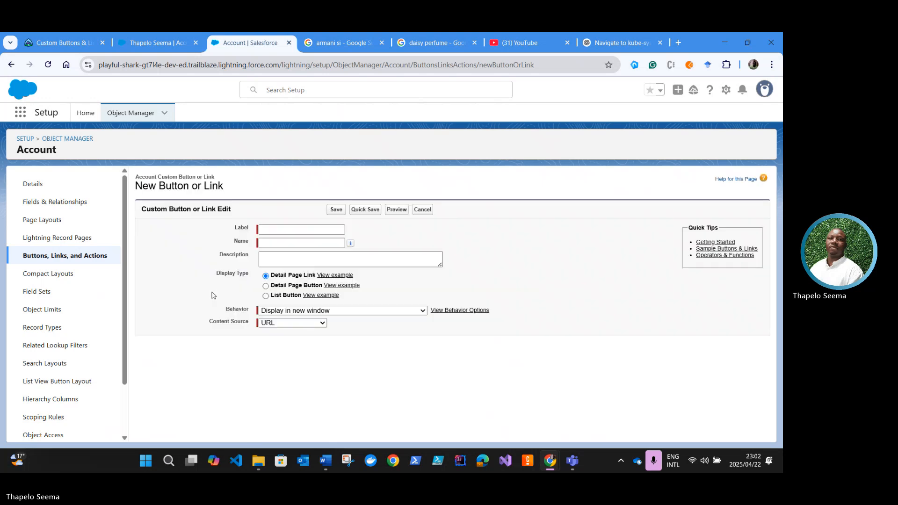
left_click(268, 231)
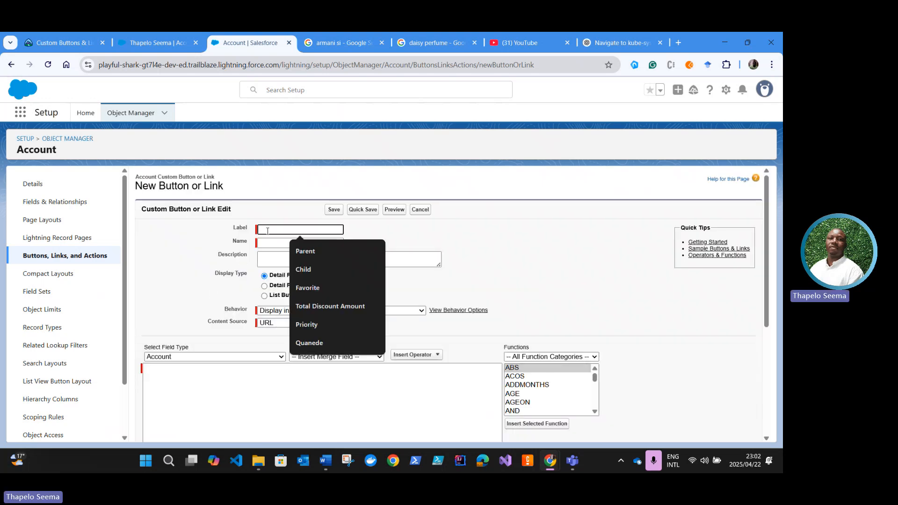
type("Map Location")
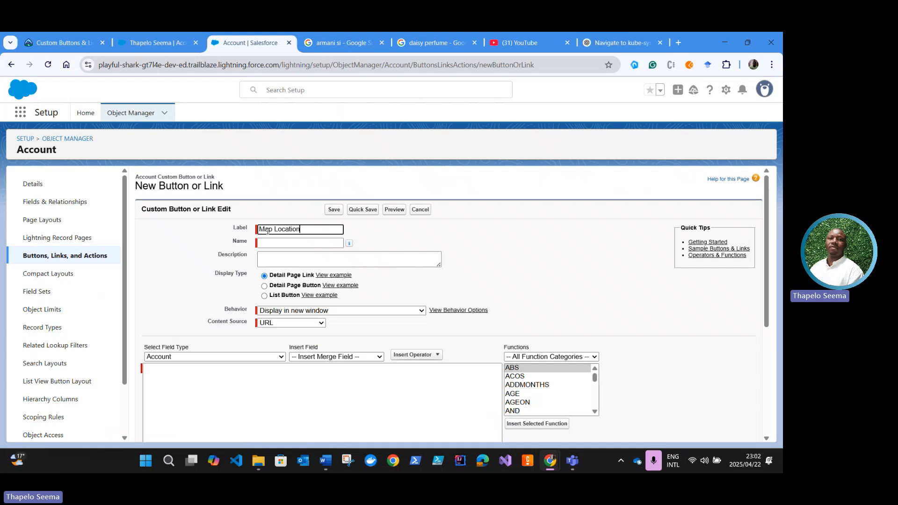
left_click(273, 242)
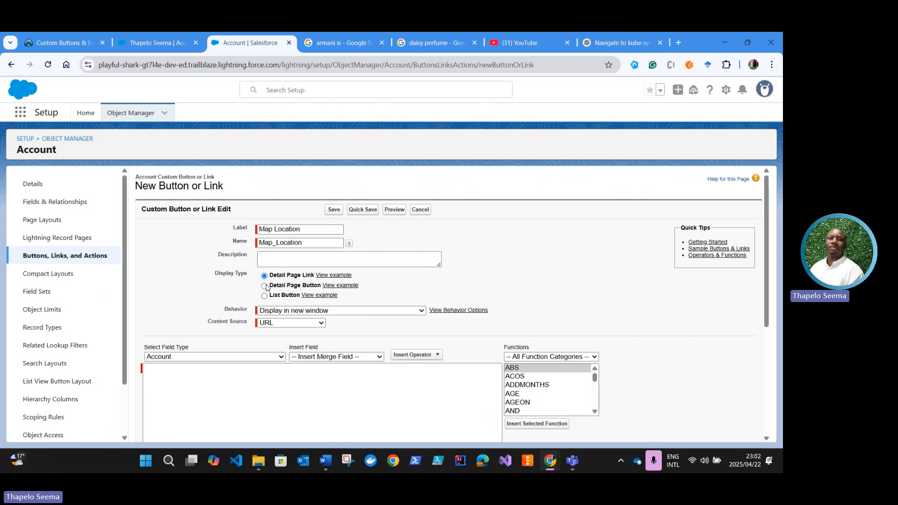
left_click(266, 286)
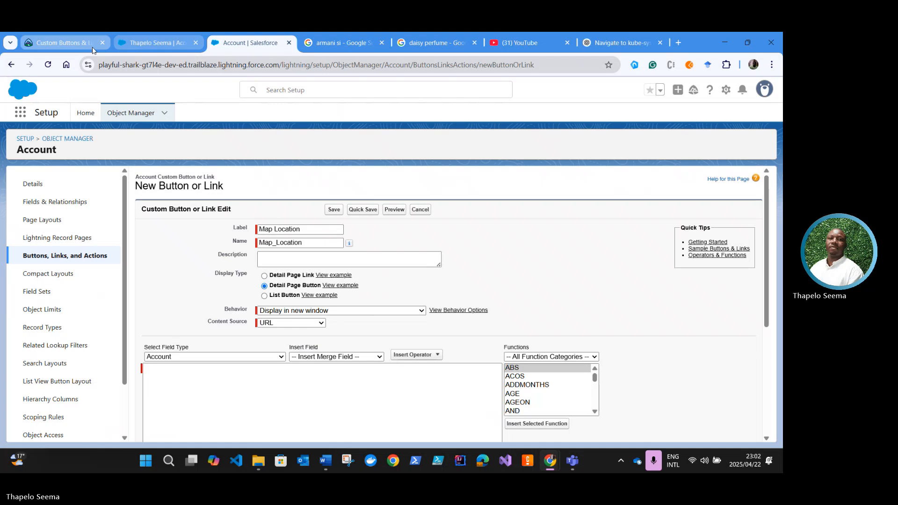
Step: Examine the base address and the billing street and city merge fields of the Map Location URL in Trailhead's instructions
left_click(76, 48)
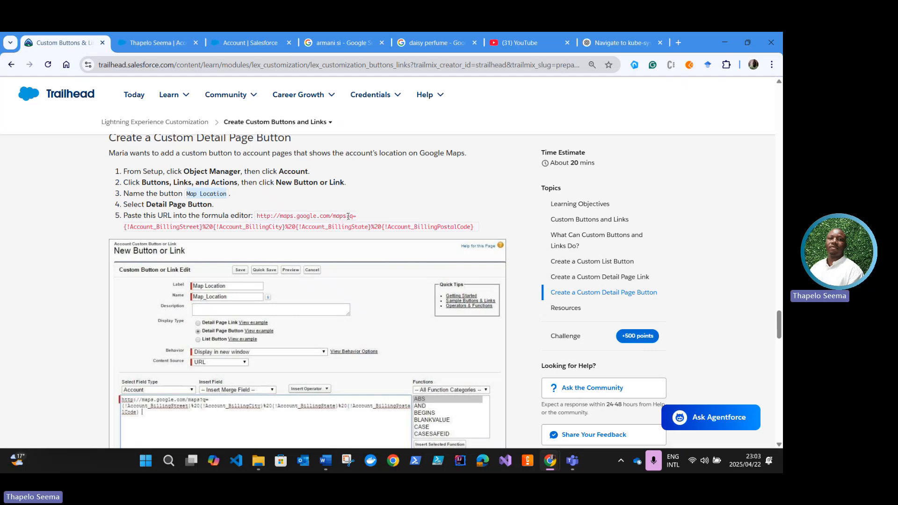
left_click_drag(348, 216, 257, 220)
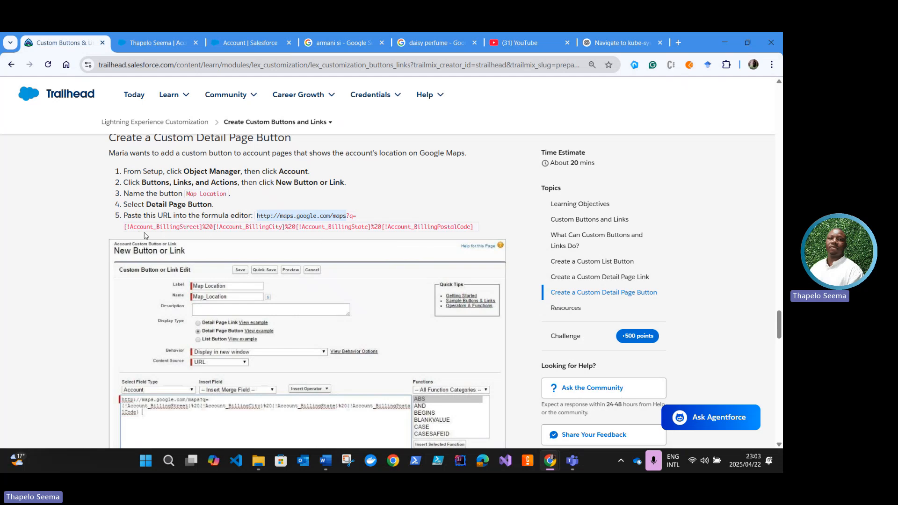
left_click_drag(124, 228, 474, 227)
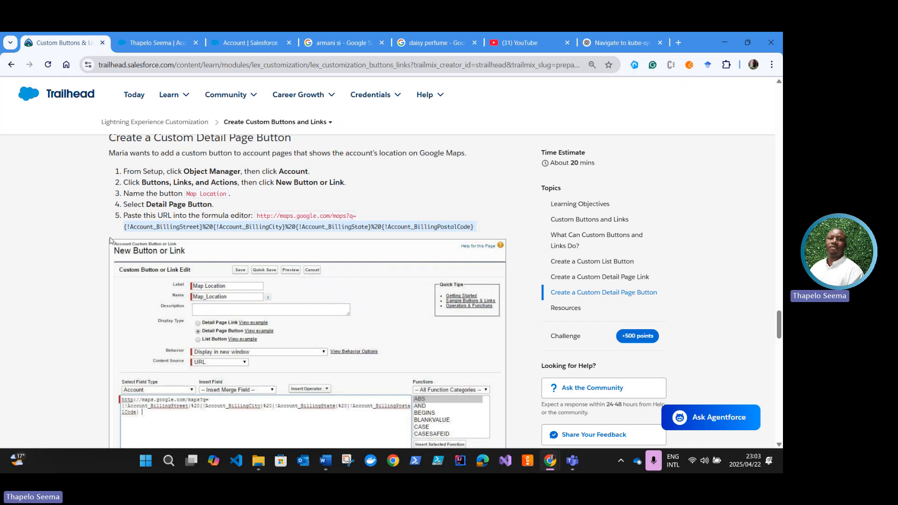
left_click(147, 236)
left_click_drag(200, 228, 128, 227)
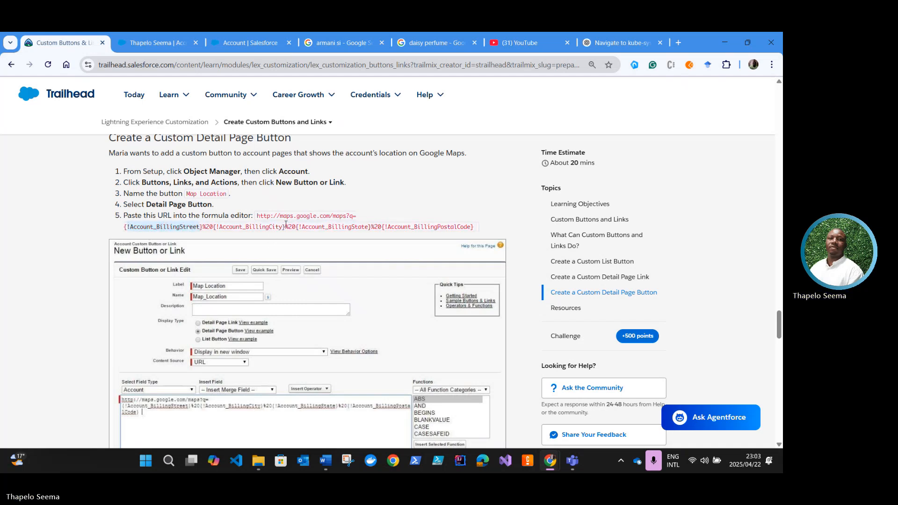
left_click_drag(283, 227, 217, 228)
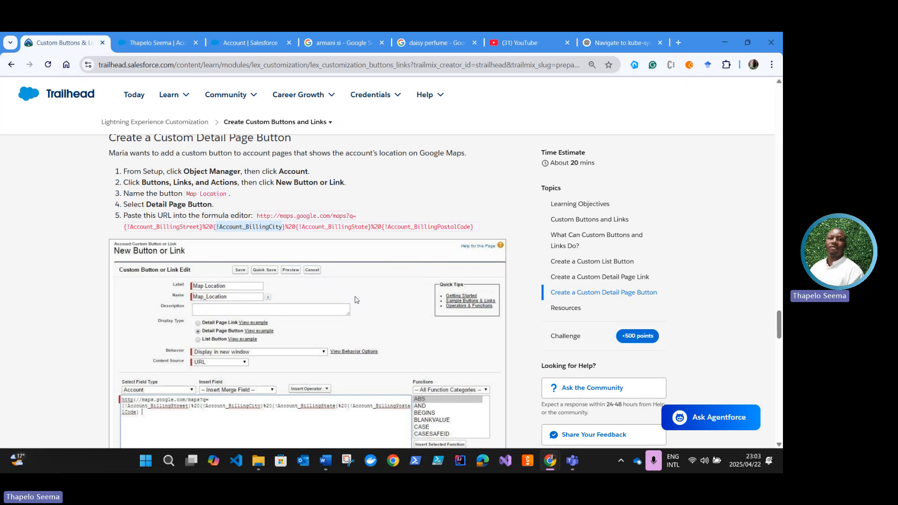
left_click(243, 228)
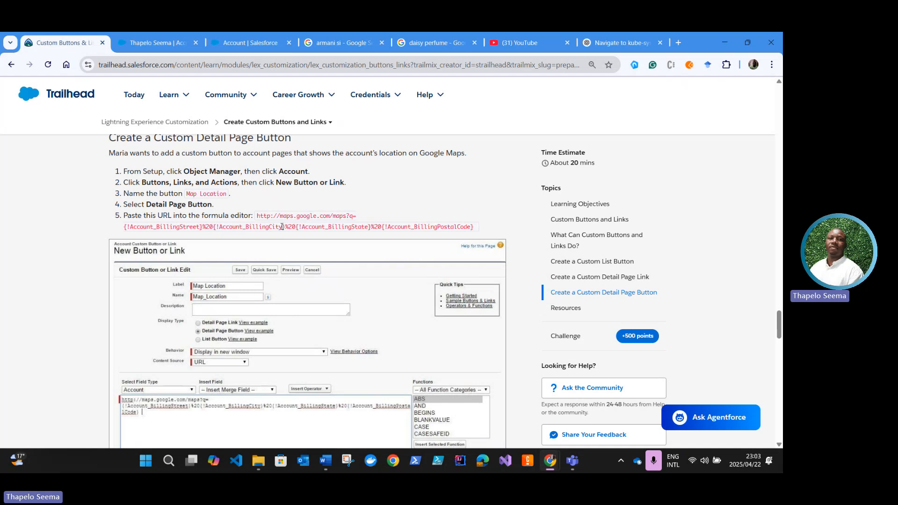
left_click_drag(283, 227, 216, 228)
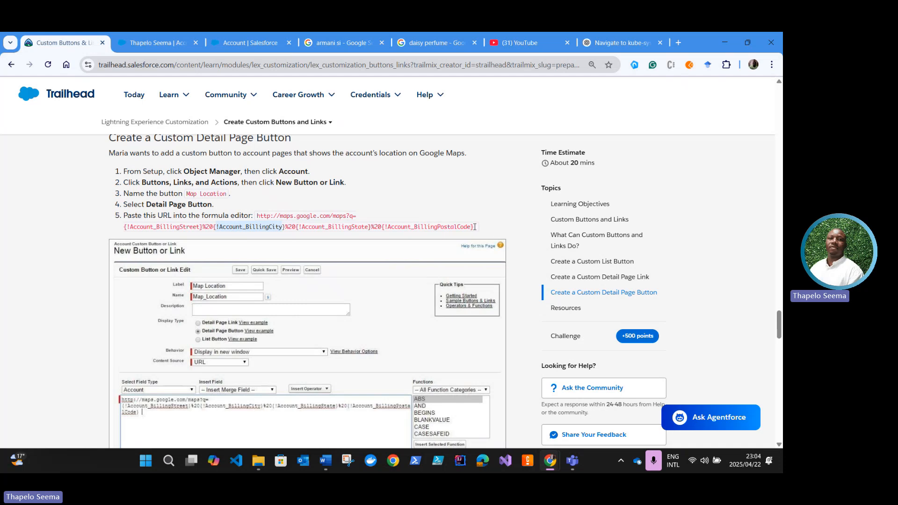
left_click_drag(474, 227, 257, 221)
key("ctrl+c")
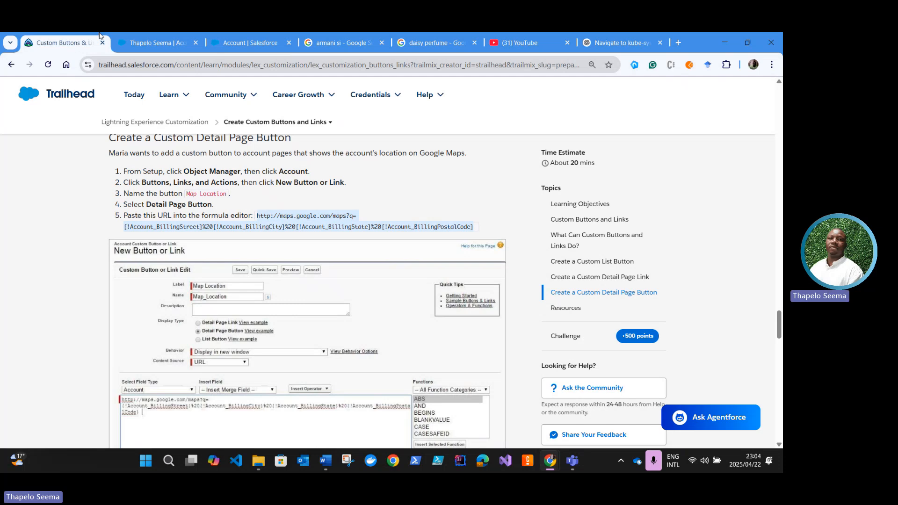
left_click(232, 44)
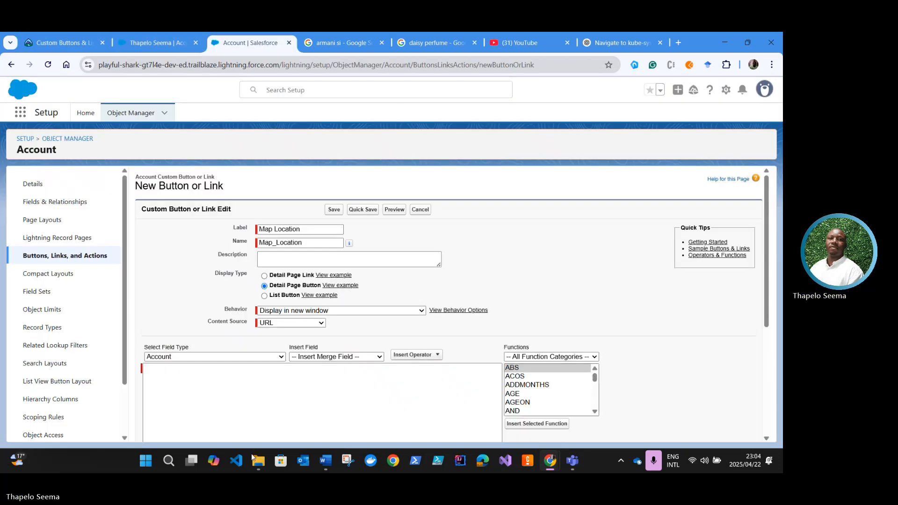
left_click(215, 395)
key("ctrl+v")
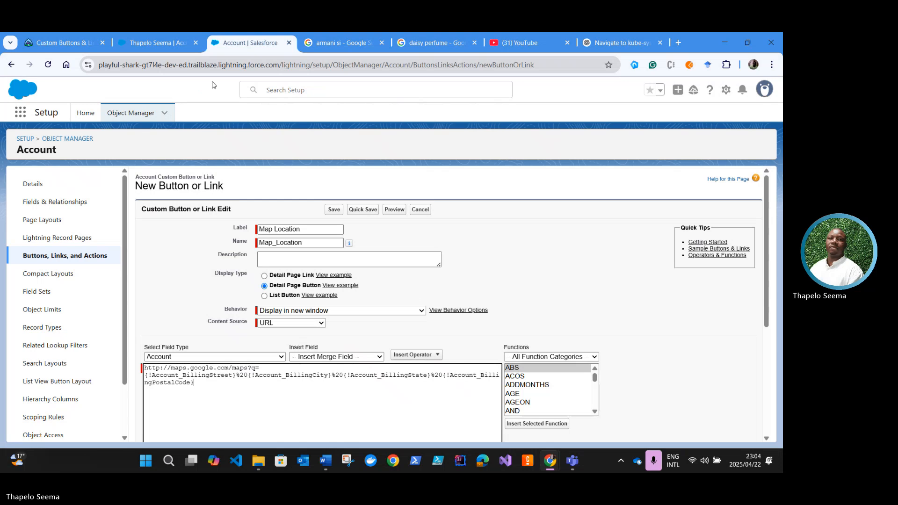
Step: Check Trailhead's next instructions, then save the Map Location button and accept the confirmation
left_click(61, 42)
scroll(208, 289, "down", 4)
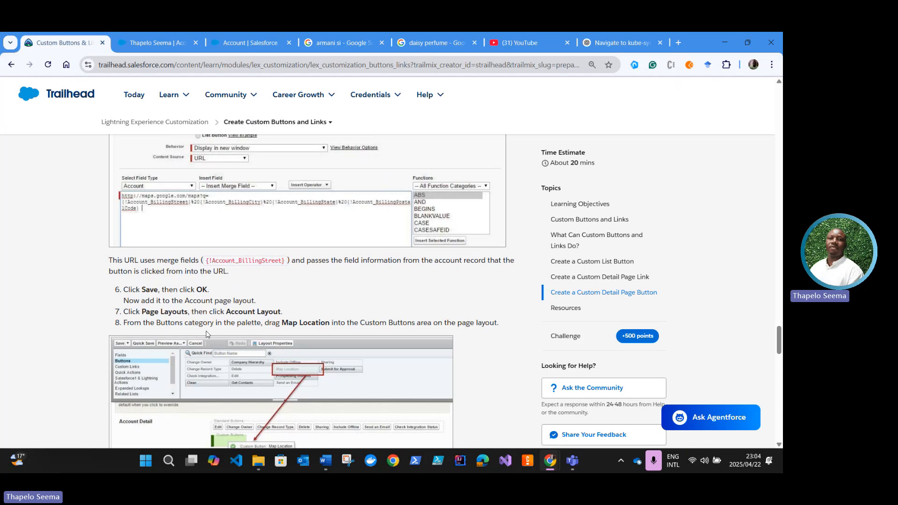
scroll(206, 334, "down", 1)
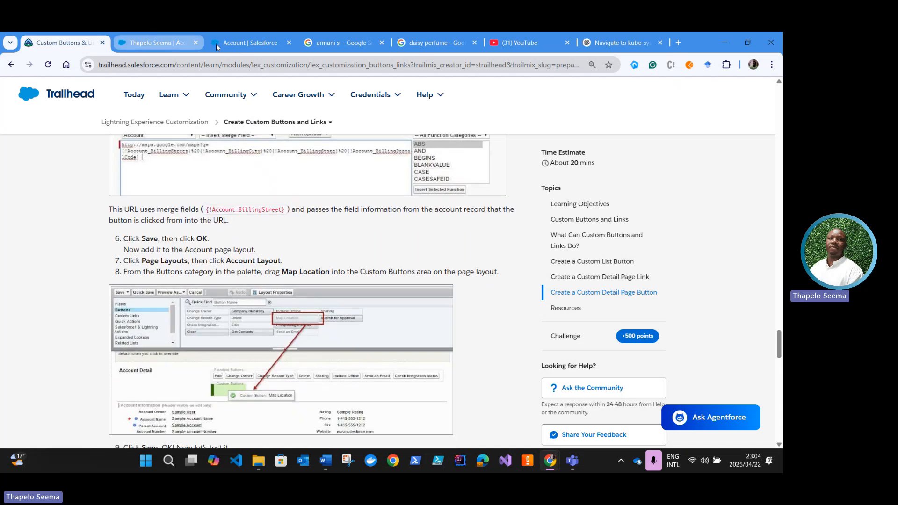
left_click(248, 41)
scroll(334, 328, "down", 6)
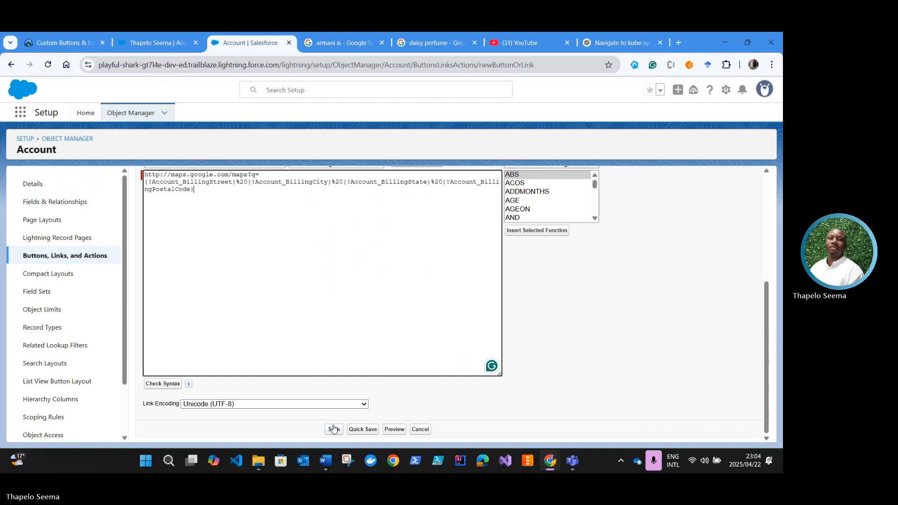
left_click(333, 429)
left_click(445, 268)
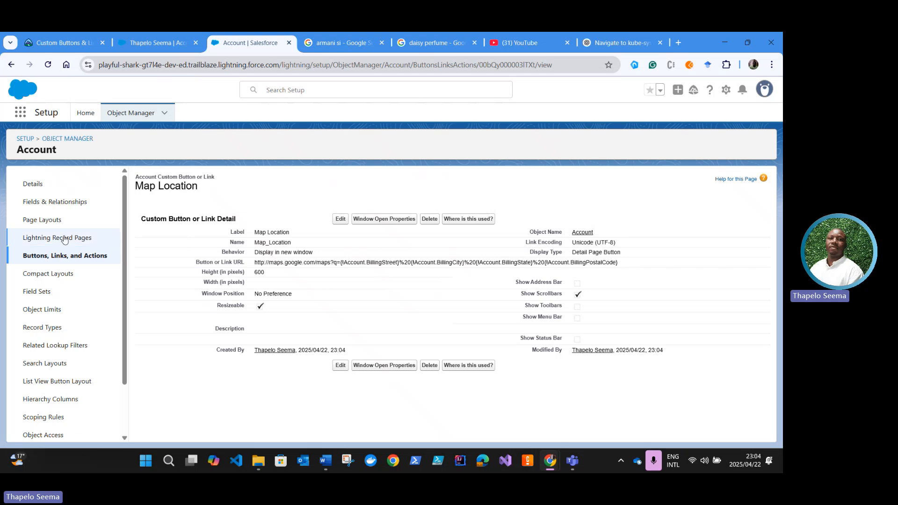
Step: Following Trailhead's instructions, open the Account Layout page layout and show the Buttons category in its palette
left_click(56, 220)
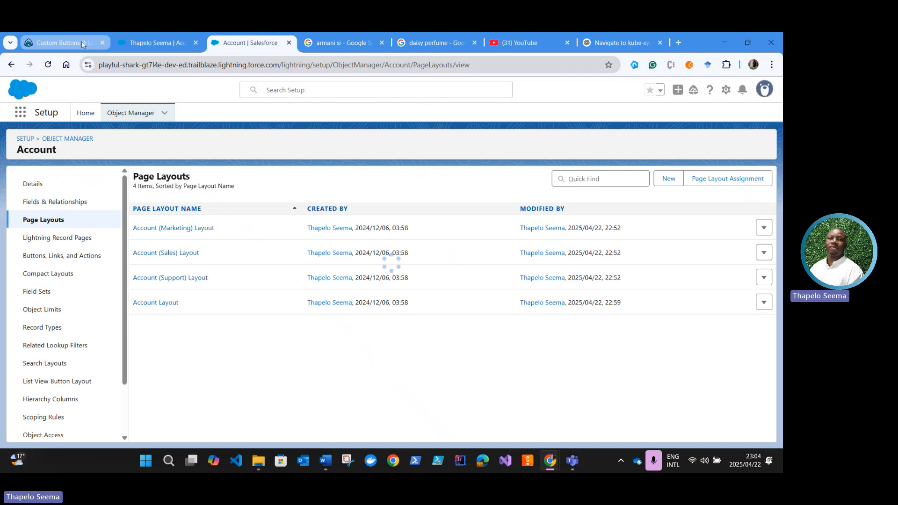
left_click(60, 43)
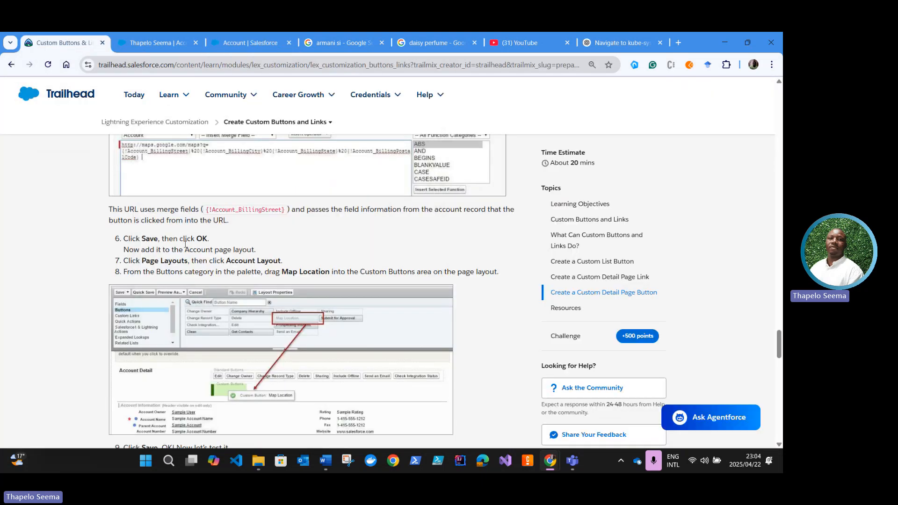
scroll(135, 260, "down", 1)
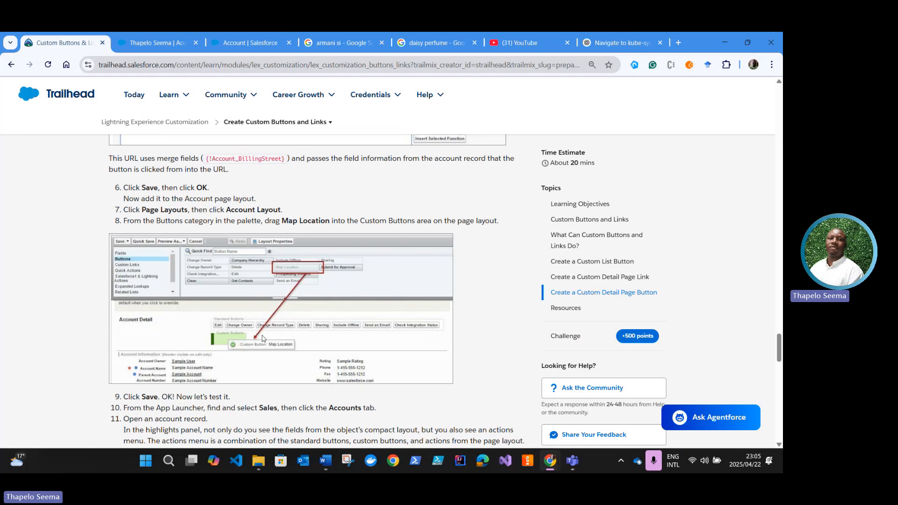
left_click(230, 41)
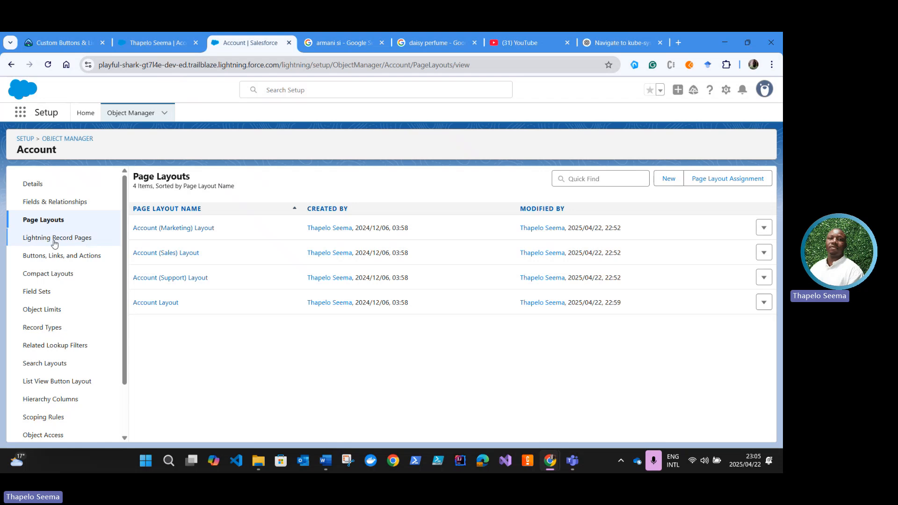
left_click(154, 304)
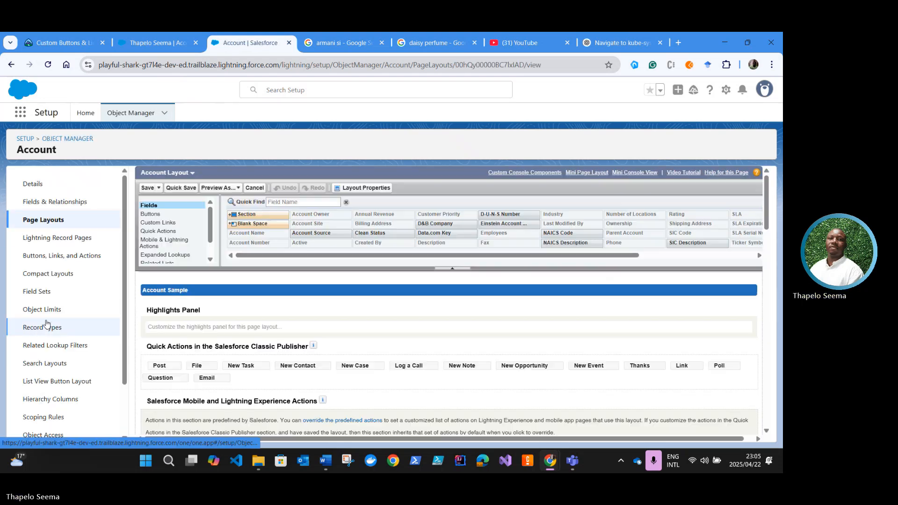
left_click(153, 215)
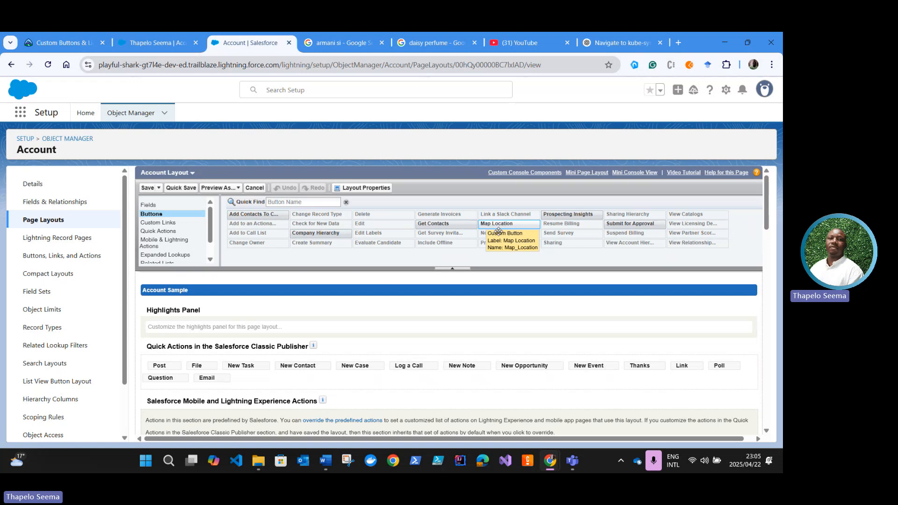
Step: Add Map Location to the Custom Buttons area of the Account Detail section and save the layout
scroll(439, 325, "down", 1)
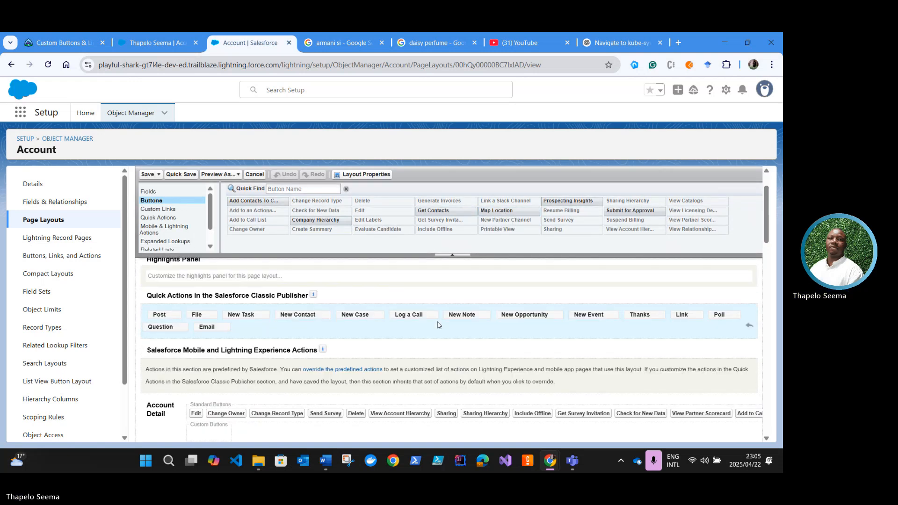
scroll(439, 326, "down", 2)
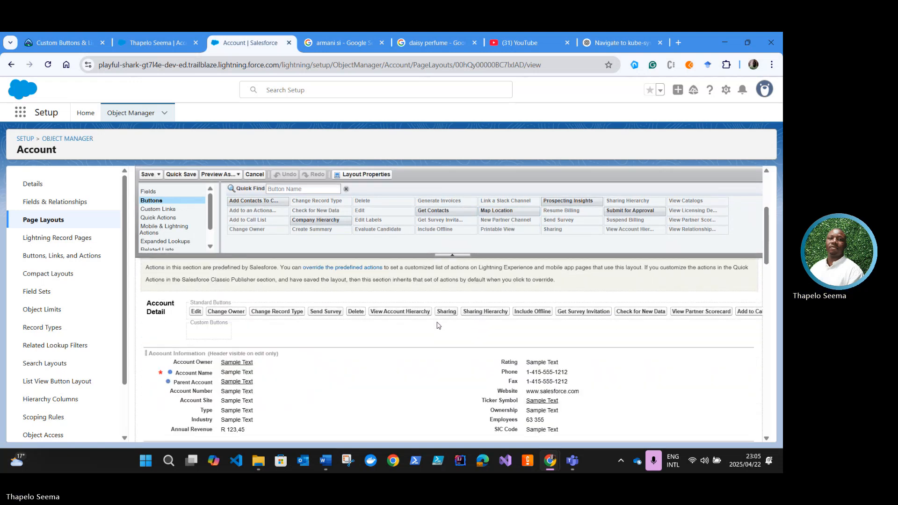
scroll(211, 336, "up", 1)
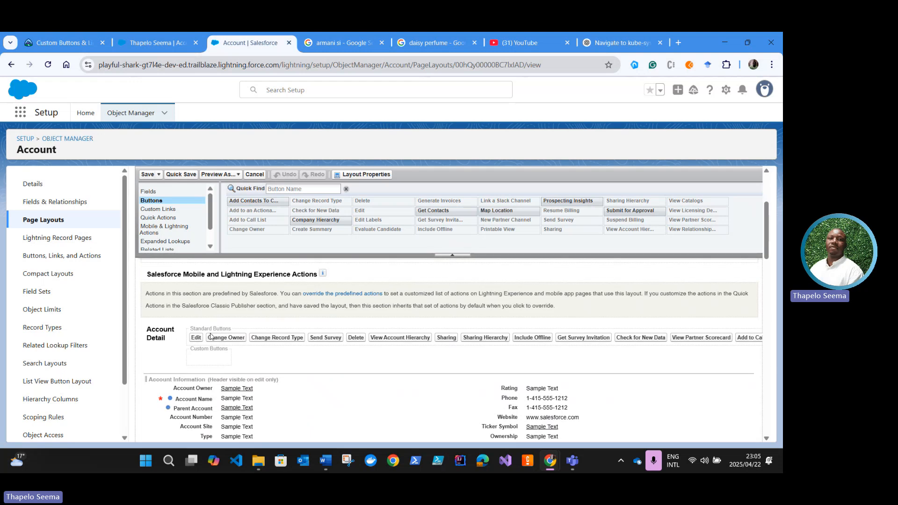
scroll(210, 336, "up", 1)
scroll(212, 334, "down", 2)
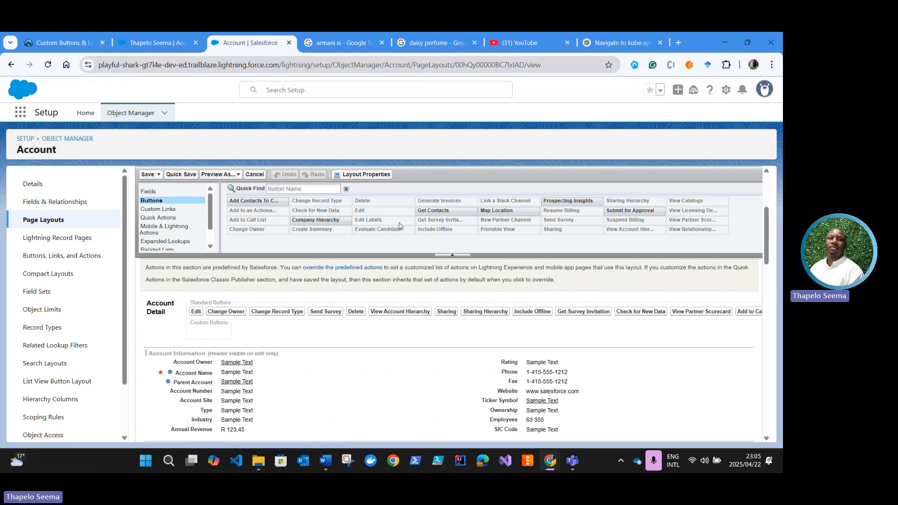
left_click_drag(514, 211, 192, 324)
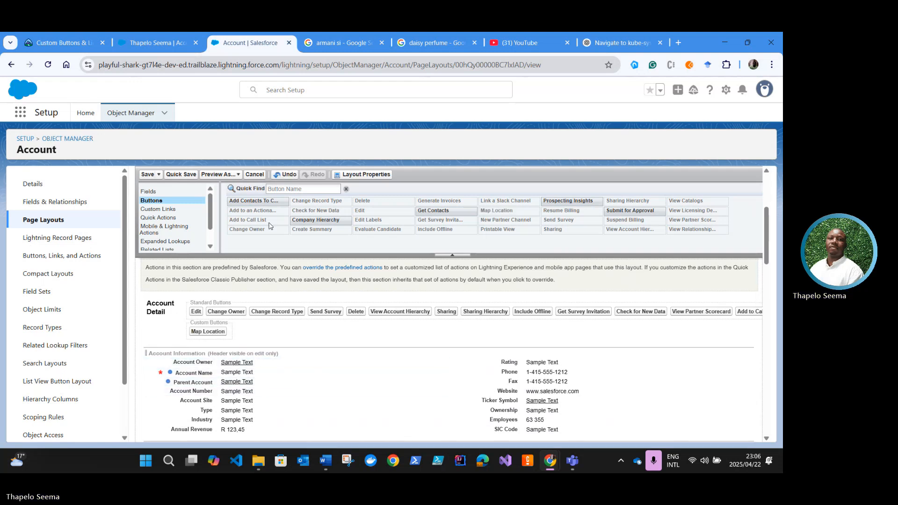
left_click(147, 176)
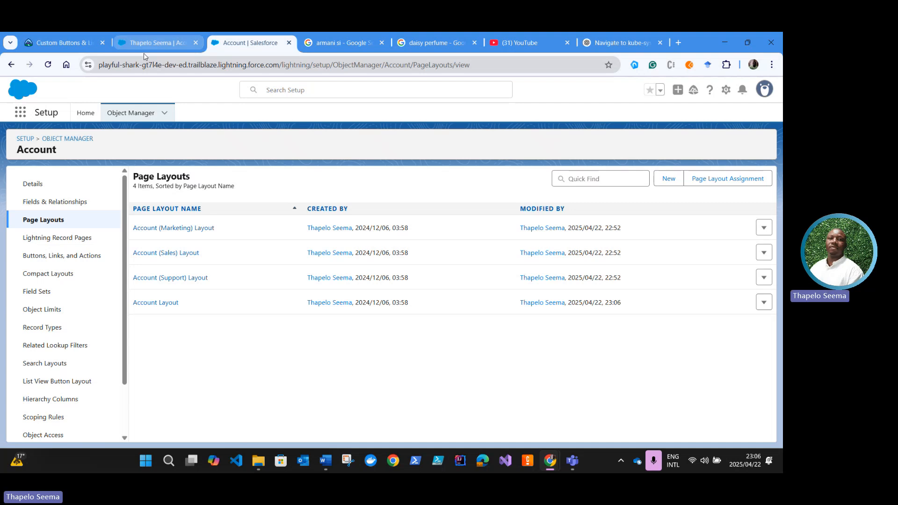
Step: Read Trailhead's Map Location test instructions and look for the button in the open account record's actions menu
left_click(95, 44)
scroll(211, 335, "down", 2)
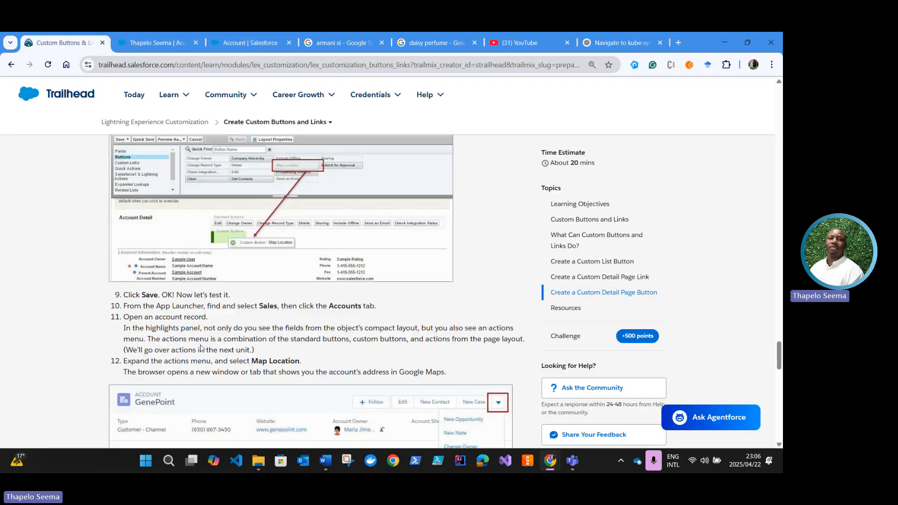
scroll(200, 350, "down", 2)
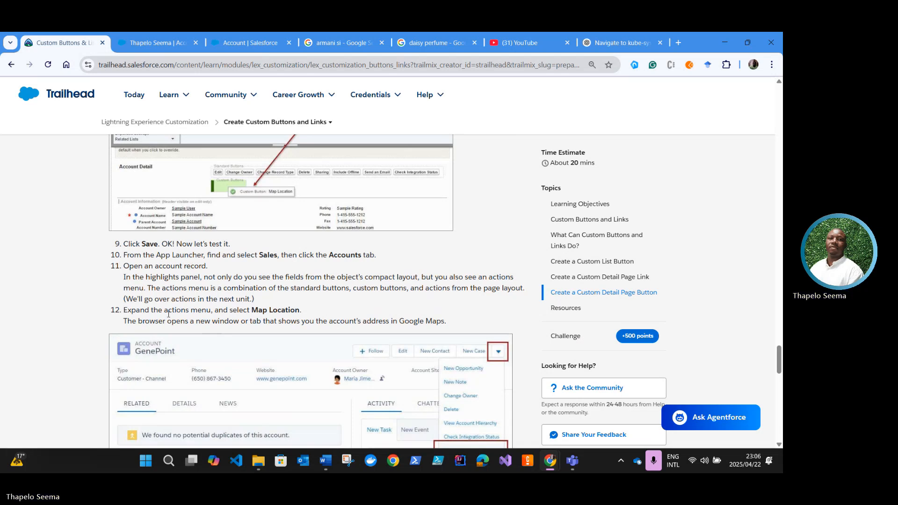
scroll(182, 317, "down", 1)
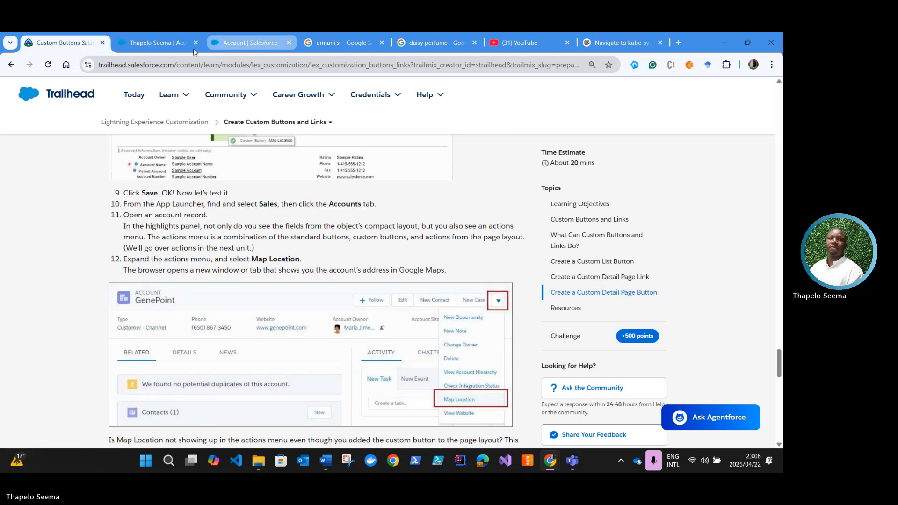
left_click(154, 43)
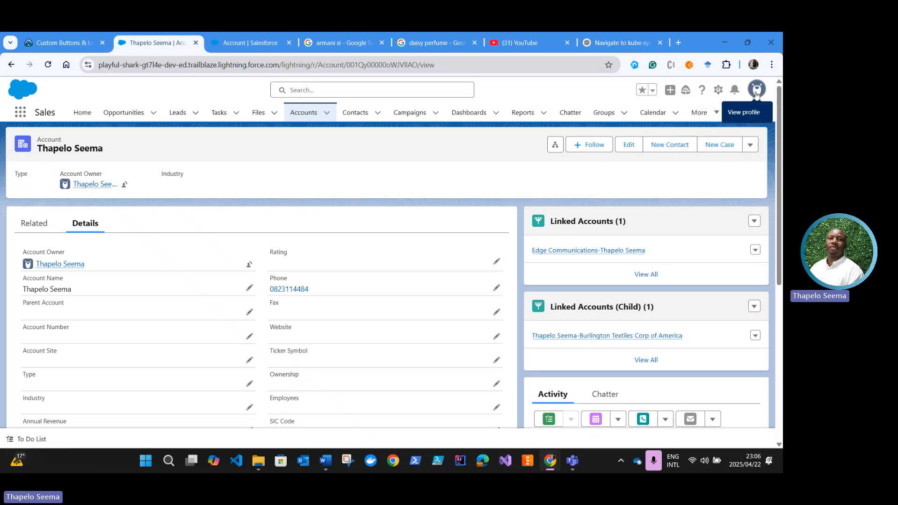
left_click(751, 145)
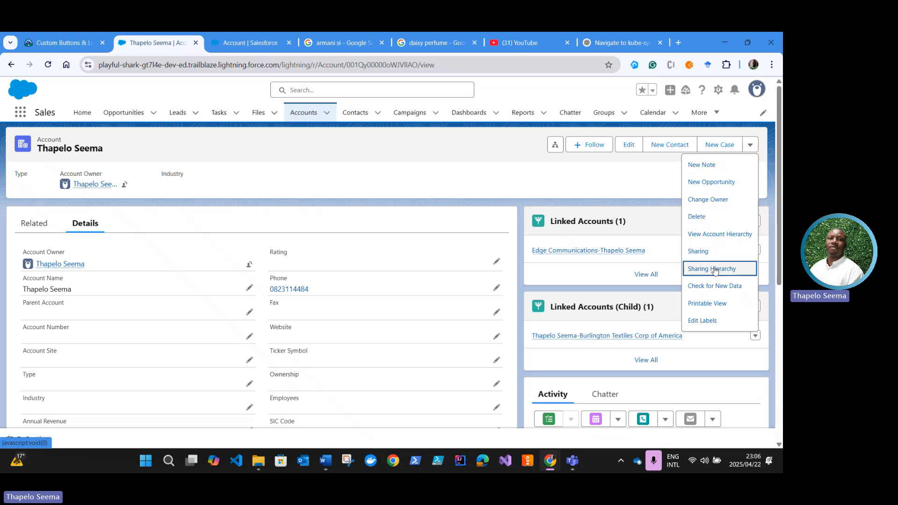
left_click(620, 170)
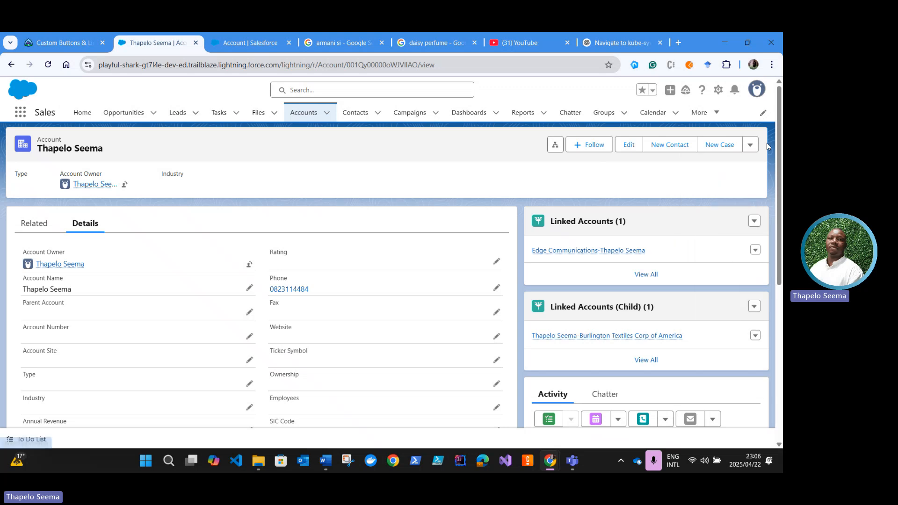
Step: Set the display density to Compact and refresh the account record
left_click(757, 89)
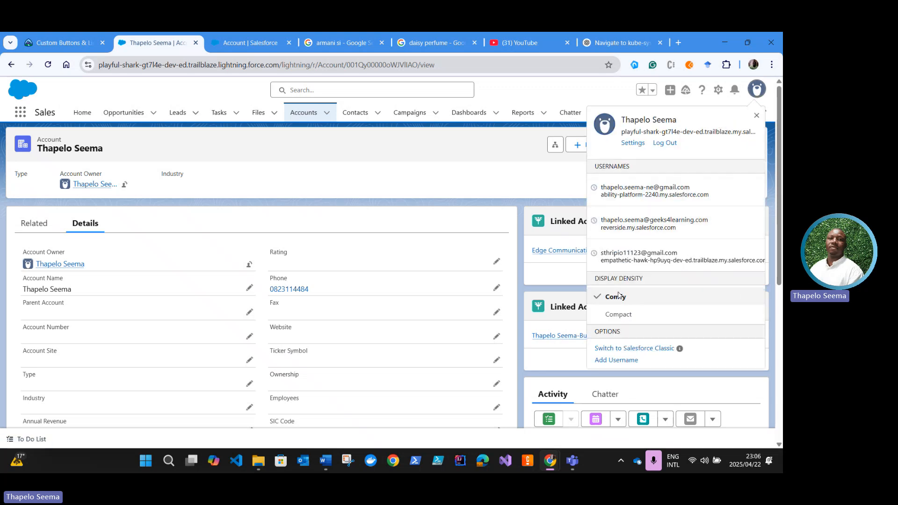
left_click(619, 315)
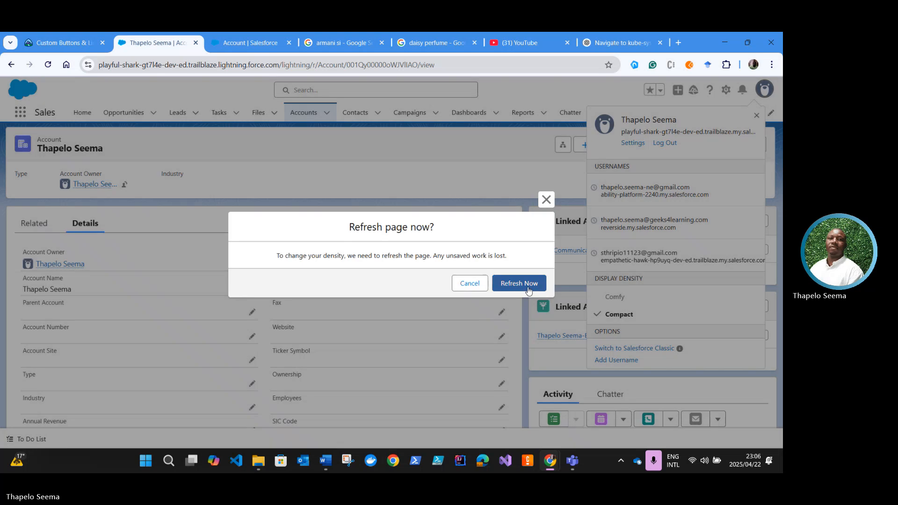
left_click(519, 284)
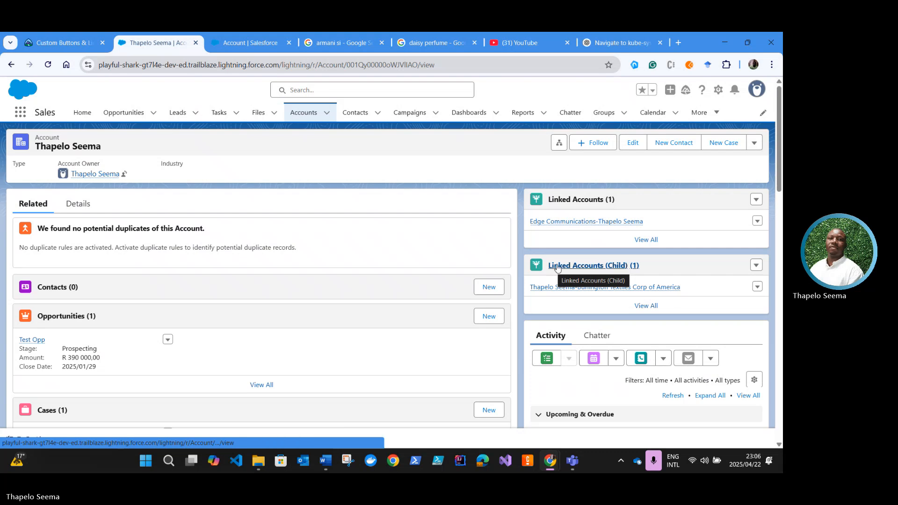
Step: Test Map Location from the open account record's actions menu and close the resulting Google Maps tab
left_click(752, 145)
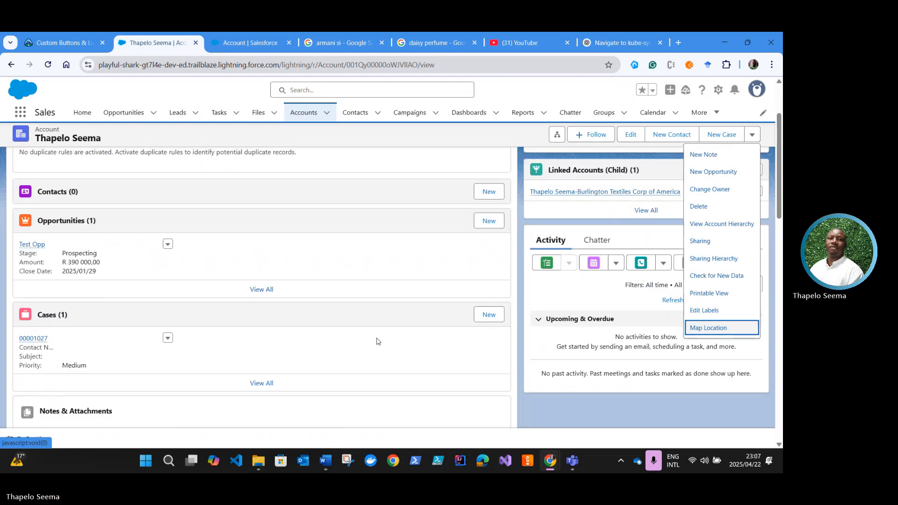
scroll(382, 344, "down", 5)
scroll(382, 347, "down", 3)
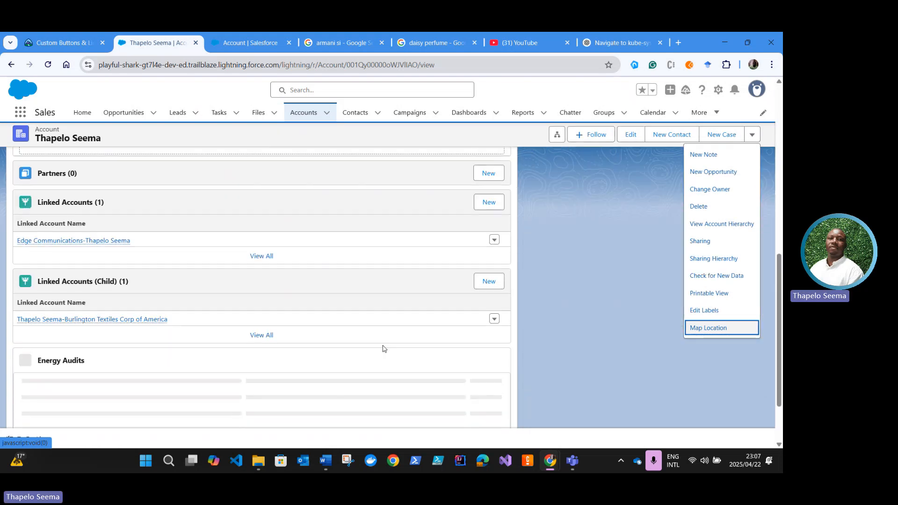
scroll(382, 348, "up", 5)
scroll(383, 348, "up", 4)
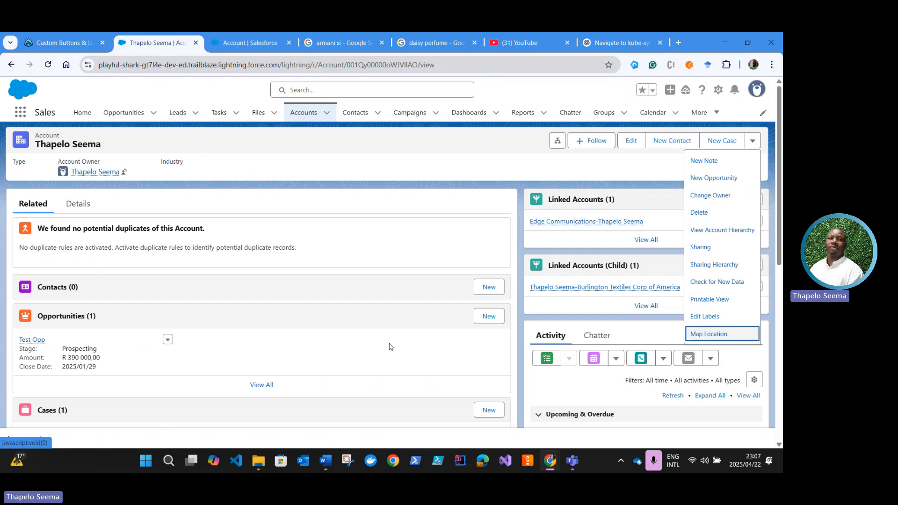
left_click(709, 335)
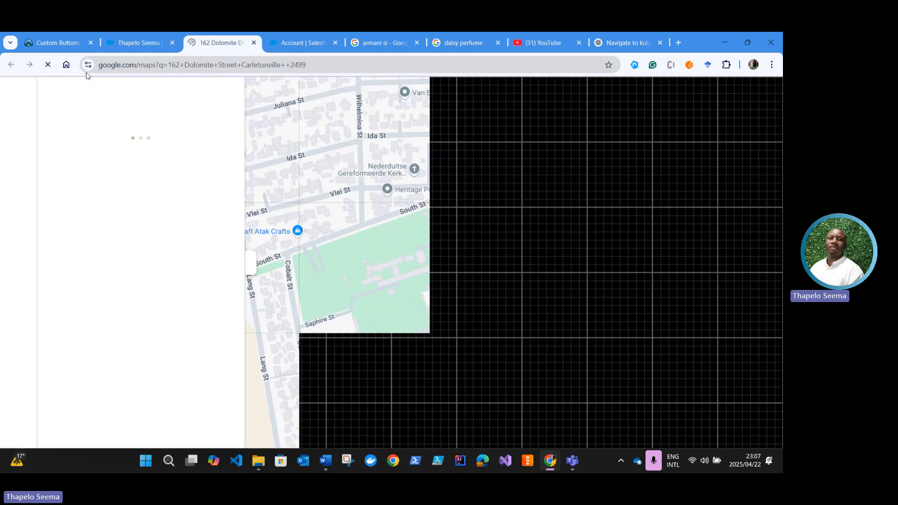
left_click(254, 43)
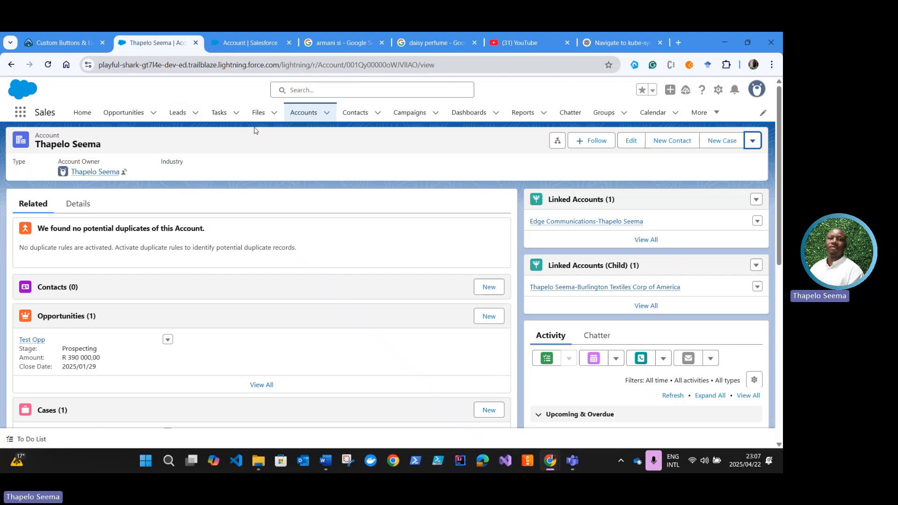
Step: Open the GenePoint account record and run its Map Location action to show the address in Google Maps
left_click(304, 113)
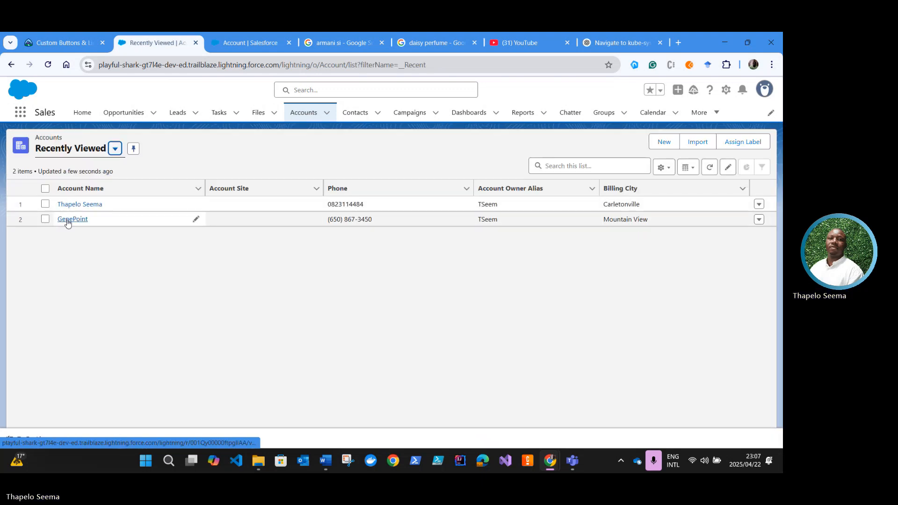
left_click(66, 220)
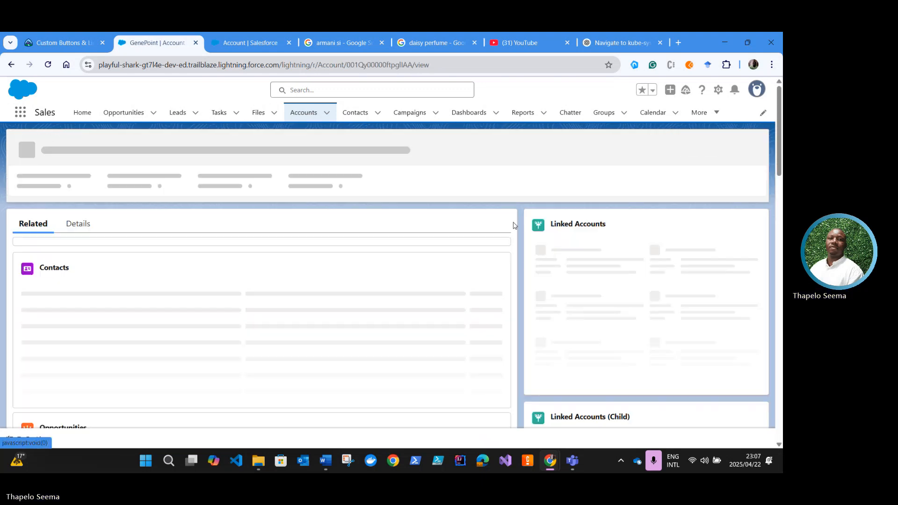
left_click(753, 141)
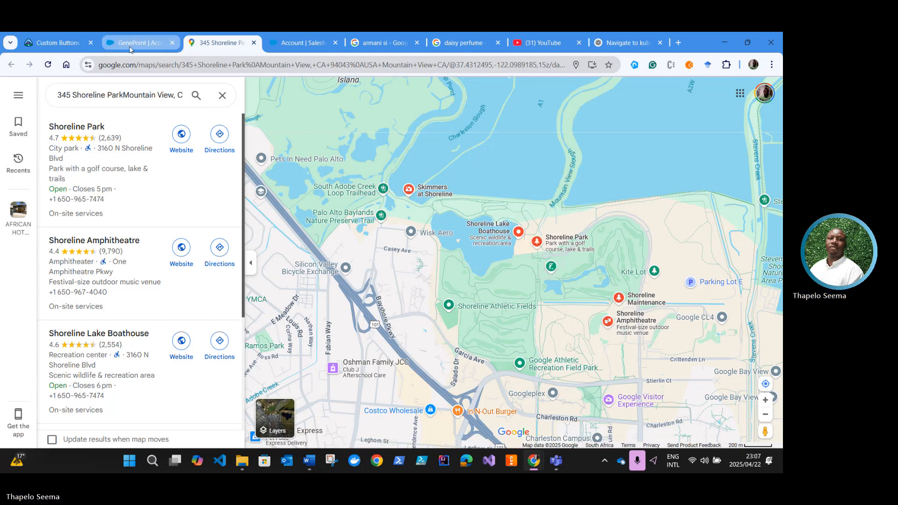
Step: Return to the Trailhead unit and read the Map Location test steps, the missing-button note and the resources
key("ctrl+shift+Tab")
key("ctrl+shift+Tab")
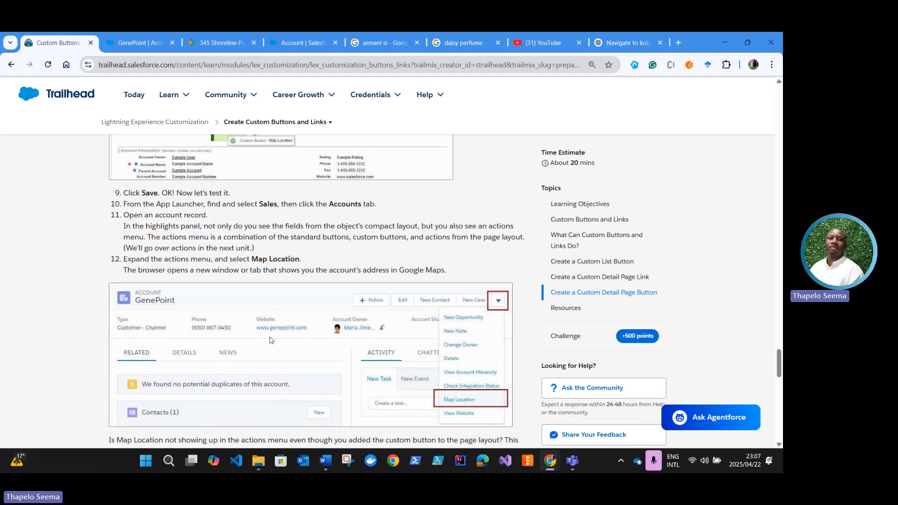
scroll(251, 299, "down", 3)
scroll(251, 300, "down", 1)
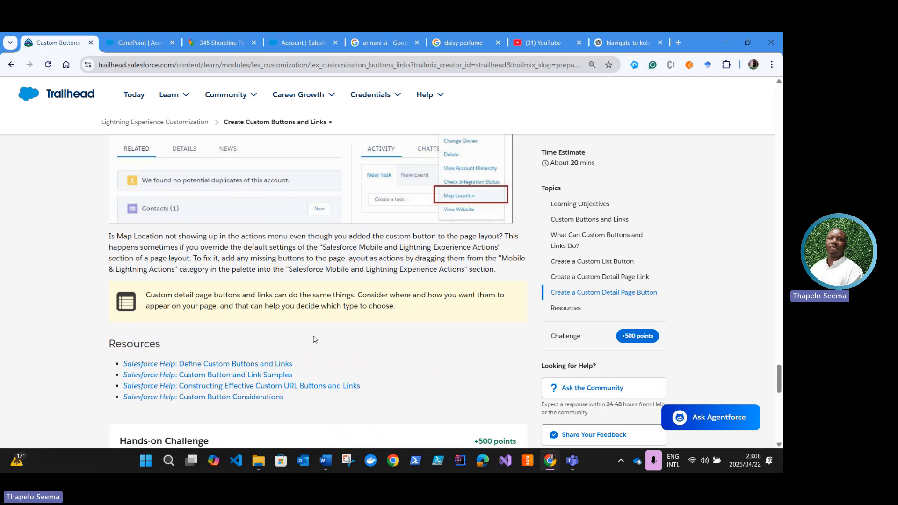
Step: Review the Trailhead unit's opening sections on learning objectives, what custom buttons and links do, and their three types
scroll(317, 338, "up", 10)
scroll(317, 338, "up", 15)
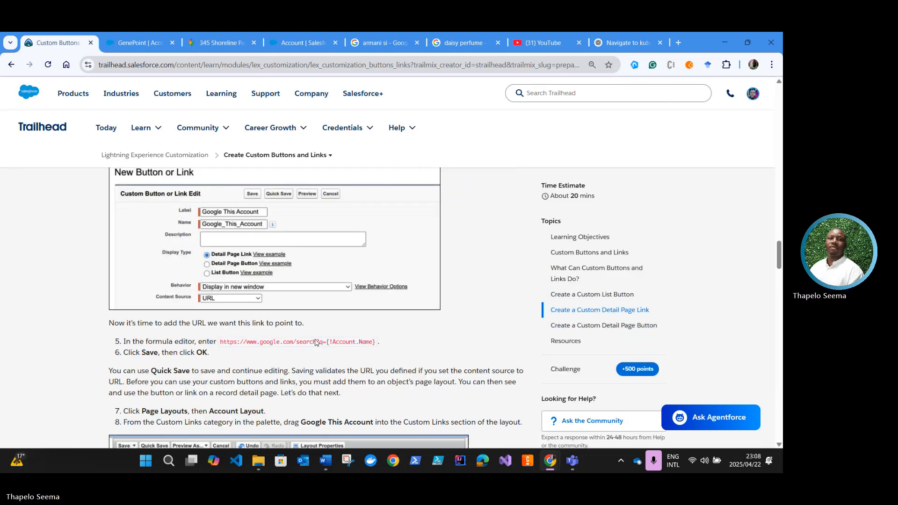
scroll(318, 341, "up", 15)
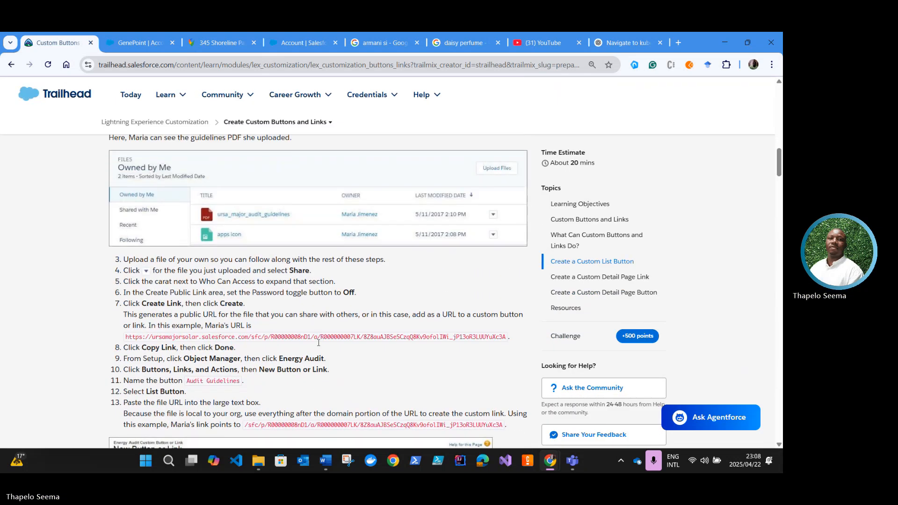
scroll(319, 346, "up", 6)
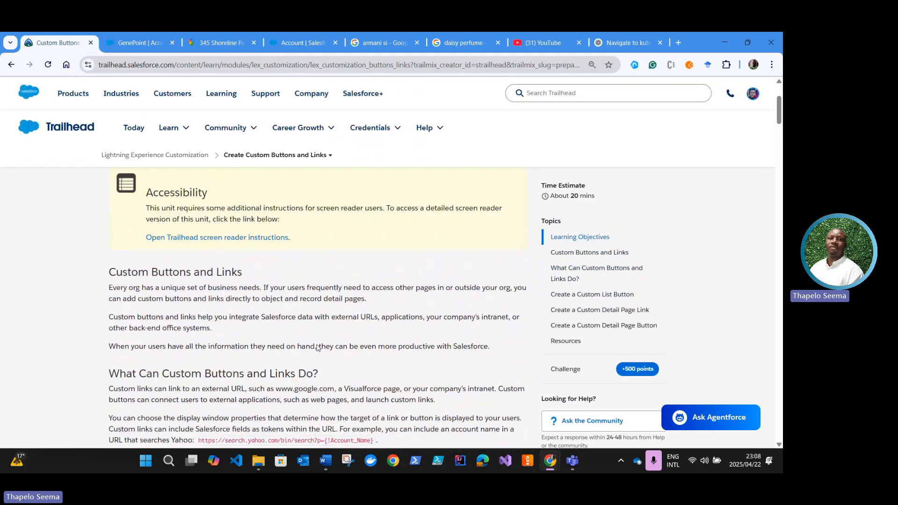
scroll(278, 338, "down", 8)
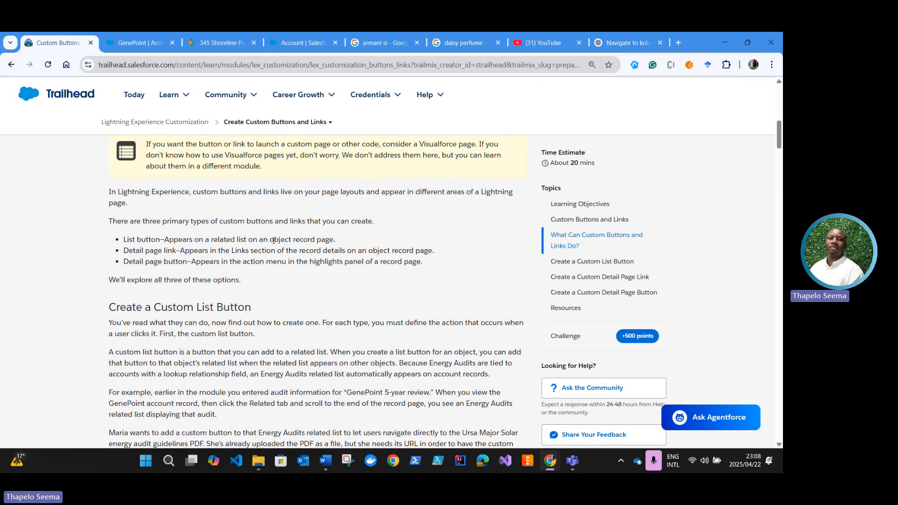
scroll(273, 242, "up", 1)
scroll(274, 242, "up", 4)
scroll(275, 285, "down", 3)
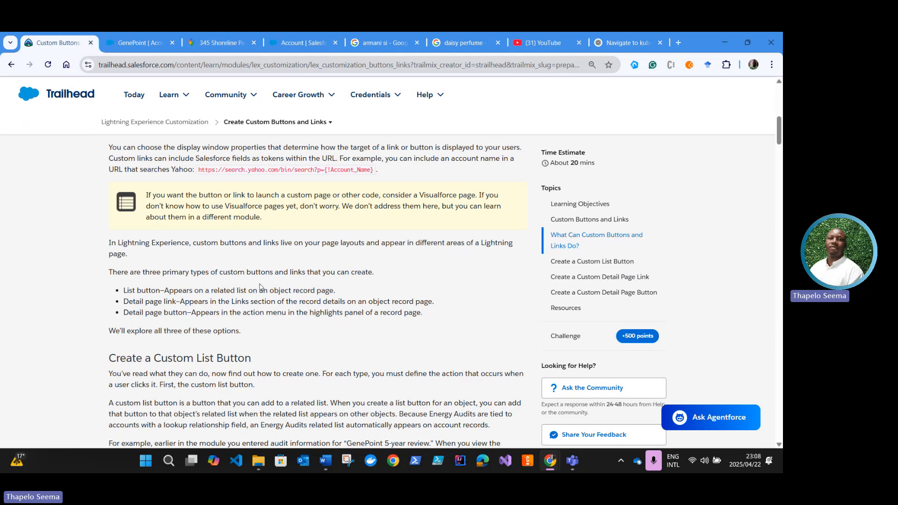
scroll(232, 283, "up", 8)
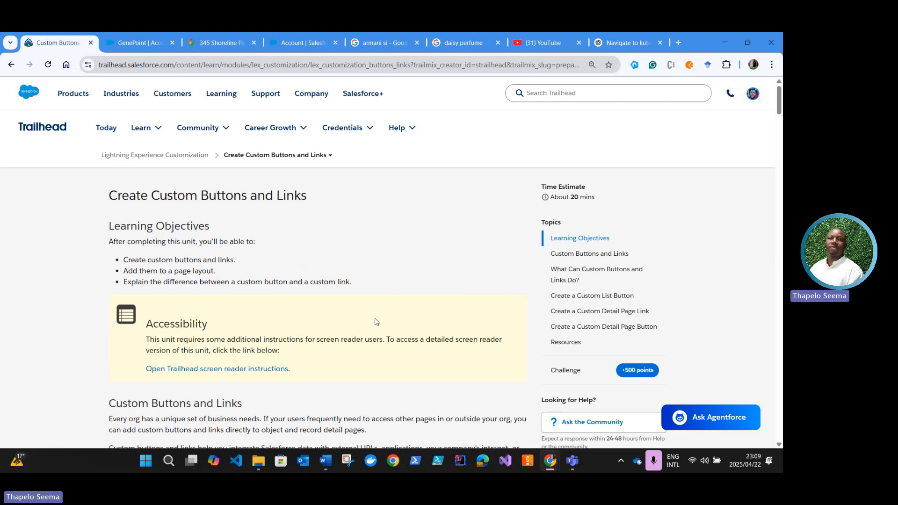
scroll(225, 320, "down", 2)
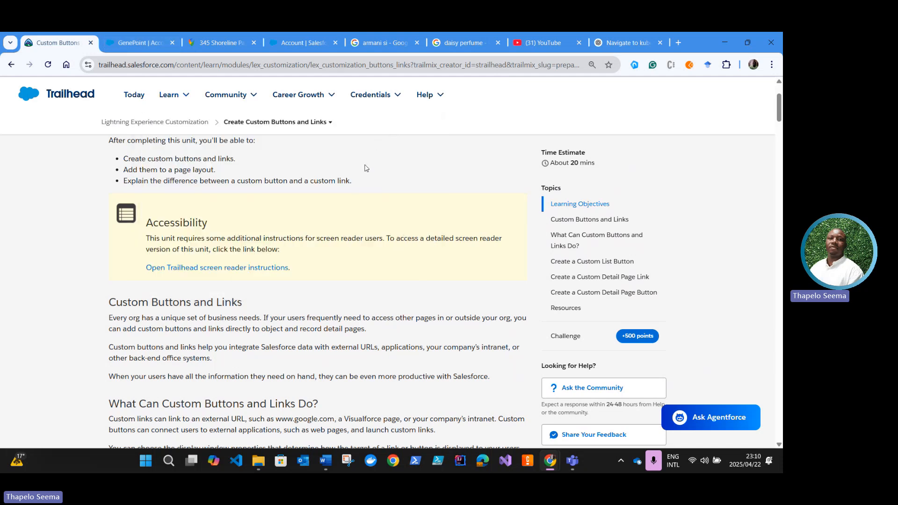
mouse_move(386, 94)
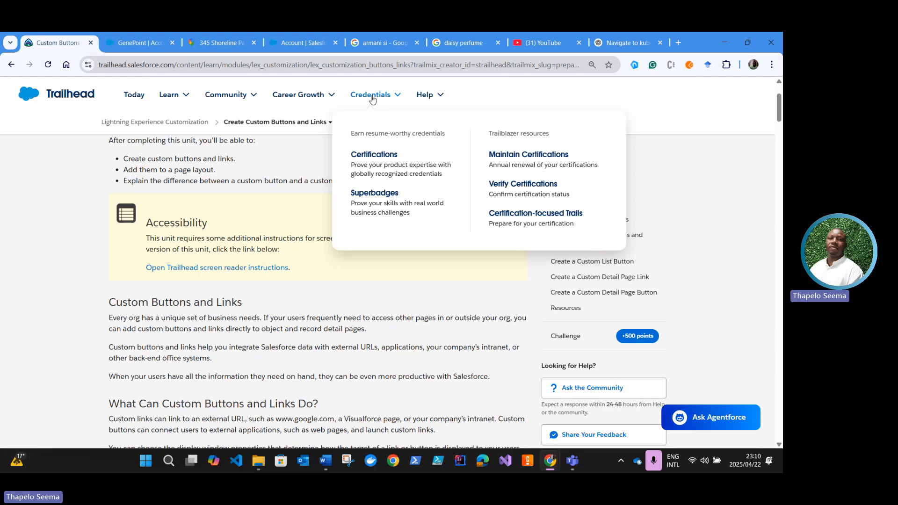
left_click(436, 47)
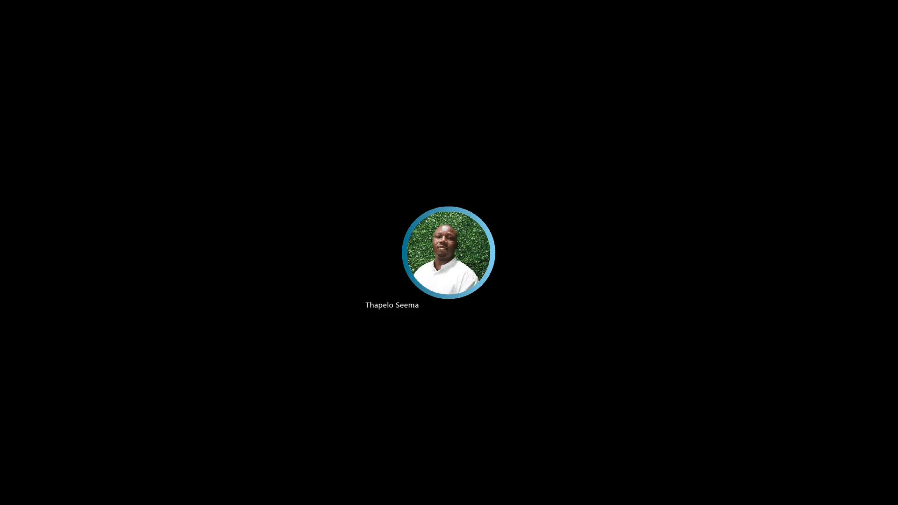